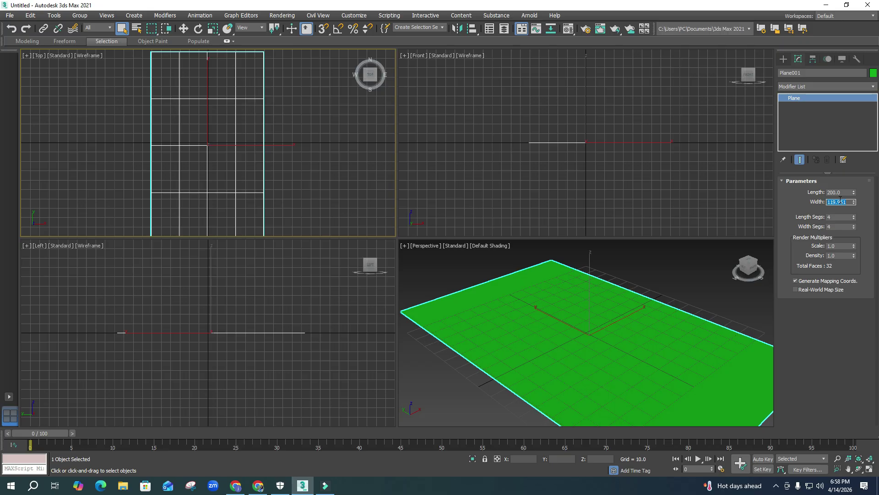
- Set the plane's width to 200 and both its length and width segments to 20
text(200)
key(Return)
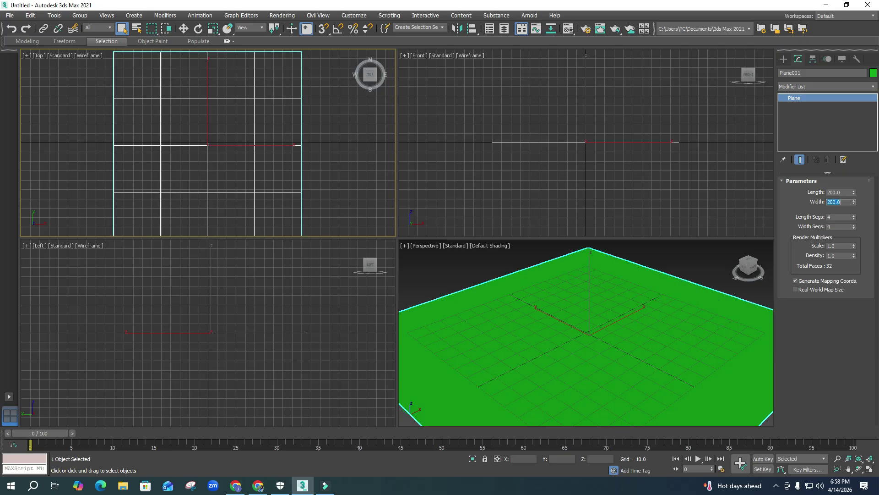
click(837, 214)
click(833, 227)
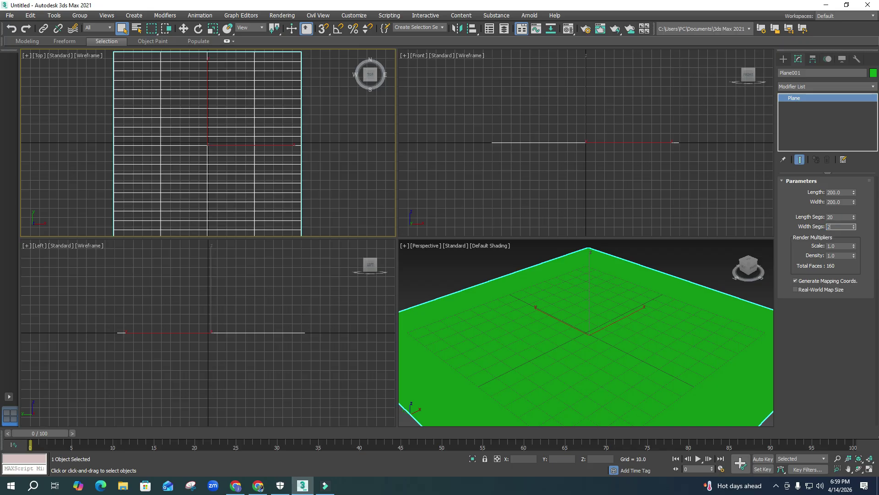
key(Return)
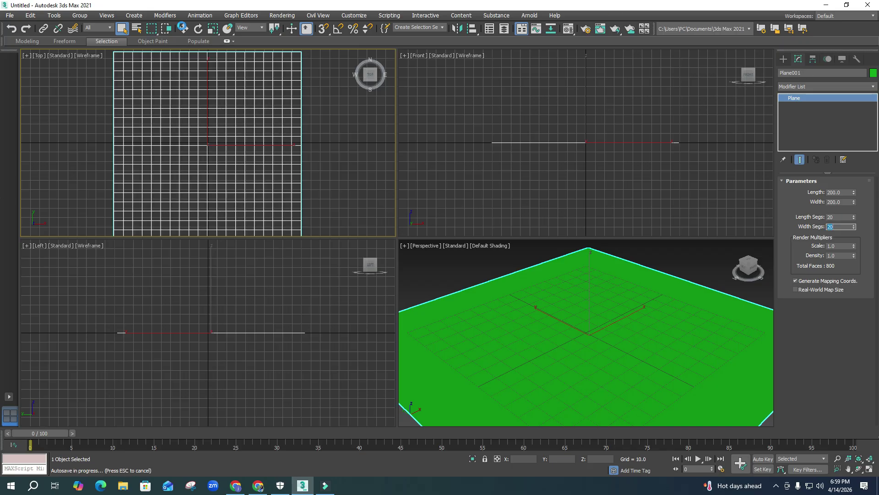
- Convert the green plane to an Editable Poly
key(w)
key(ctrl+d)
scroll(554, 349, down, 4)
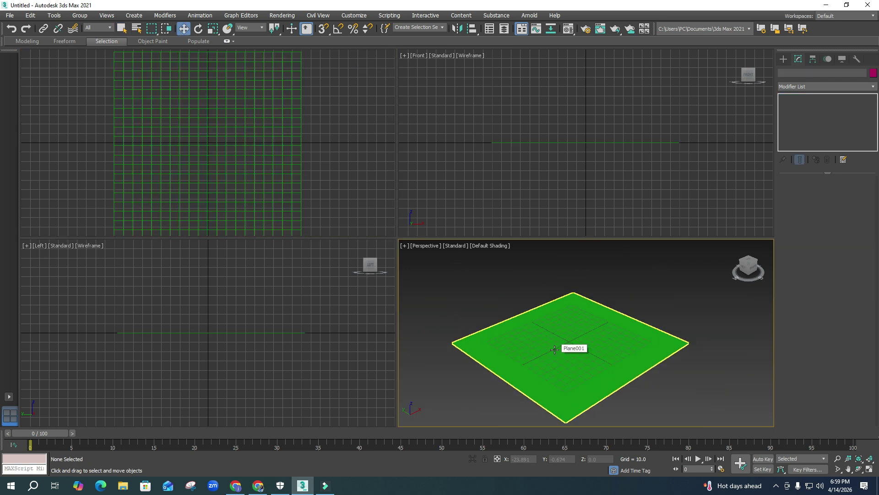
click(554, 350)
scroll(252, 152, down, 2)
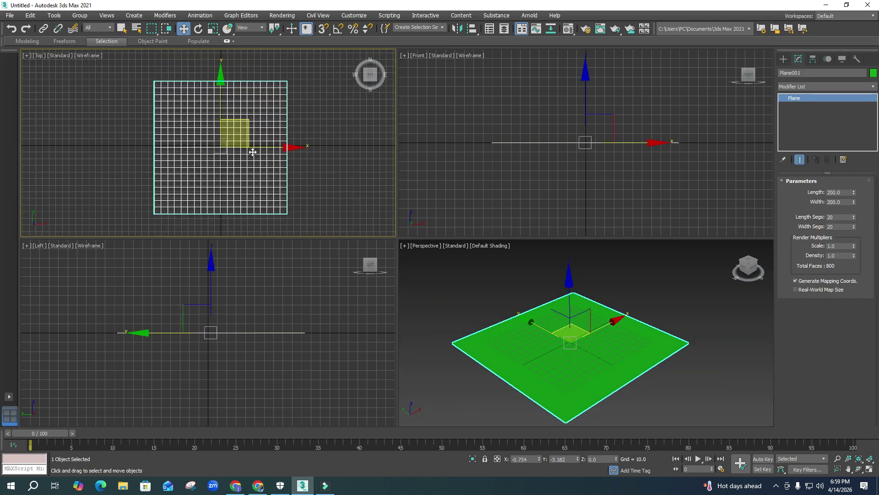
drag(267, 148, 267, 148)
right_click(260, 155)
mouse_move(320, 251)
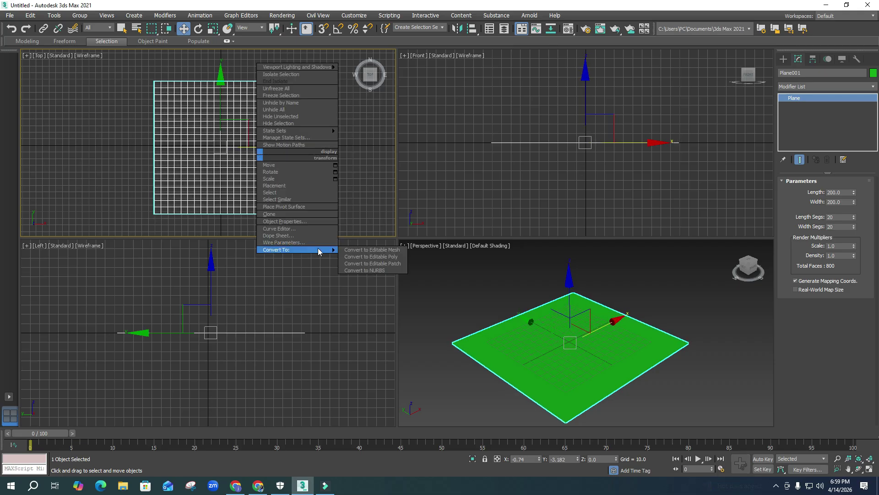
click(380, 257)
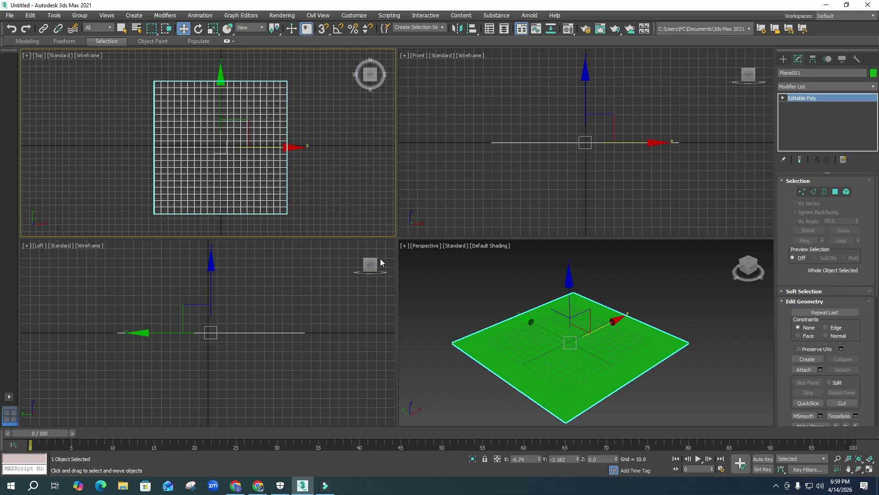
- Enter the plane's vertex level and activate the Push/Pull brush of Paint Deformation
click(803, 193)
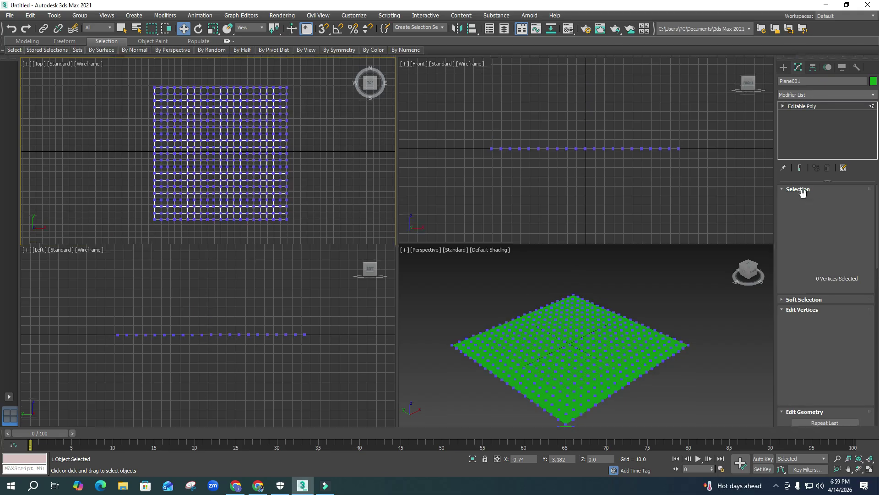
drag(803, 276, 802, 119)
scroll(781, 331, down, 6)
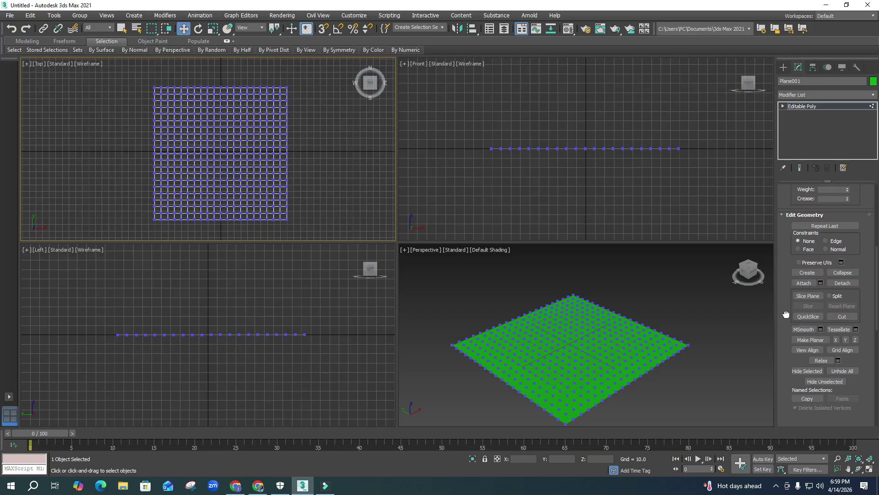
scroll(799, 333, down, 5)
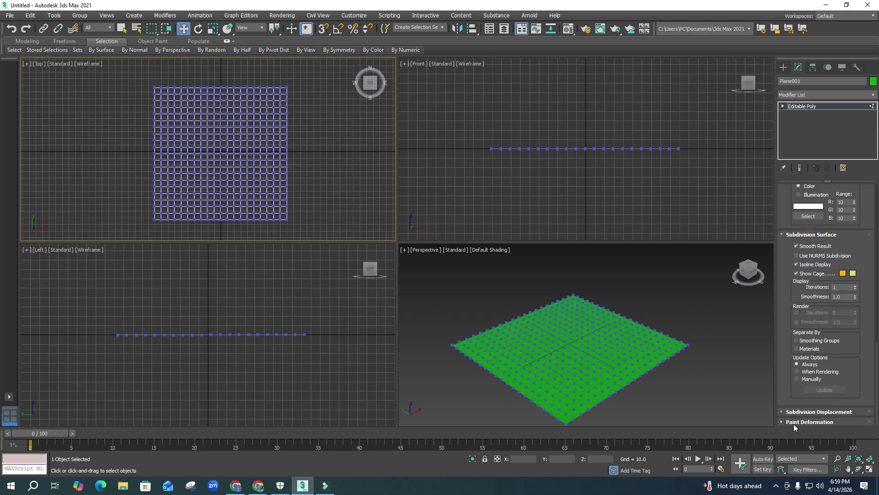
click(811, 422)
click(799, 305)
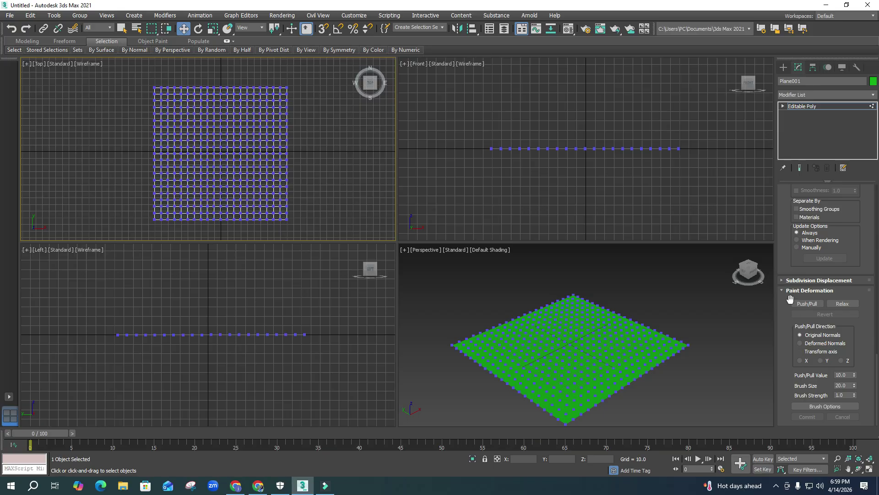
mouse_move(785, 336)
mouse_down()
mouse_move(781, 361)
mouse_move(786, 332)
mouse_up()
click(804, 305)
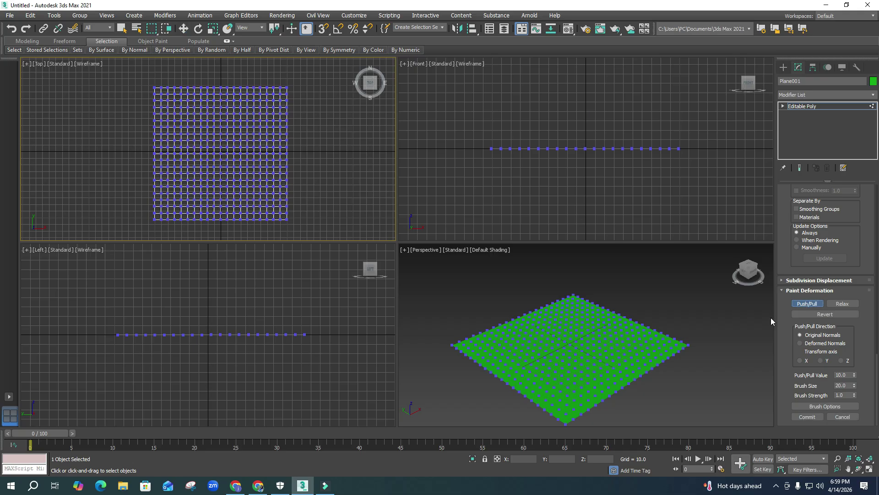
- Undo a test stroke at the plane's centre, and paint a raised ridge along the two far edges with a taller peak on one of them
drag(568, 334, 563, 358)
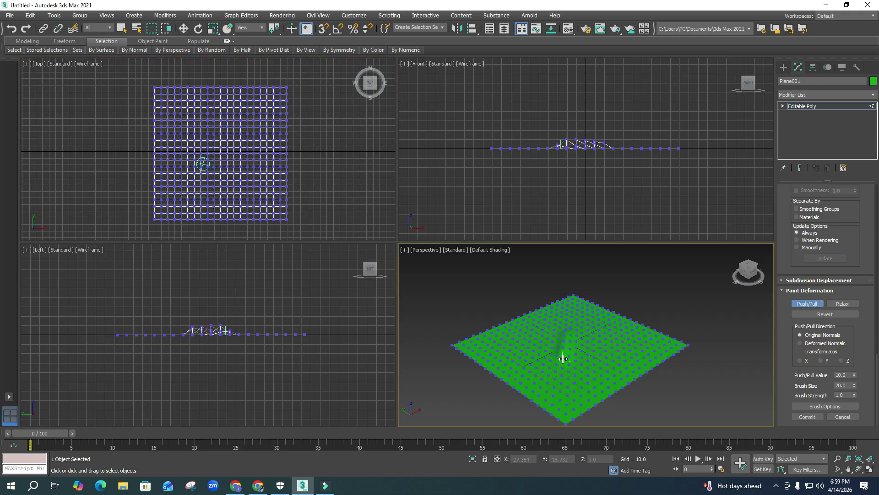
key(ctrl+z)
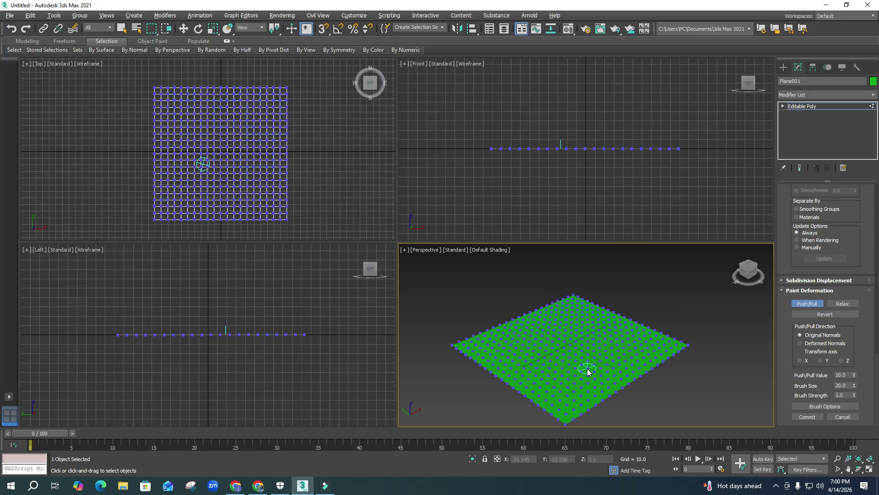
key(alt+w)
mouse_move(191, 259)
mouse_down()
mouse_move(198, 234)
mouse_move(274, 219)
mouse_move(237, 218)
mouse_move(270, 208)
mouse_up()
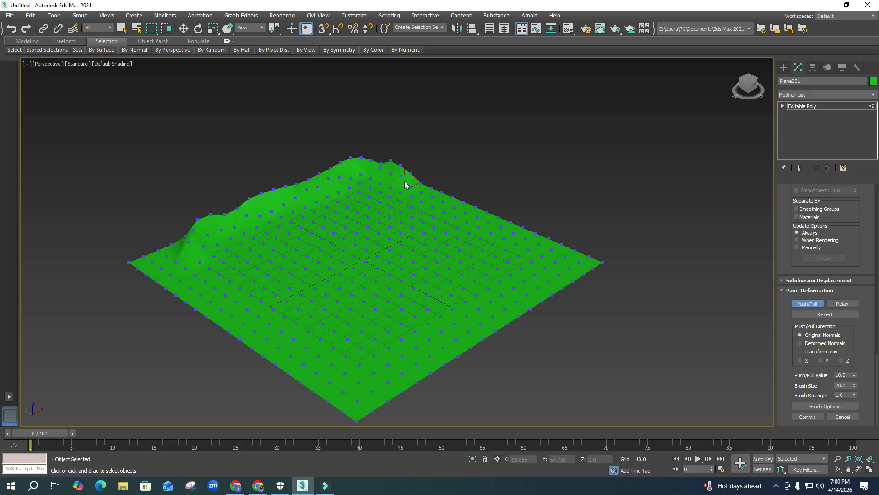
drag(421, 188, 538, 249)
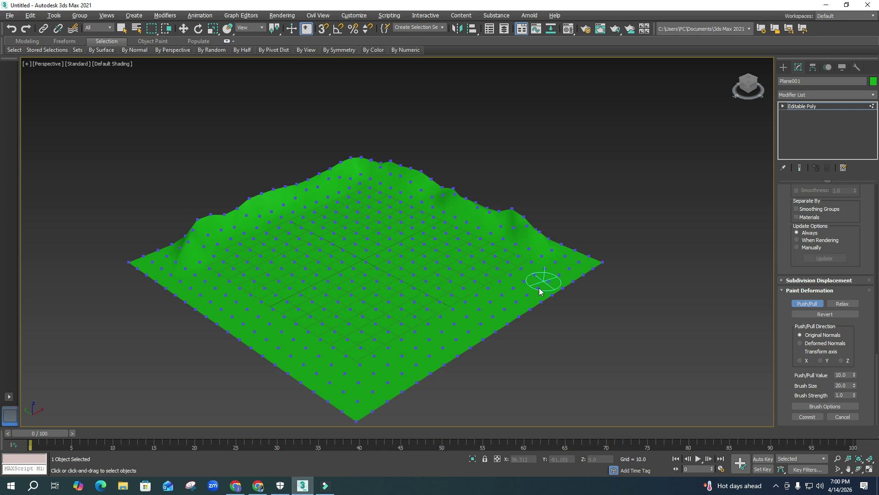
mouse_move(429, 339)
alt+middle_down()
mouse_move(427, 320)
mouse_move(424, 328)
alt+middle_up()
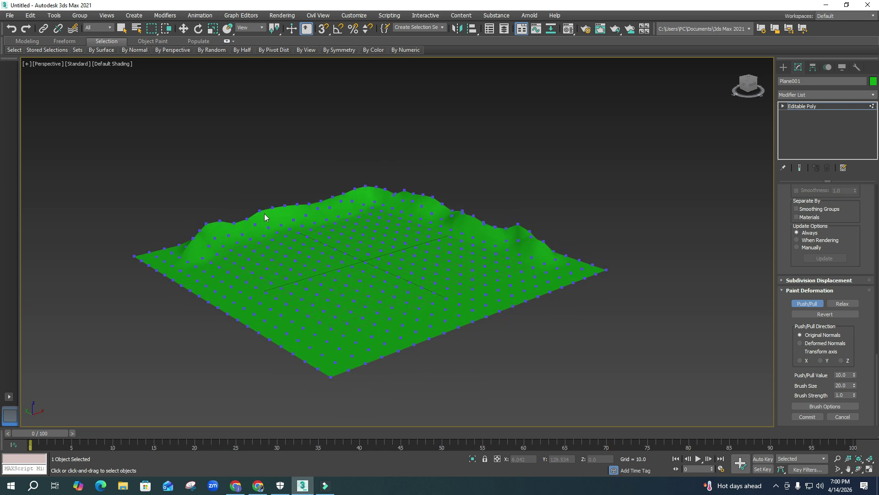
drag(271, 212, 275, 216)
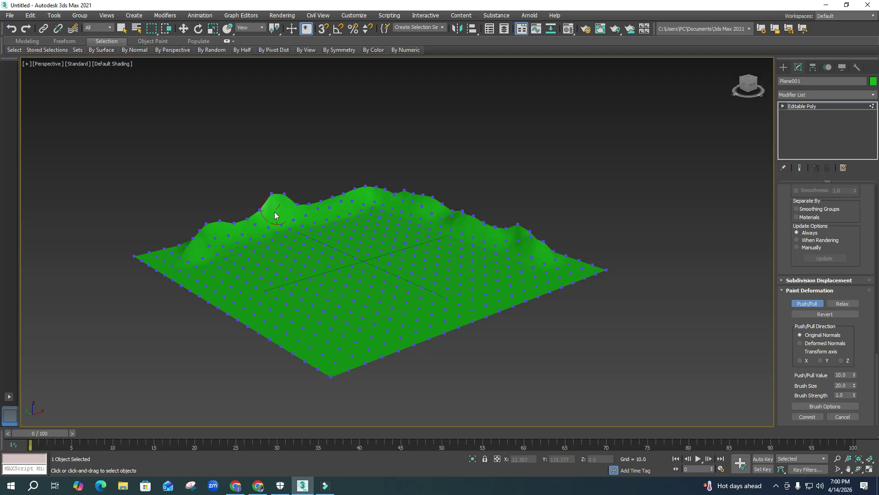
- Carve a sunken channel along the inner foot of the ridges using a Push/Pull value of -10 and a brush size of 30
key(alt+w)
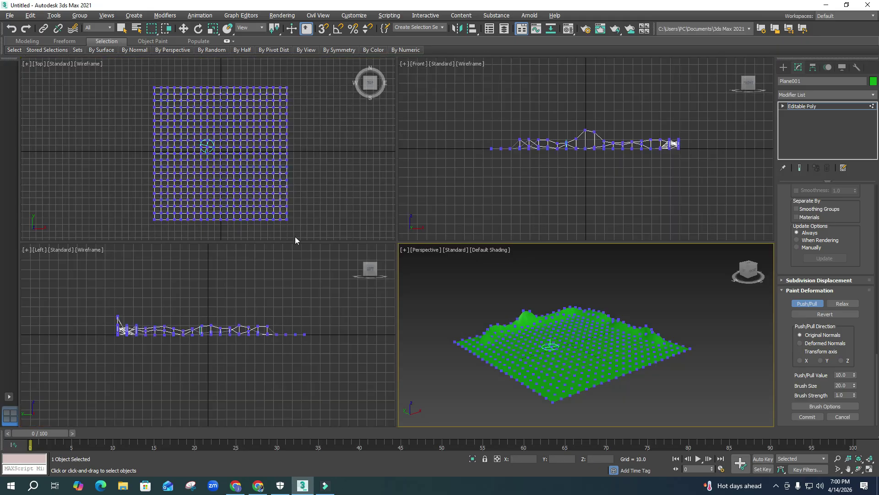
alt+middle_drag(529, 353, 532, 358)
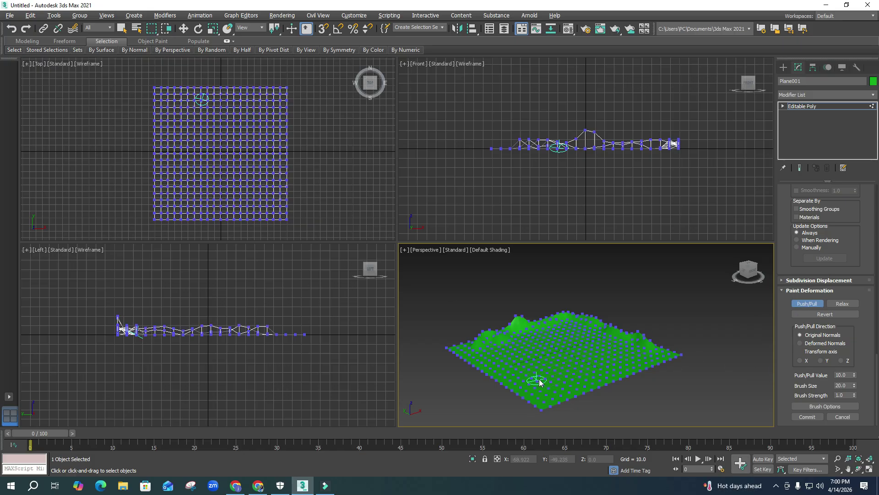
click(837, 375)
drag(849, 386, 834, 385)
text(3)
key(alt+w)
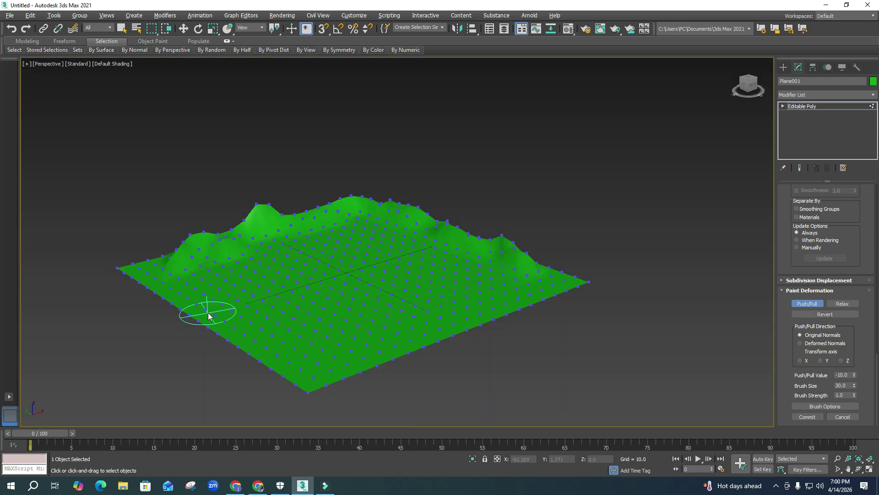
mouse_move(177, 292)
mouse_down()
mouse_move(229, 290)
mouse_move(294, 262)
mouse_move(379, 249)
mouse_move(433, 257)
mouse_move(458, 276)
mouse_move(534, 296)
mouse_up()
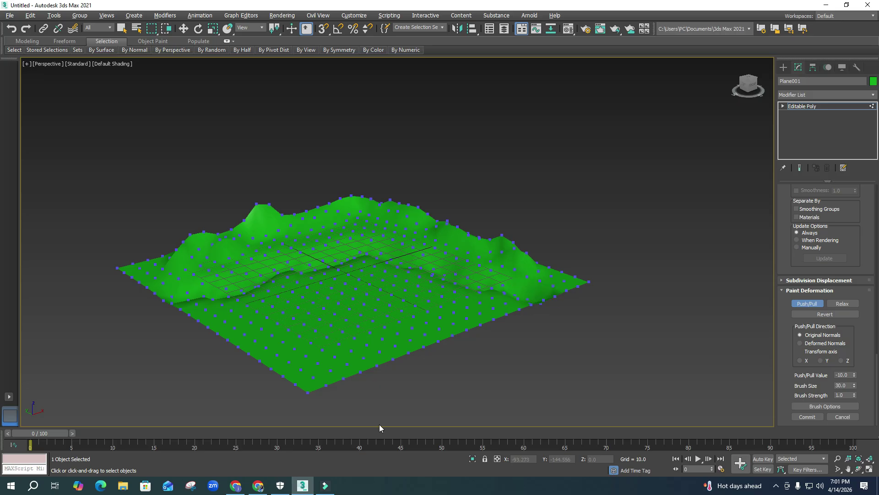
- Set the Push/Pull value to 10 and build the existing ridges along the two edges up into higher hills
alt+middle_drag(366, 328, 414, 331)
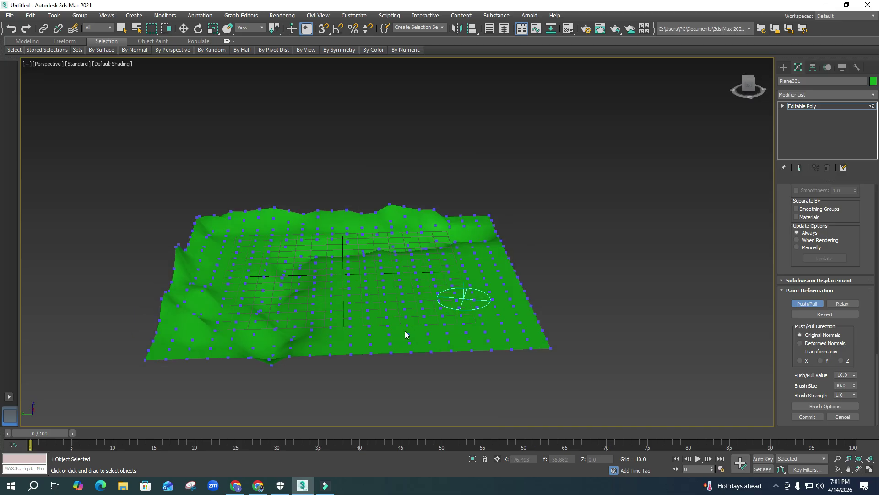
scroll(331, 312, up, 2)
scroll(335, 312, down, 1)
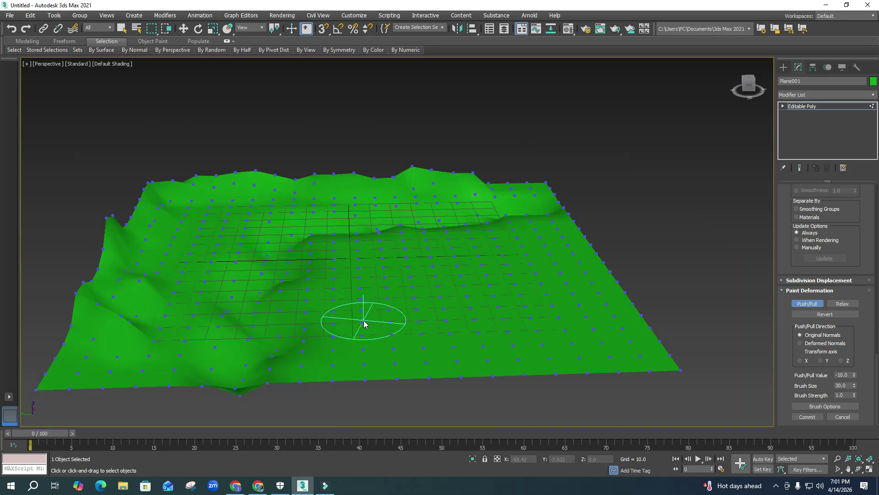
key(alt+w)
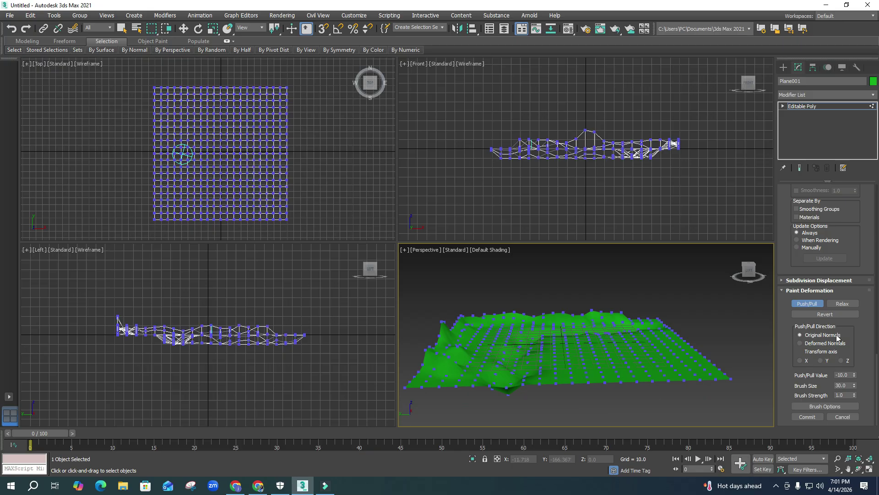
double_click(835, 376)
key(ctrl+z)
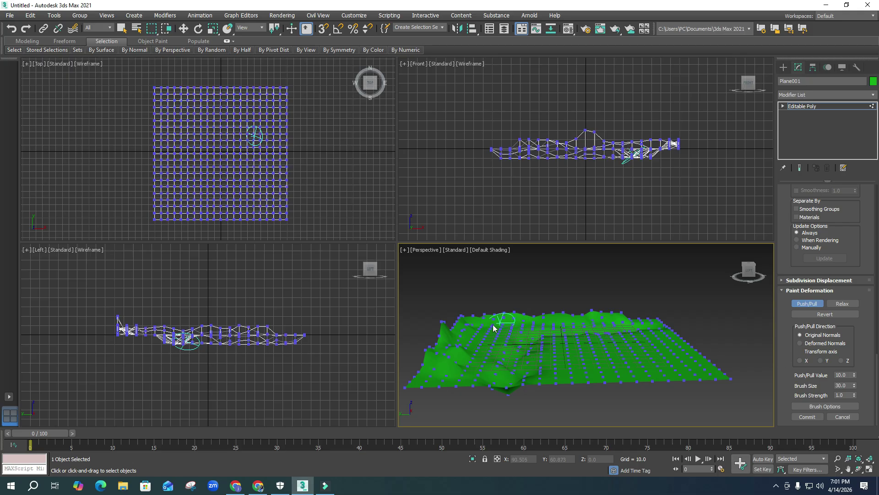
mouse_move(466, 328)
mouse_down()
mouse_move(447, 362)
mouse_move(451, 339)
mouse_move(486, 323)
mouse_move(481, 317)
mouse_move(587, 317)
mouse_up()
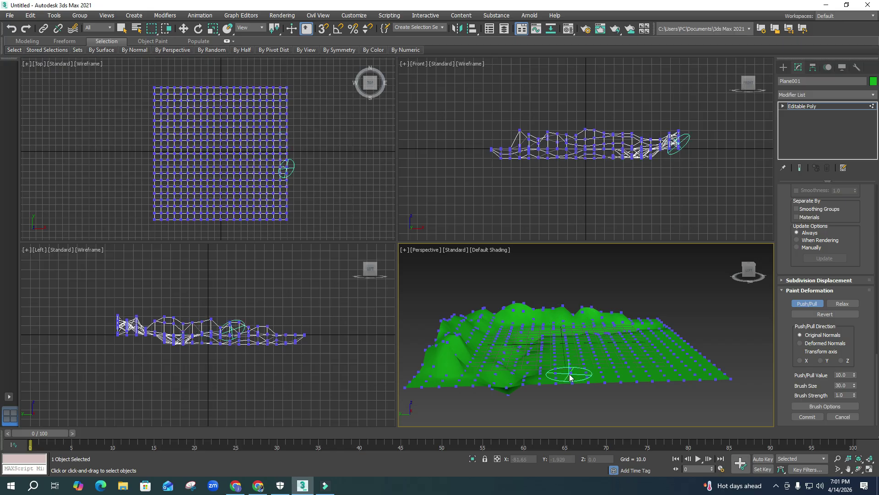
- Raise hills along the flat side edge across the channel and add a mound at its near corner
scroll(570, 377, up, 2)
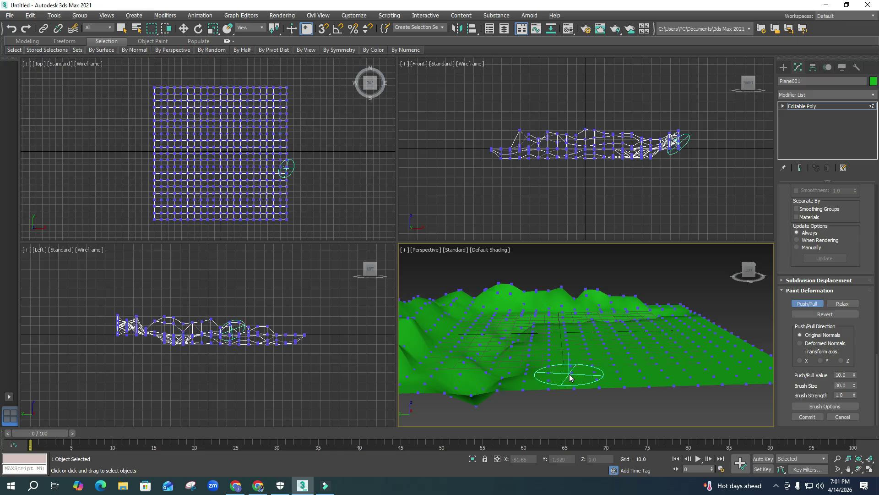
key(alt+w)
scroll(417, 339, up, 5)
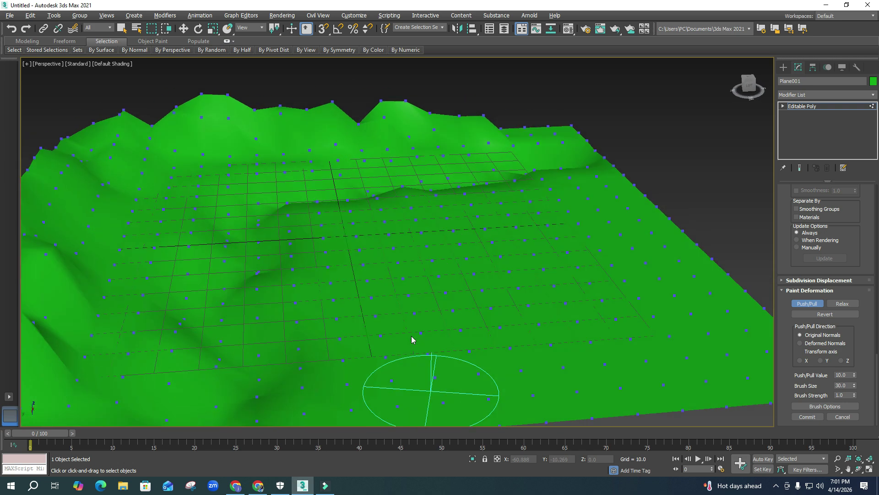
mouse_move(648, 273)
mouse_down()
mouse_move(658, 245)
mouse_move(624, 218)
mouse_up()
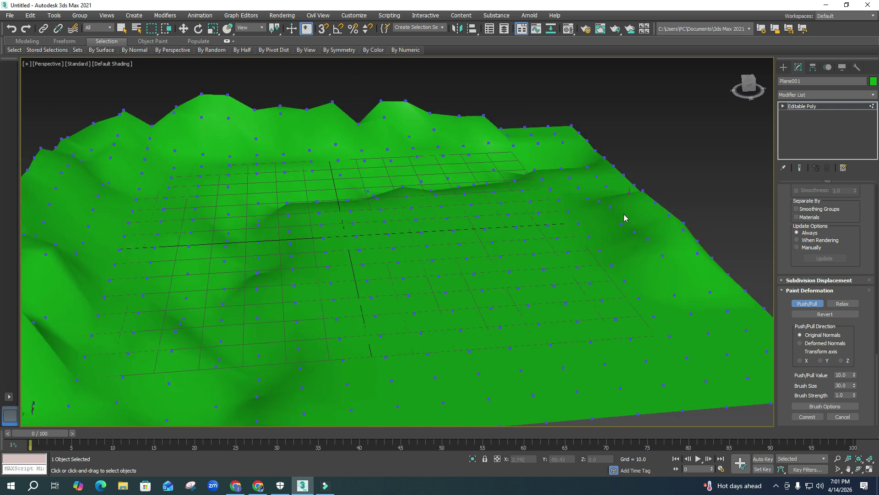
mouse_move(628, 281)
mouse_down()
mouse_move(710, 312)
mouse_move(733, 358)
mouse_up()
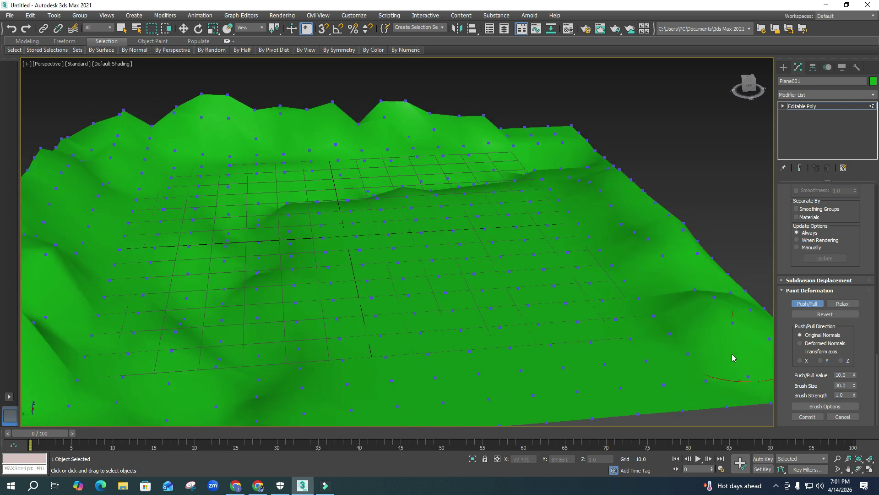
scroll(385, 321, down, 4)
mouse_move(387, 355)
alt+middle_down()
mouse_move(399, 309)
mouse_move(386, 314)
mouse_move(389, 357)
alt+middle_up()
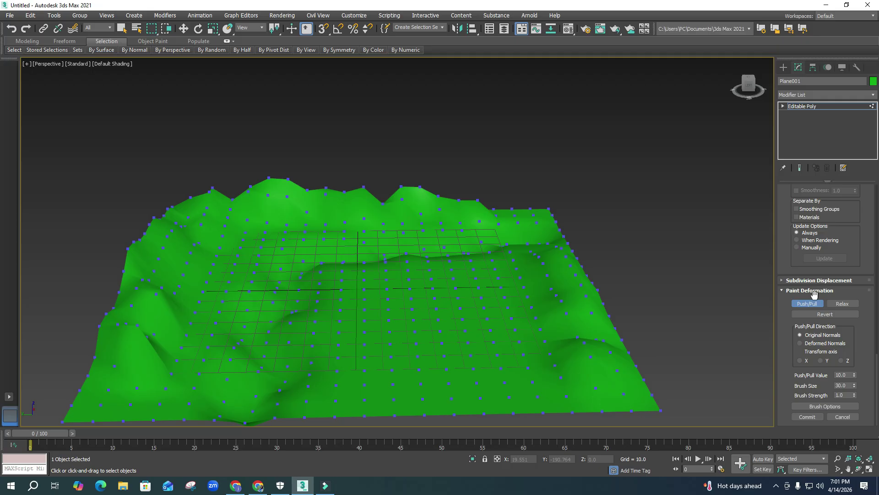
- Turn off the Push/Pull brush, leave vertex level, deselect the terrain and return to the four-viewport layout
click(807, 304)
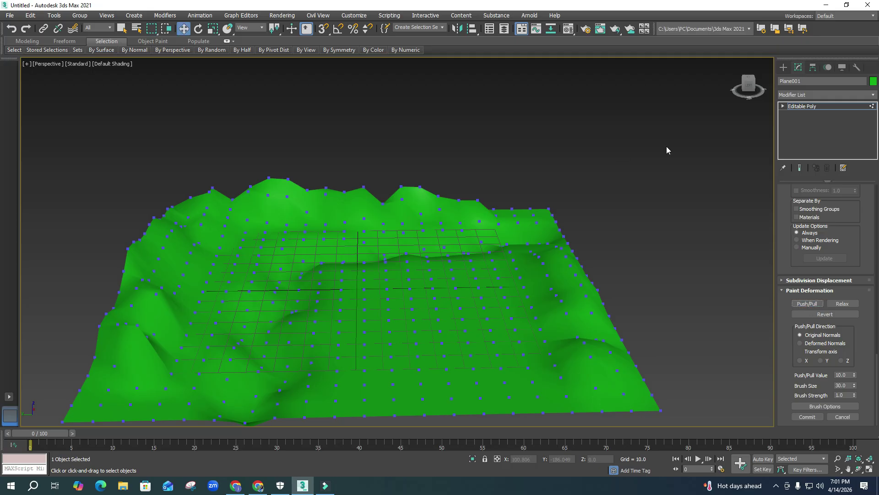
click(797, 107)
key(ctrl+d)
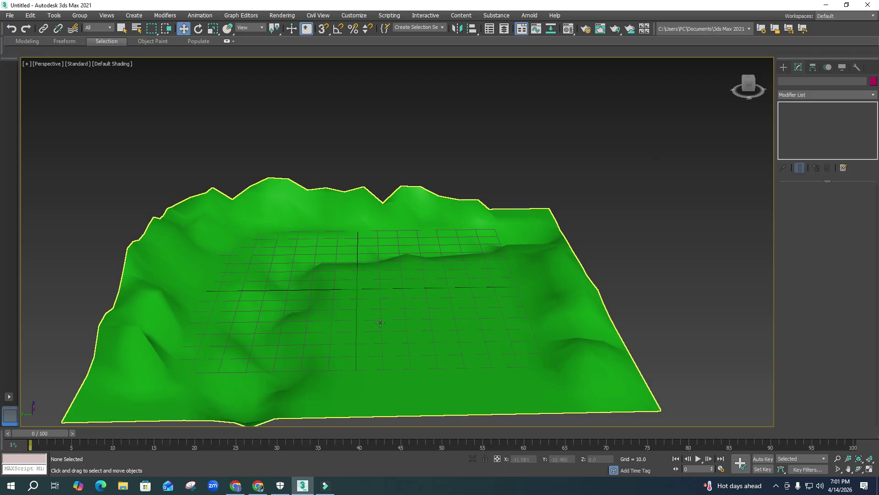
key(alt+w)
alt+middle_drag(506, 422, 539, 367)
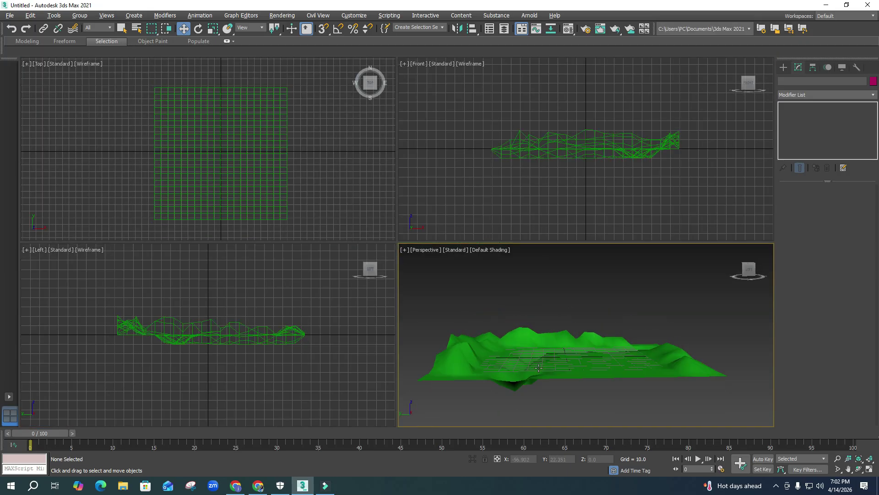
- Scale the terrain up uniformly to about 174 percent
scroll(539, 367, up, 3)
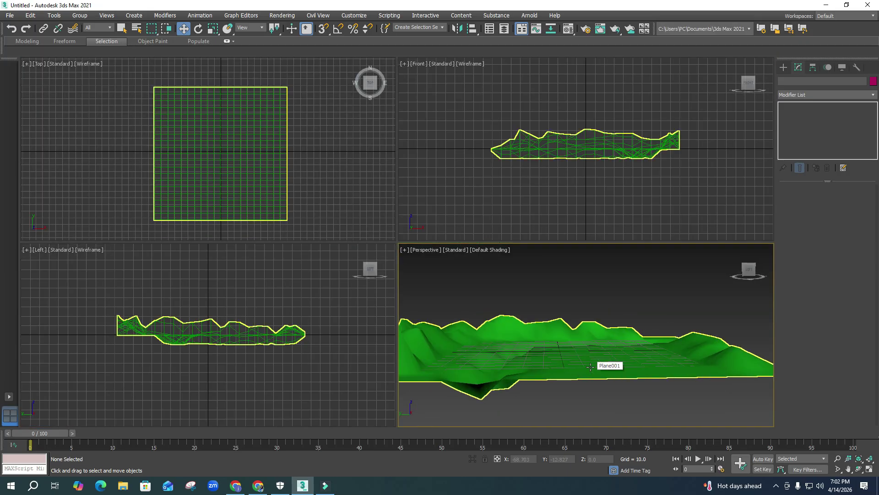
click(591, 368)
key(r)
click(233, 147)
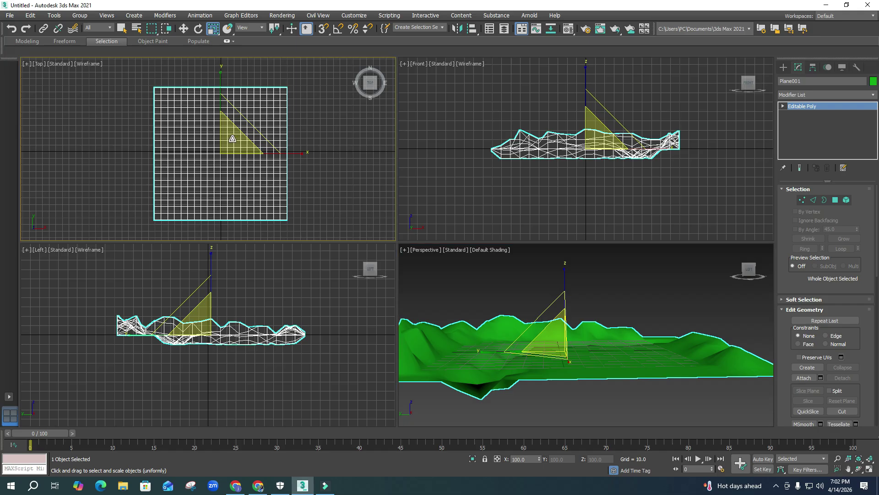
drag(227, 143, 223, 110)
- Apply a TurboSmooth modifier to the terrain and deselect it
click(818, 94)
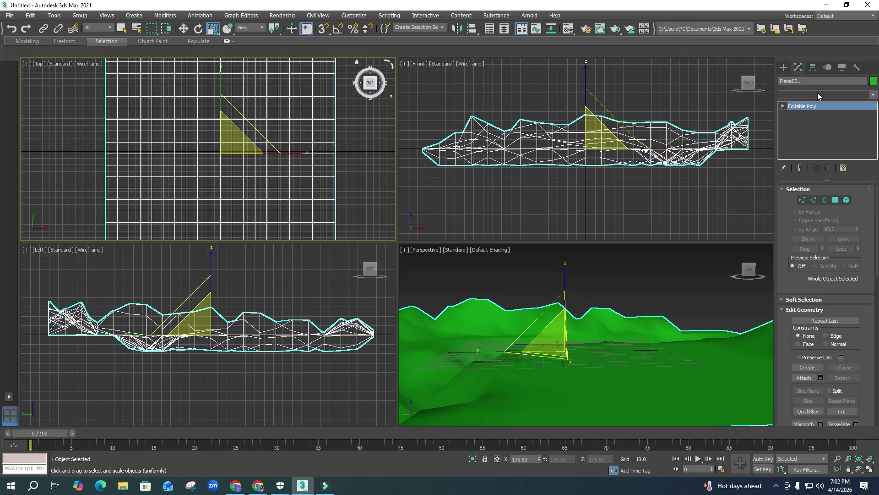
key(t)
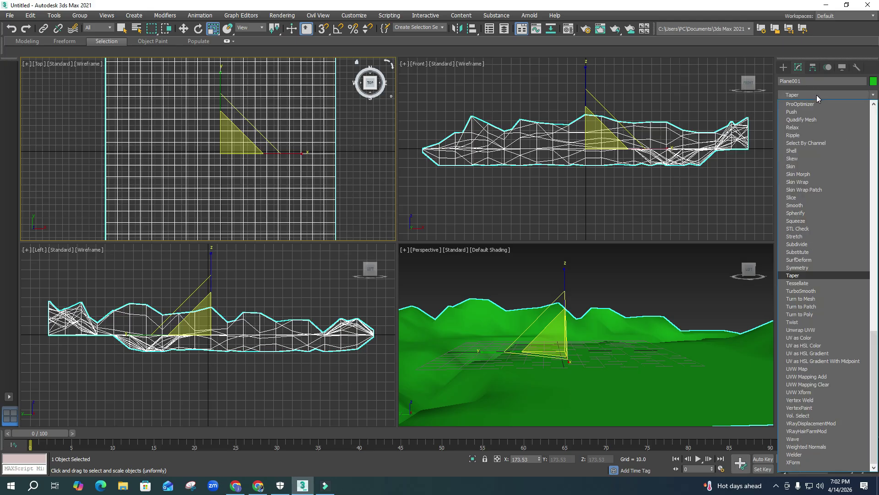
click(812, 291)
click(695, 289)
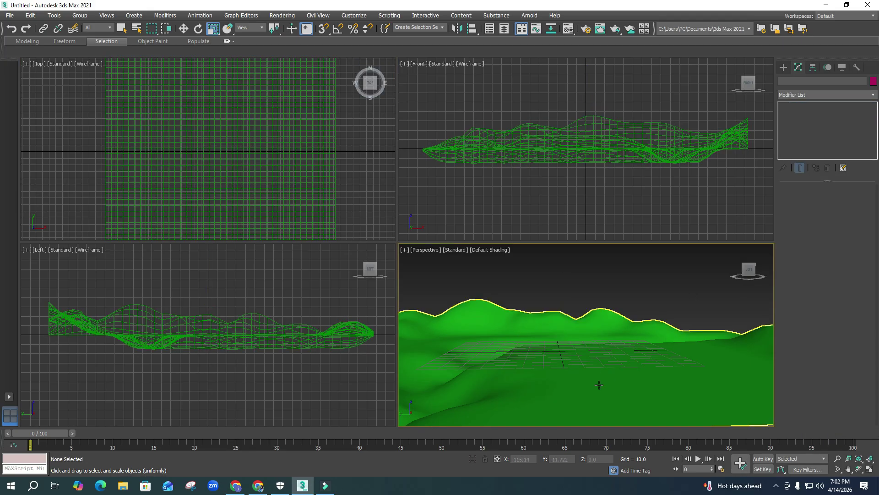
- Start creating a standard Plane primitive and switch the Top viewport to shaded display
scroll(603, 397, down, 2)
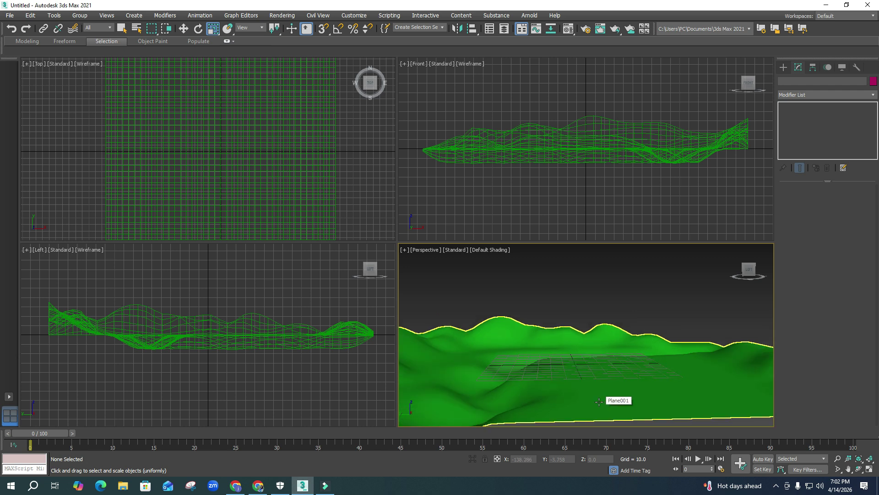
scroll(599, 401, down, 4)
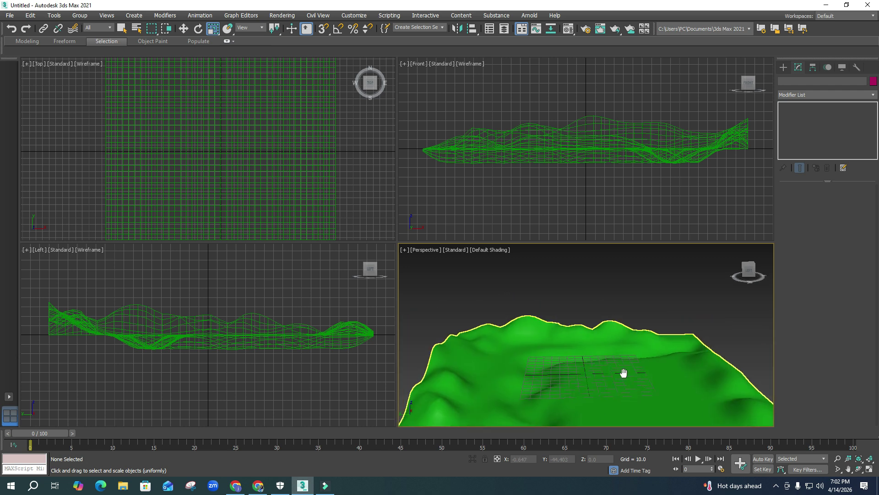
middle_drag(623, 373, 628, 354)
scroll(627, 354, up, 3)
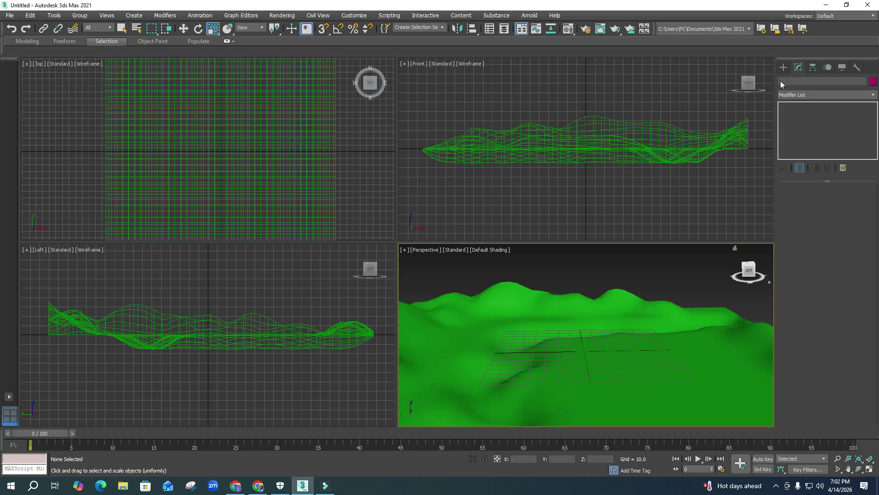
click(783, 68)
click(842, 161)
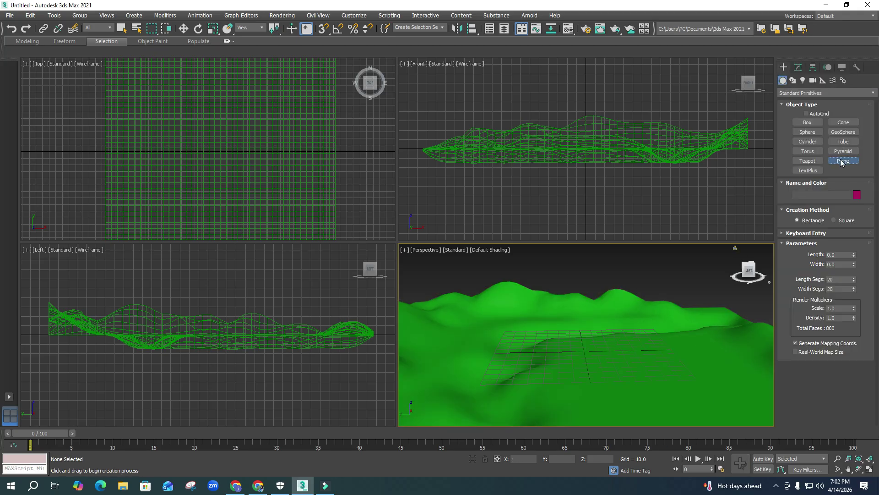
scroll(136, 147, down, 2)
key(F3)
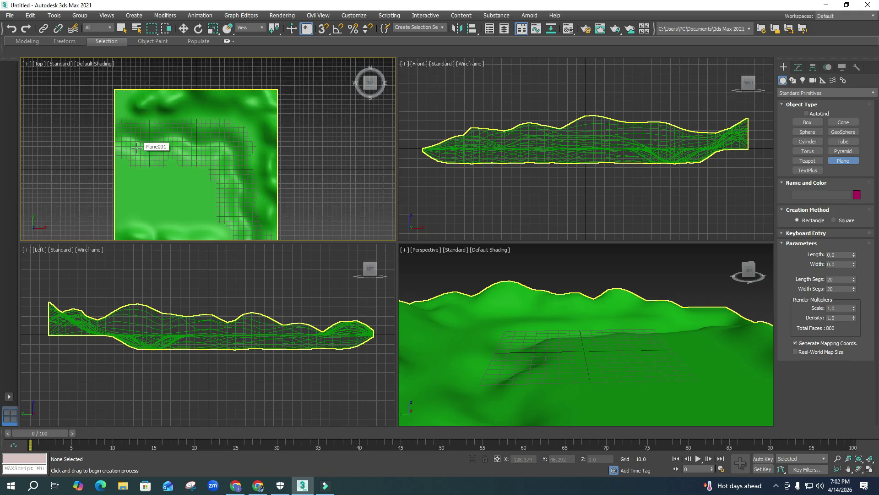
drag(115, 89, 282, 243)
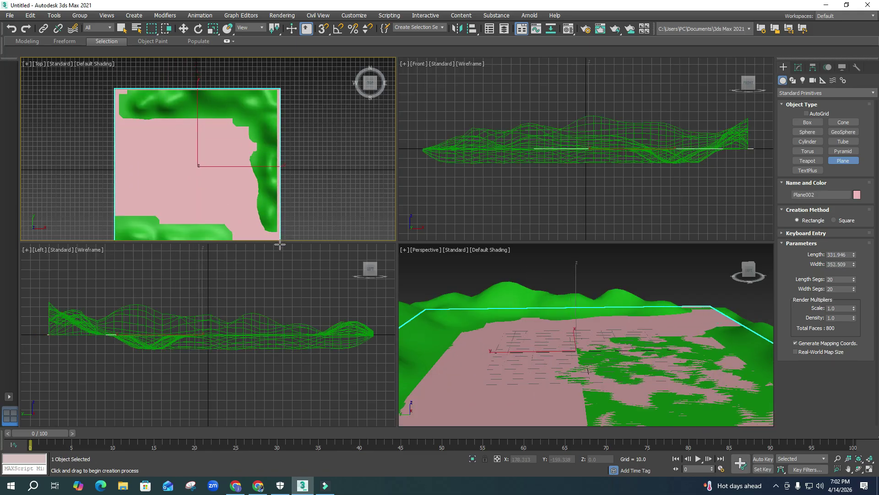
scroll(277, 237, down, 2)
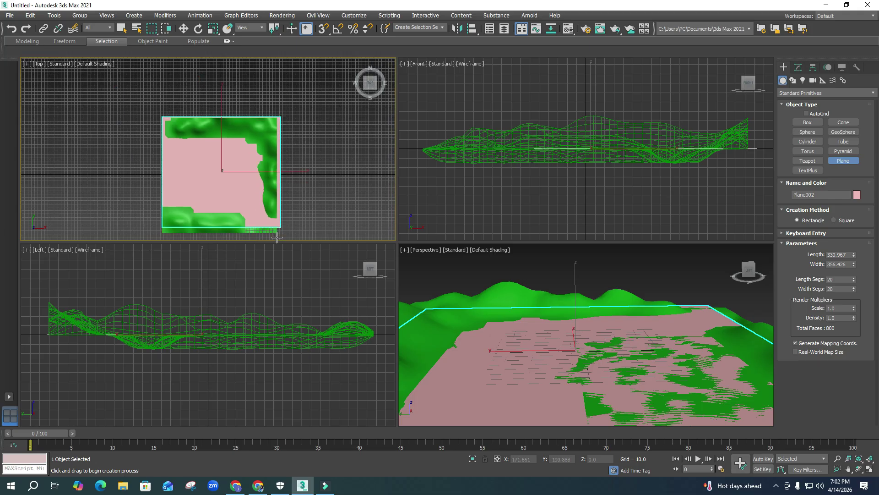
key(Delete)
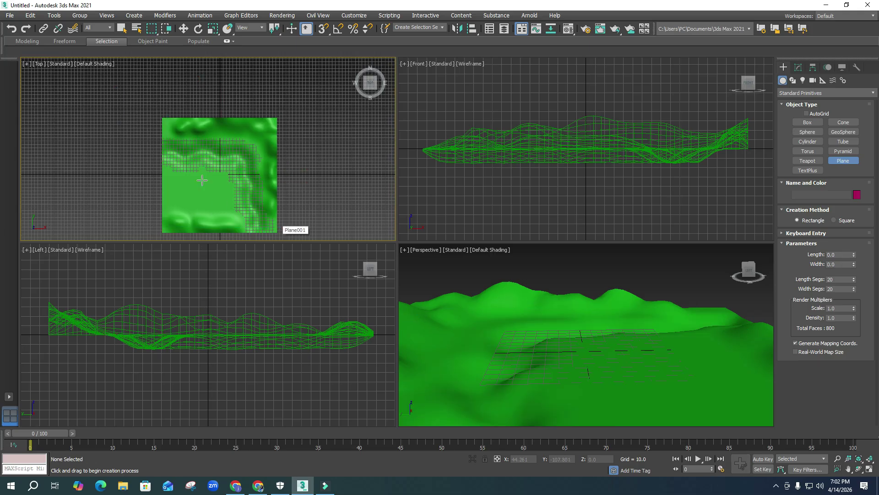
- Draw a plane about 349 by 345 units covering the terrain and lower it to about Z -5.9 as the channel's water surface
drag(163, 118, 278, 233)
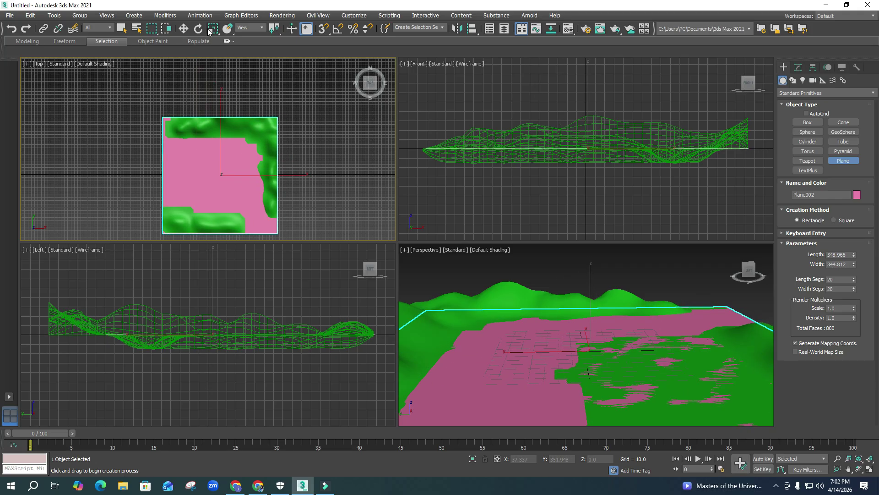
click(184, 29)
right_click(603, 275)
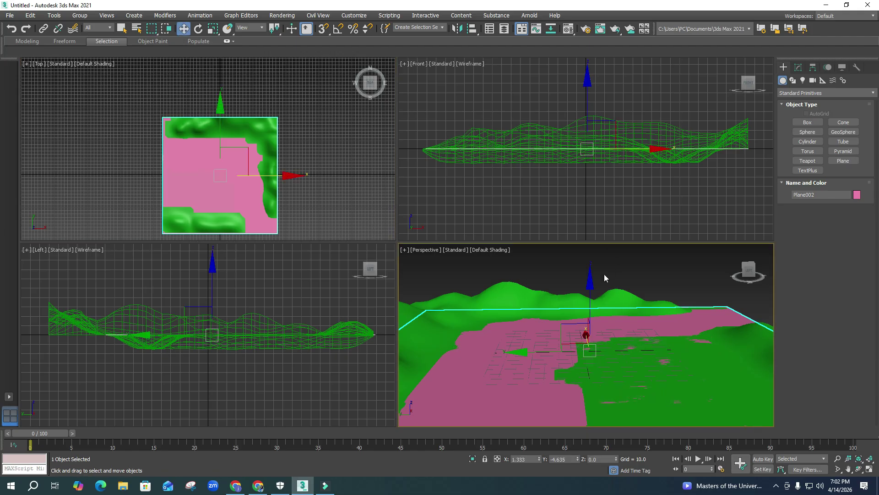
right_click(588, 105)
drag(588, 91, 589, 97)
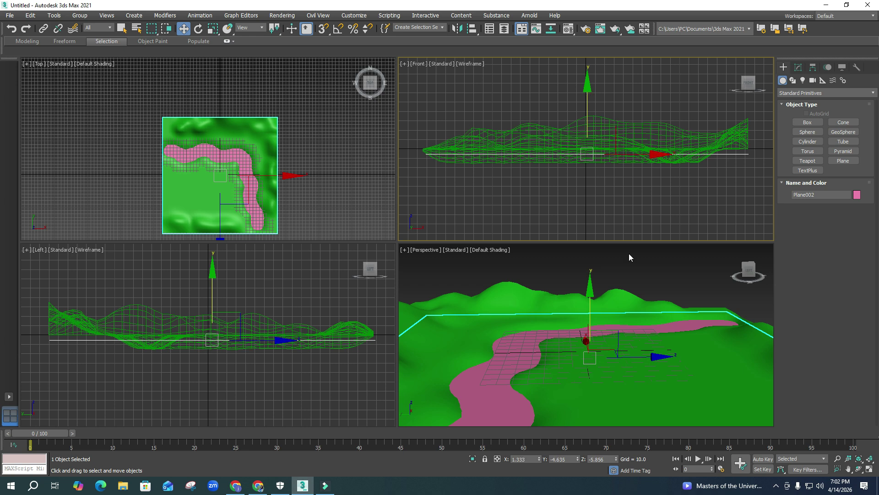
right_click(640, 280)
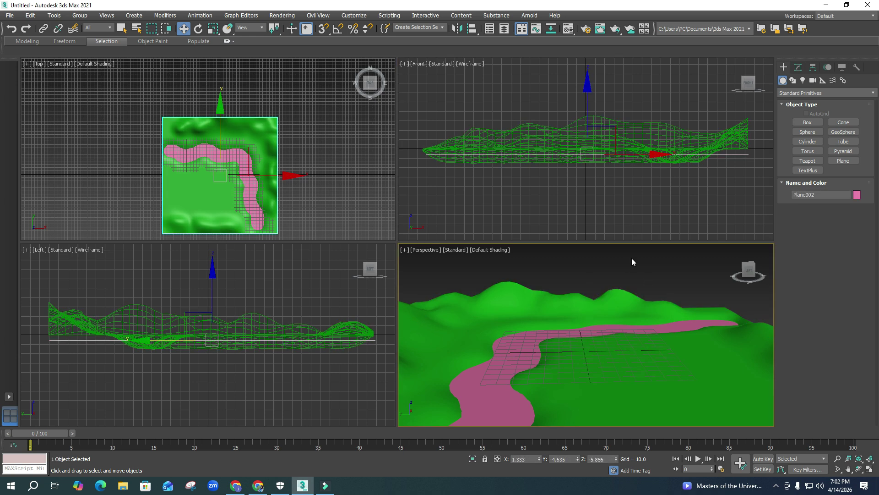
click(626, 301)
click(675, 288)
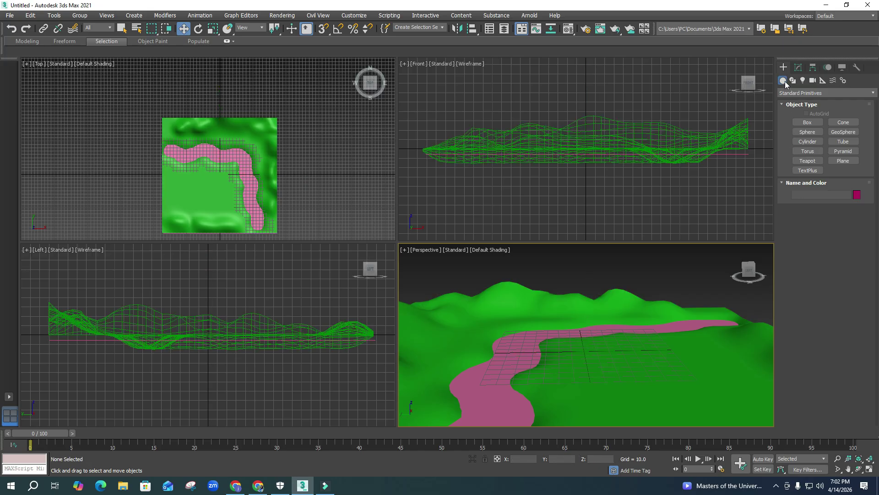
- Create a sphere of about 244 radius centred on the terrain and set its Hemisphere value to 0.5
click(808, 132)
mouse_move(223, 148)
mouse_down()
mouse_move(229, 204)
mouse_move(243, 230)
mouse_up()
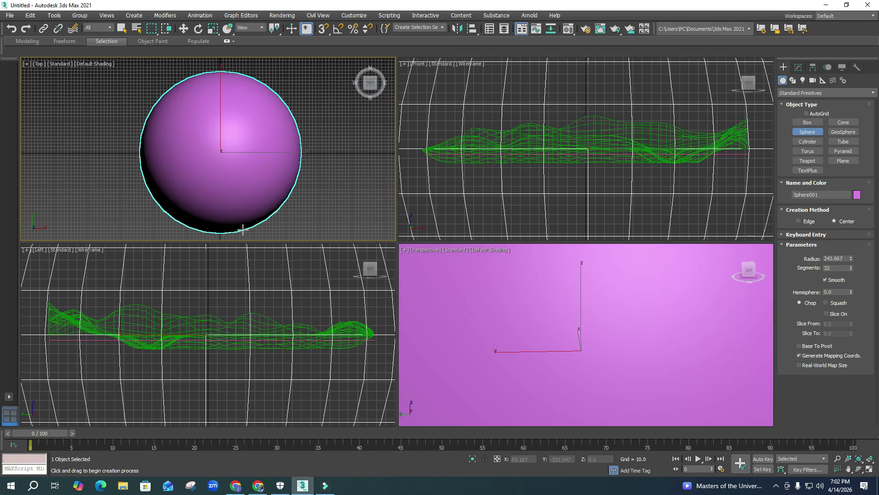
click(799, 68)
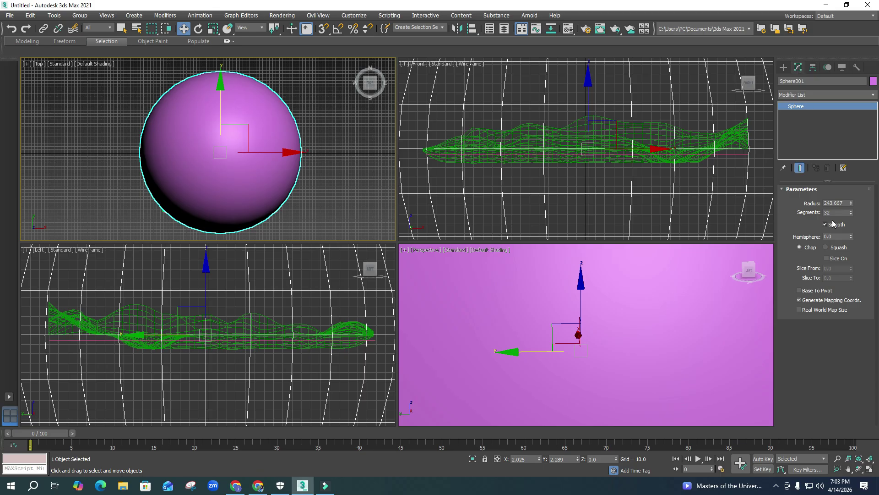
drag(839, 236, 804, 240)
key(Return)
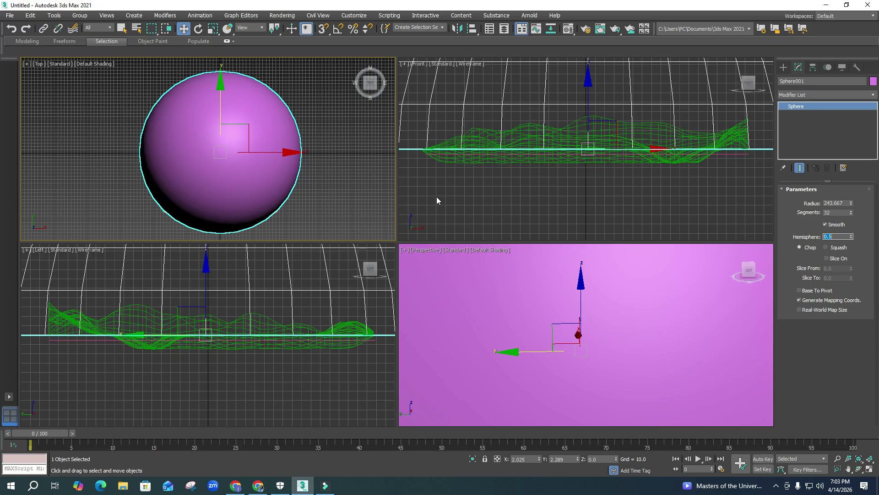
- Lower the dome to about Z -14.7 so its base meets the terrain's lowest level
click(541, 111)
click(543, 111)
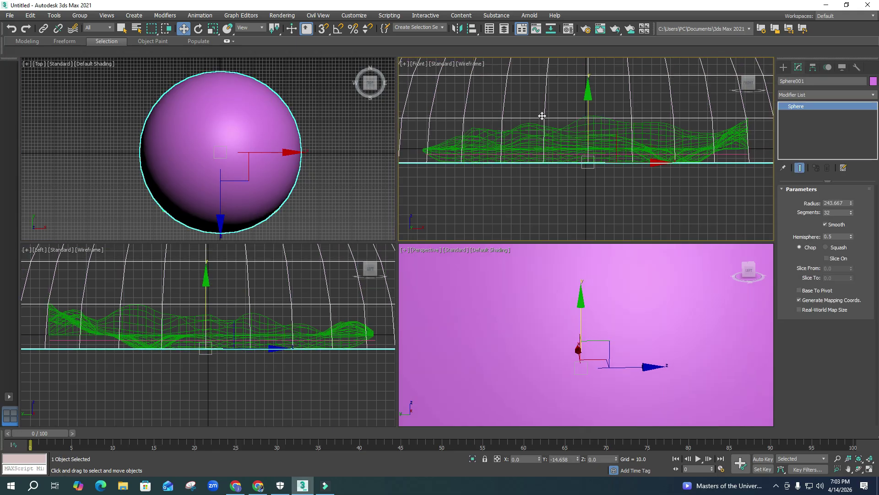
- Try flipping the dome's faces inward with a Normal modifier
click(851, 94)
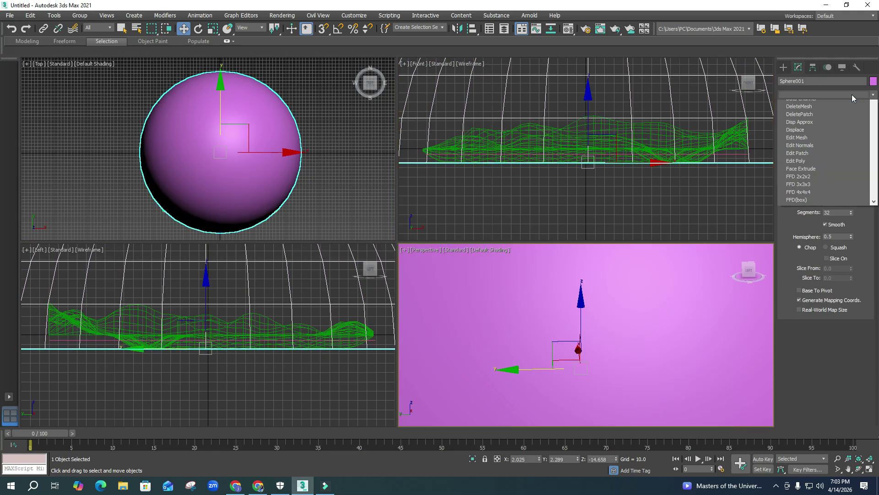
text(normal)
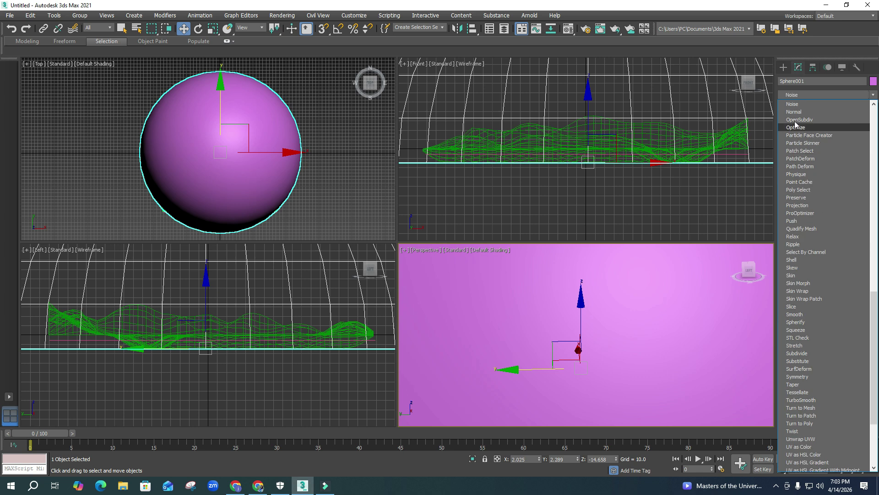
key(Return)
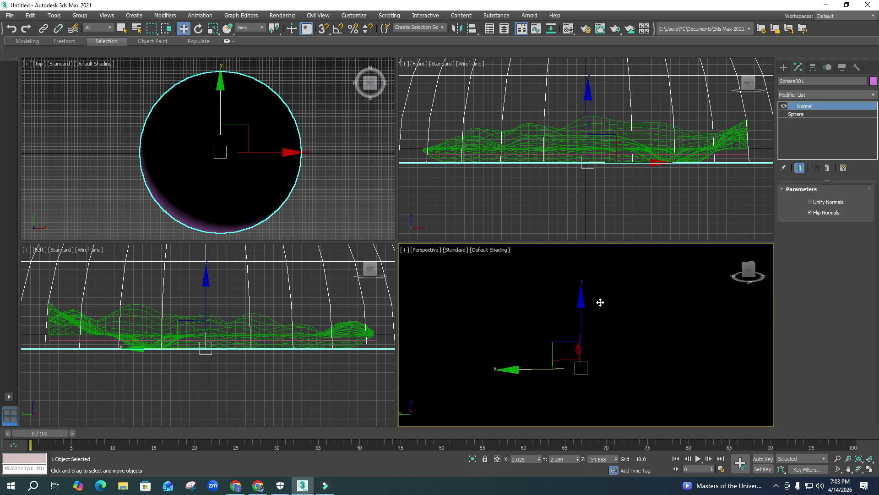
scroll(600, 303, up, 3)
scroll(600, 302, down, 3)
scroll(600, 303, up, 3)
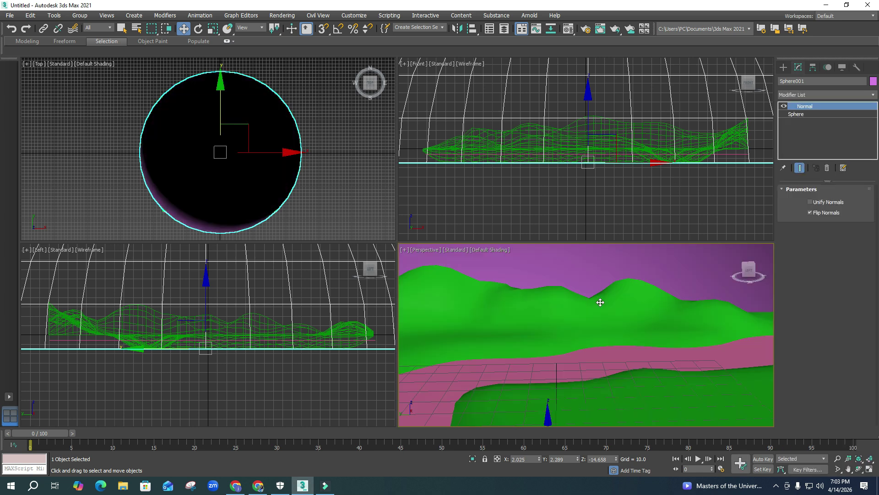
key(ctrl+z)
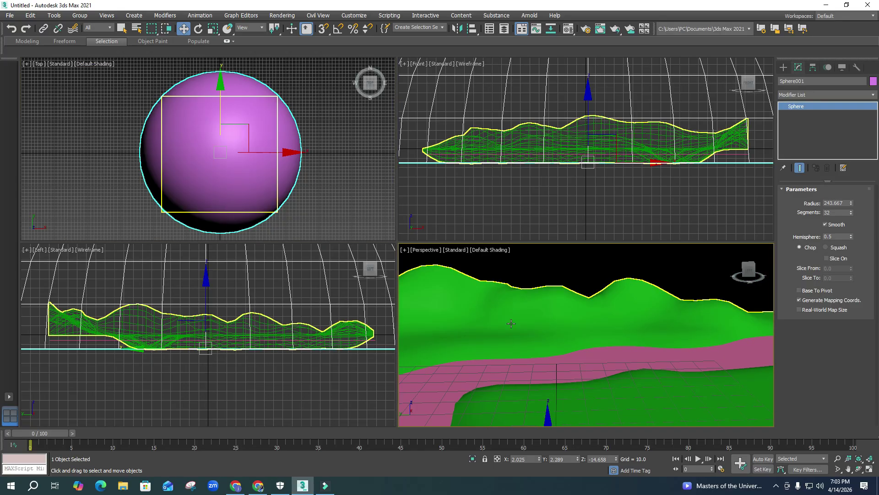
- Scale the dome uniformly to about 110 percent so it encloses the terrain's corners
click(344, 200)
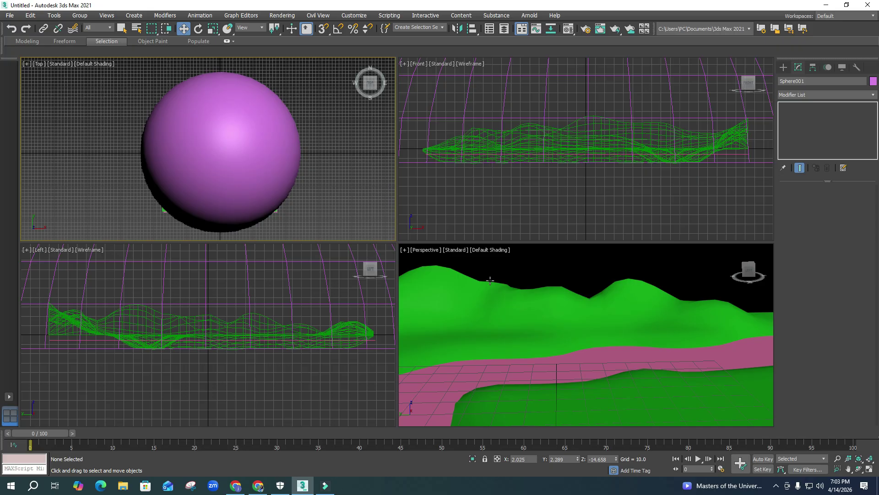
click(608, 264)
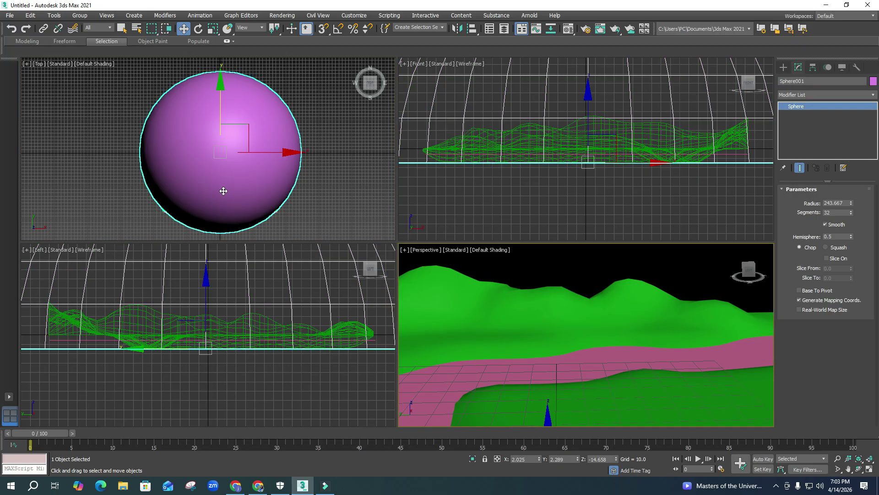
key(r)
drag(236, 149, 241, 146)
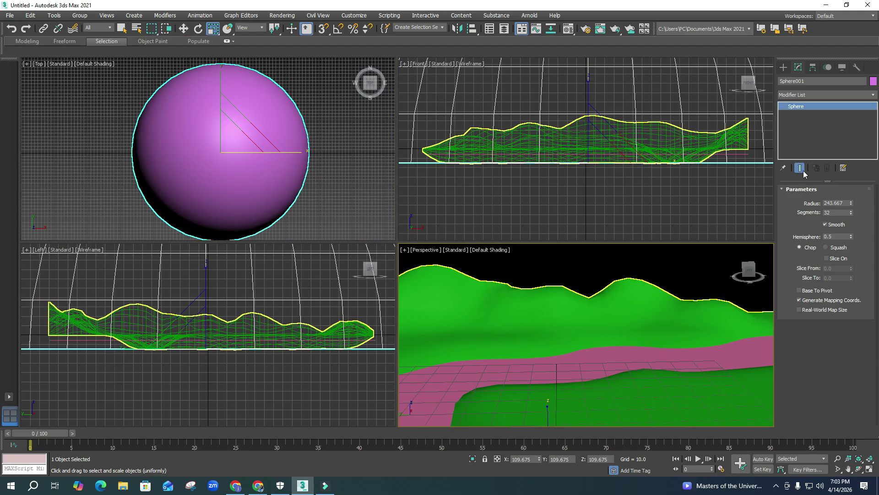
- Apply a Normal modifier with flipped normals to the enlarged dome
click(832, 93)
text(nor)
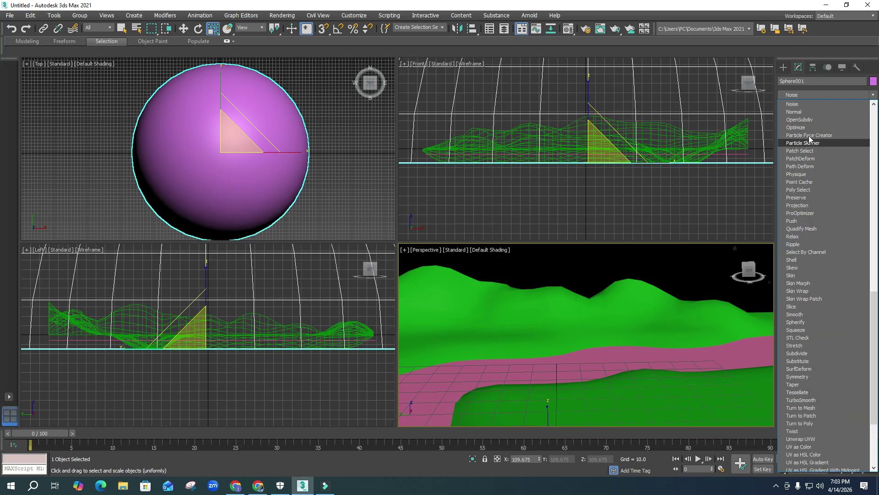
key(Return)
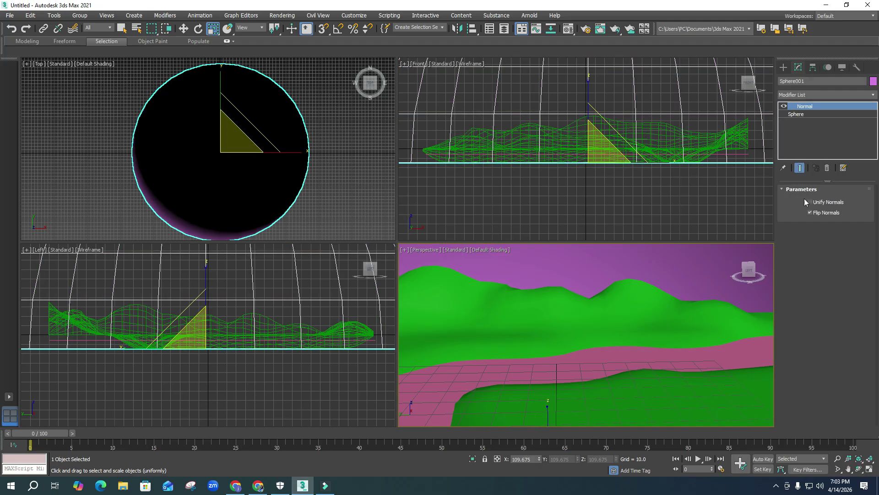
- Change the dome's object color to dark blue for the sky, deselect it and view the scene along the river
click(873, 81)
click(477, 226)
click(484, 293)
key(ctrl+d)
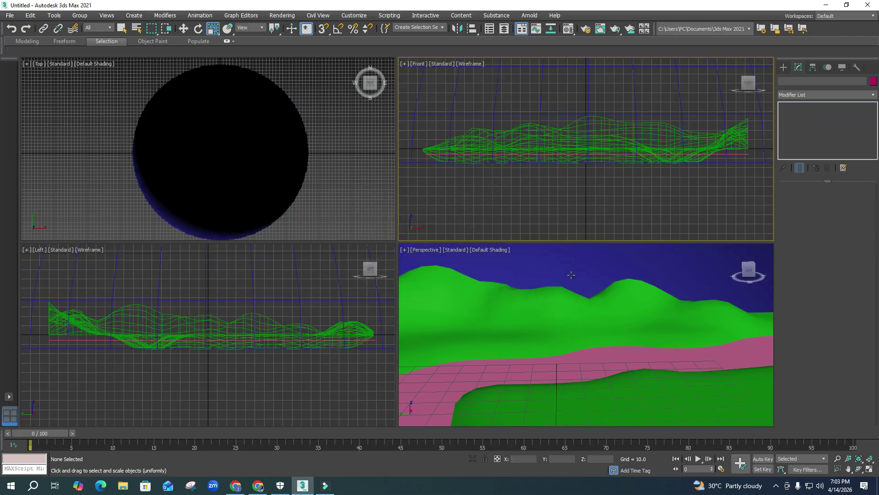
scroll(581, 343, down, 2)
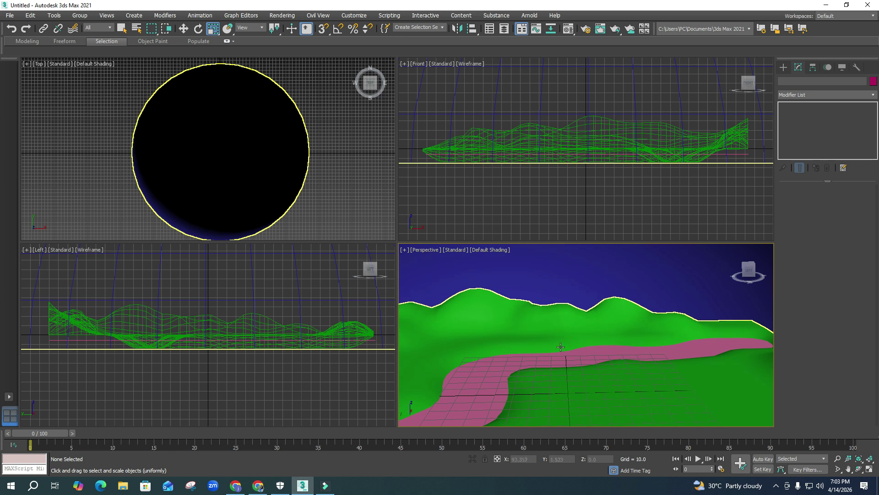
alt+middle_drag(560, 348, 586, 350)
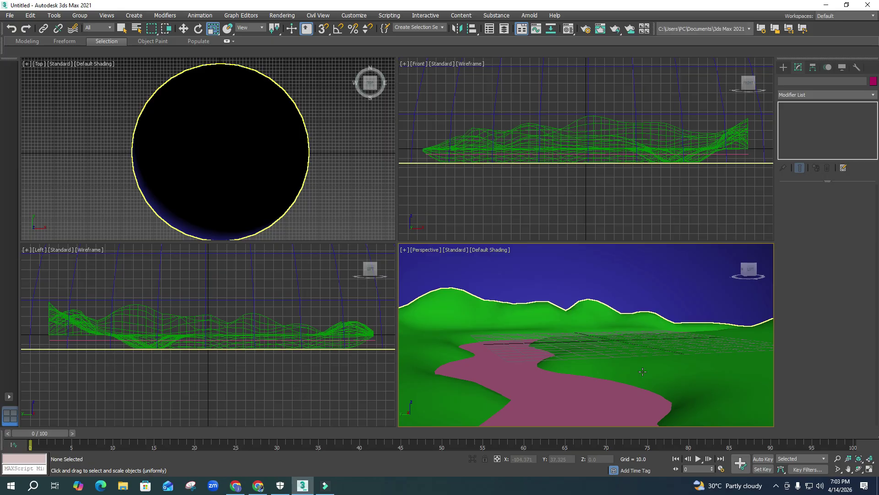
- Show the safe frame in the perspective view and frame the river, the far hills and the sky inside it
scroll(656, 387, up, 2)
scroll(656, 392, up, 1)
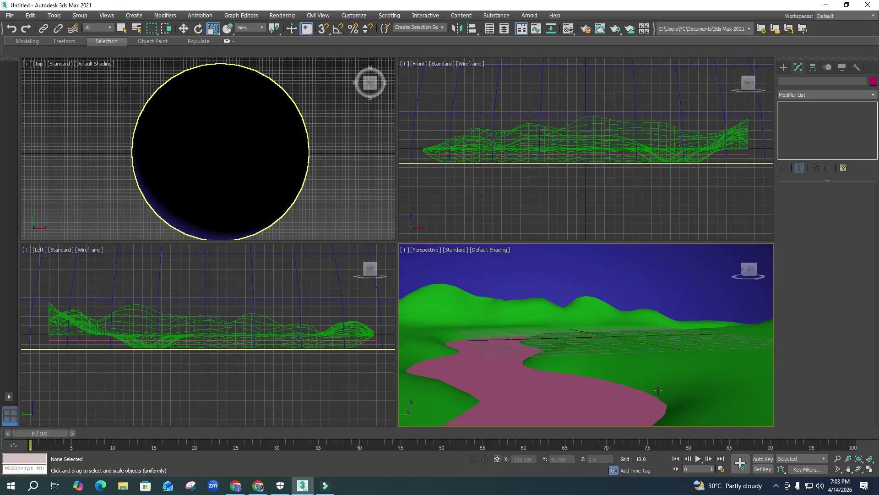
click(422, 250)
click(459, 401)
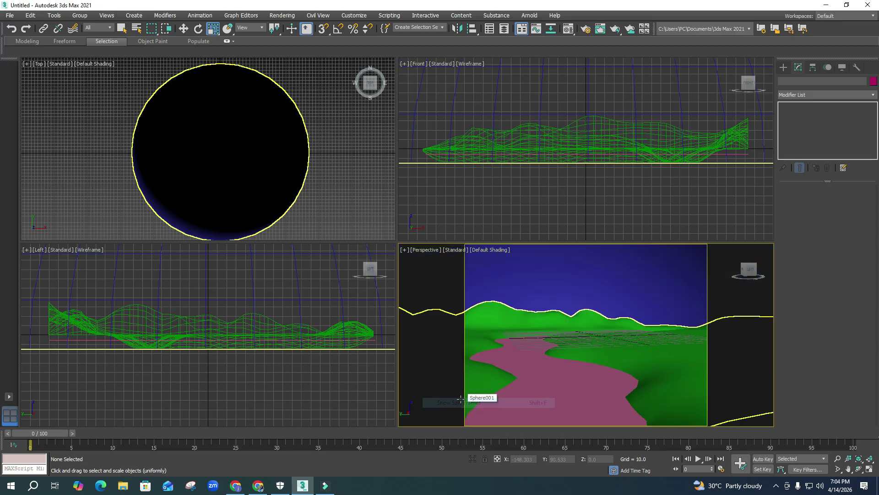
middle_drag(593, 388, 595, 380)
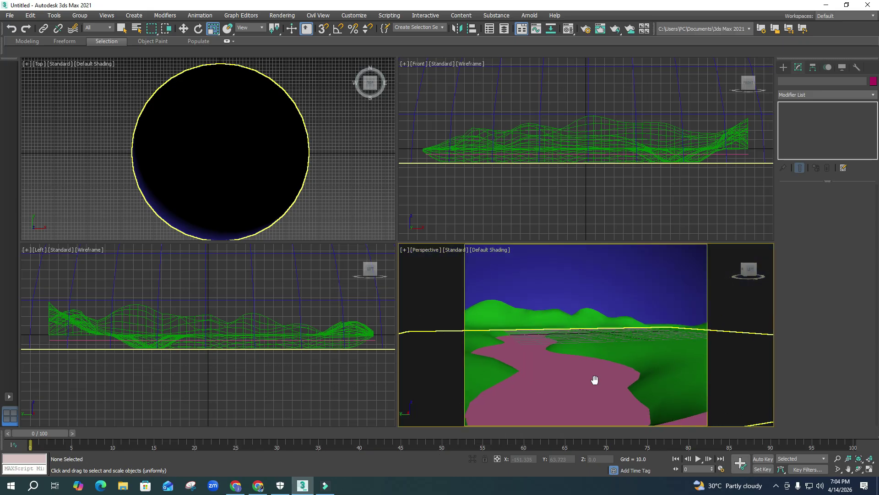
scroll(659, 418, up, 1)
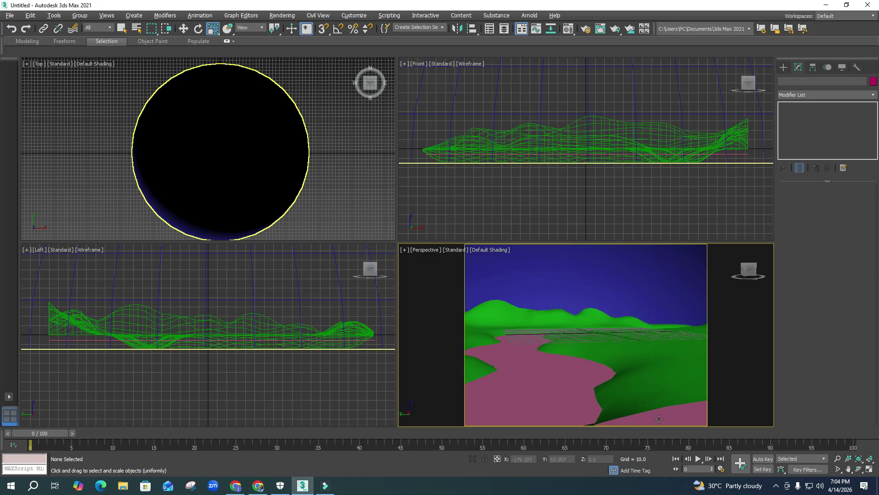
scroll(659, 418, down, 1)
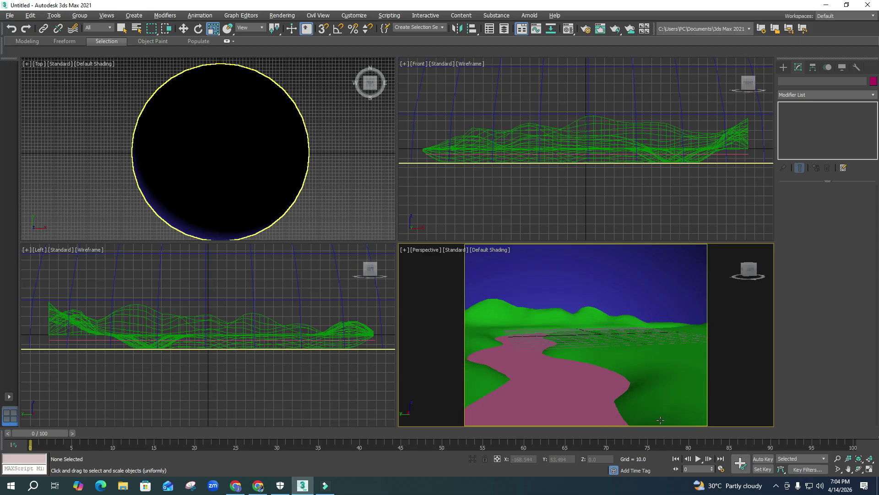
click(554, 348)
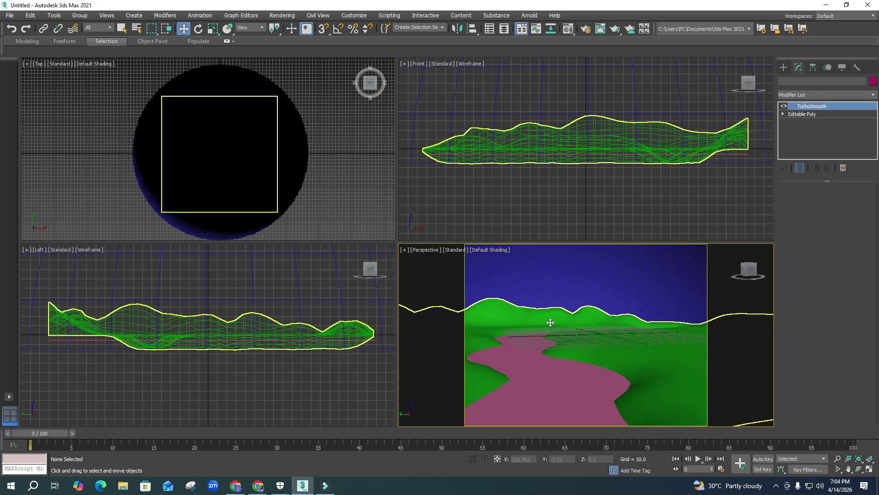
key(w)
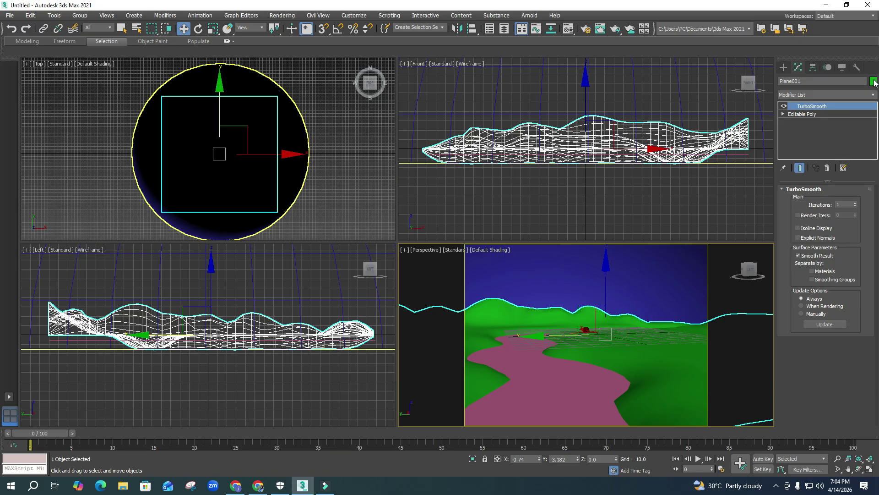
click(661, 208)
click(535, 286)
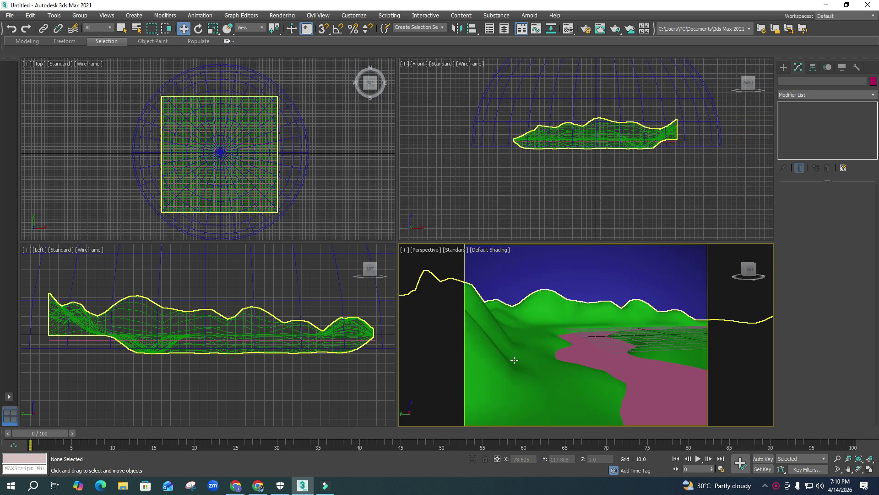
click(515, 360)
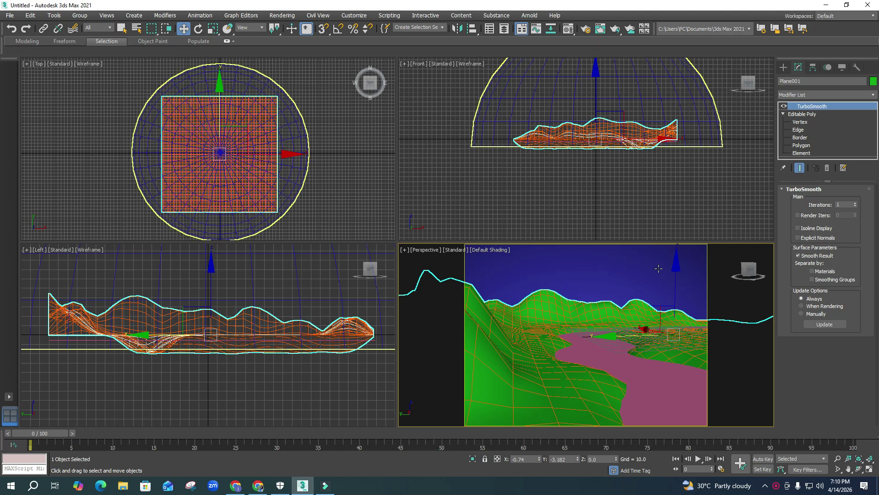
- Place a Generic Palm foliage object on the terrain beside the river, at about X 115, Y 119
click(783, 67)
click(804, 93)
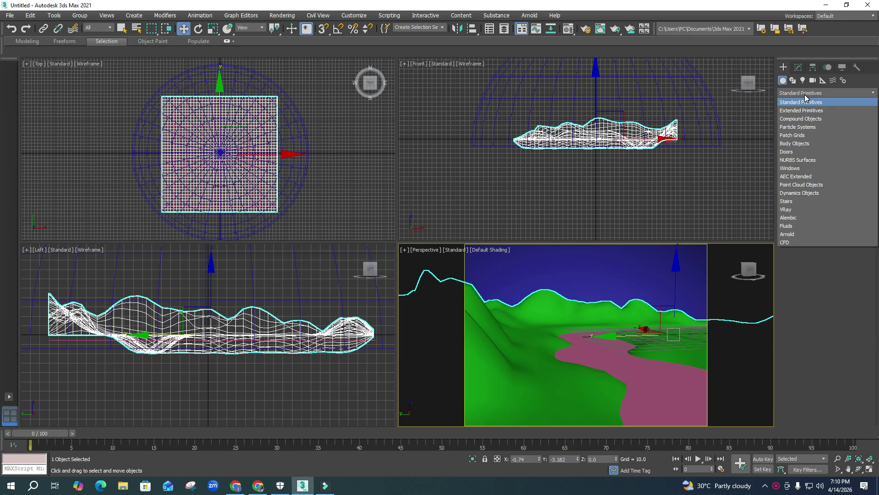
click(789, 178)
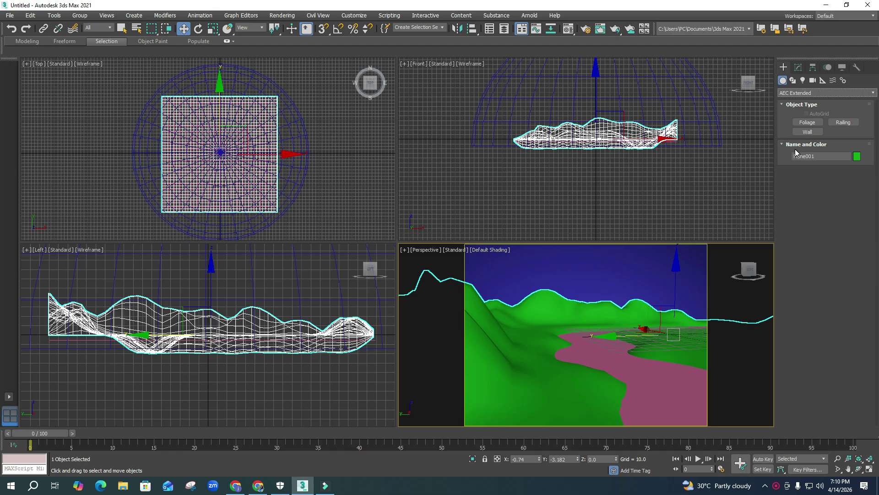
click(808, 122)
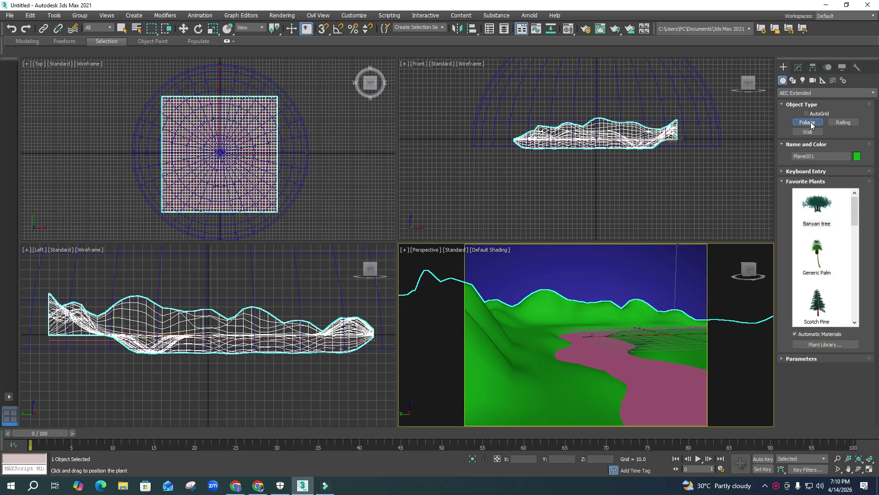
mouse_move(855, 212)
mouse_down()
mouse_move(859, 234)
mouse_move(864, 209)
mouse_up()
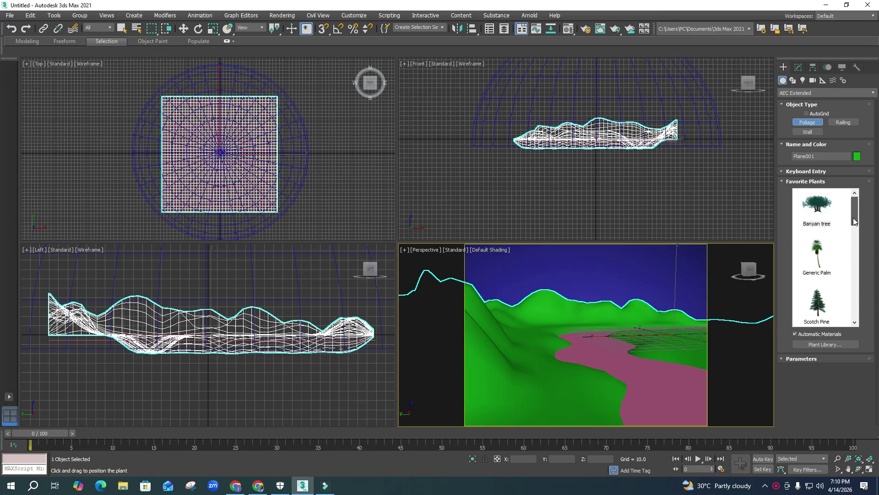
click(822, 265)
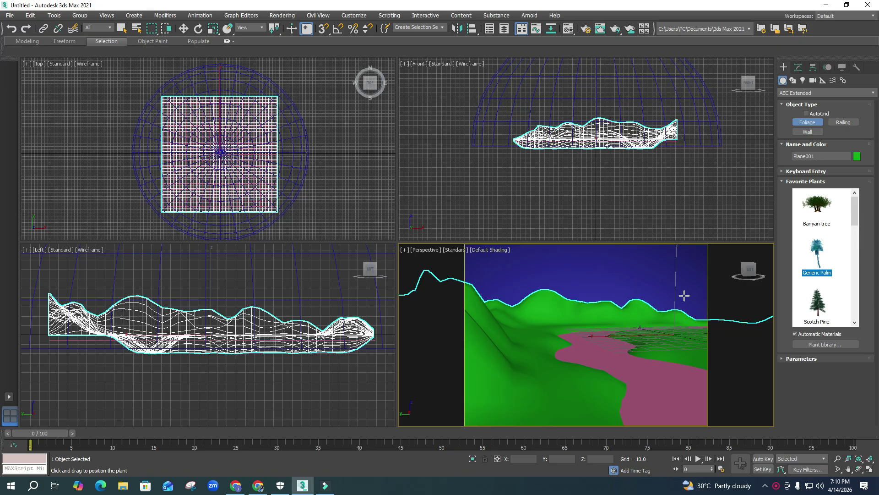
click(511, 317)
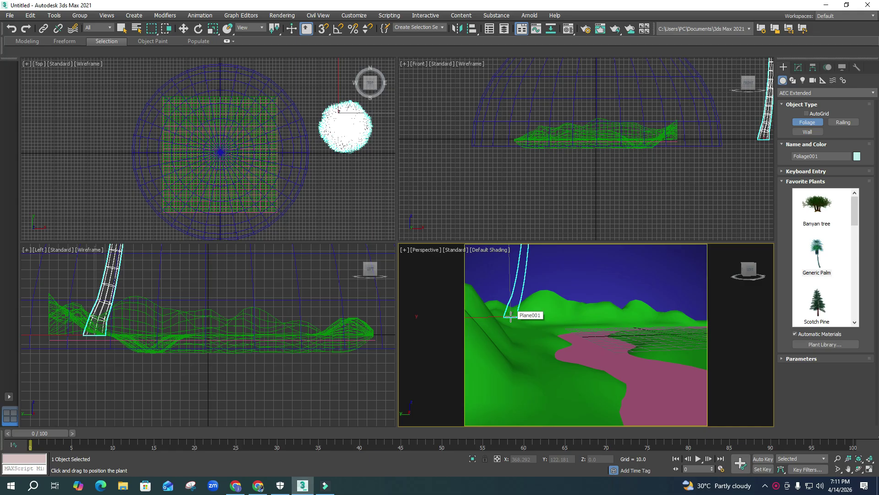
drag(510, 316, 512, 325)
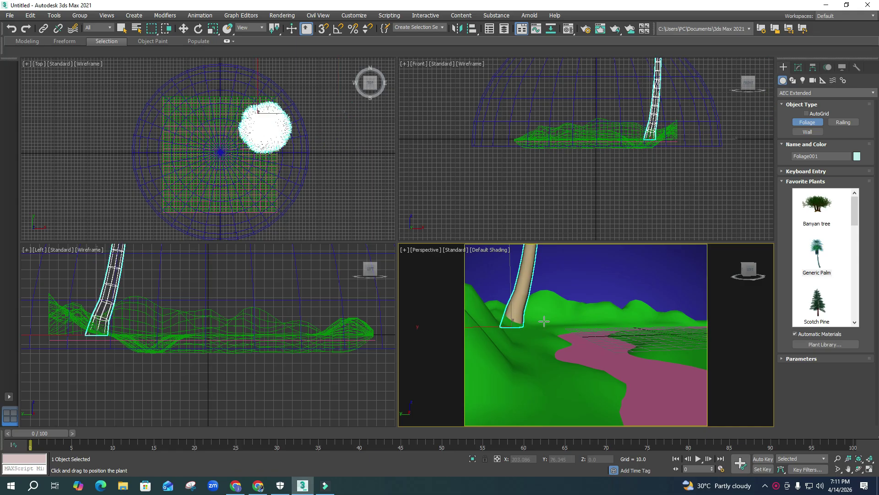
- Reduce the palm's height to about 77.5 so the whole tree fits in the framed perspective view
key(alt+w)
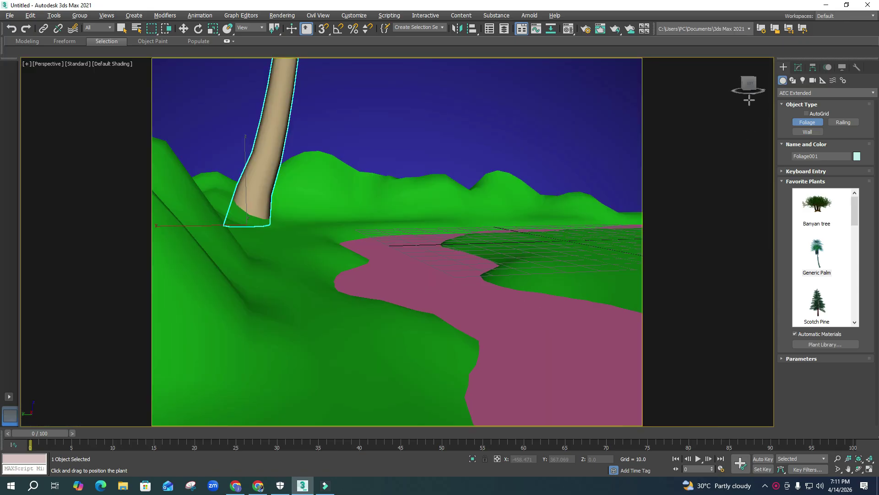
click(796, 69)
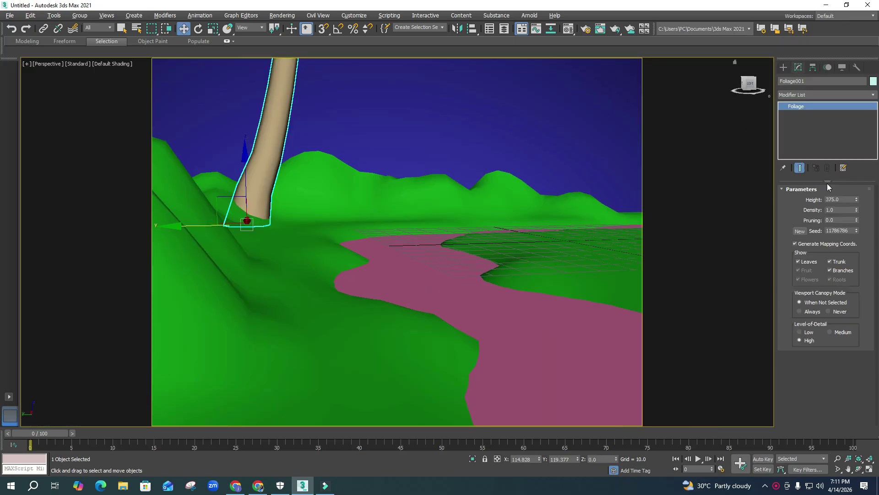
double_click(845, 200)
drag(857, 201, 855, 227)
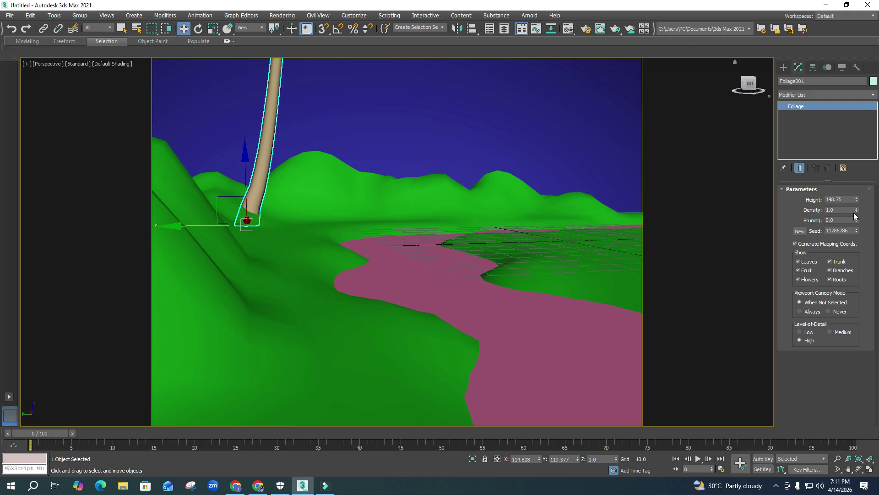
drag(856, 222, 855, 239)
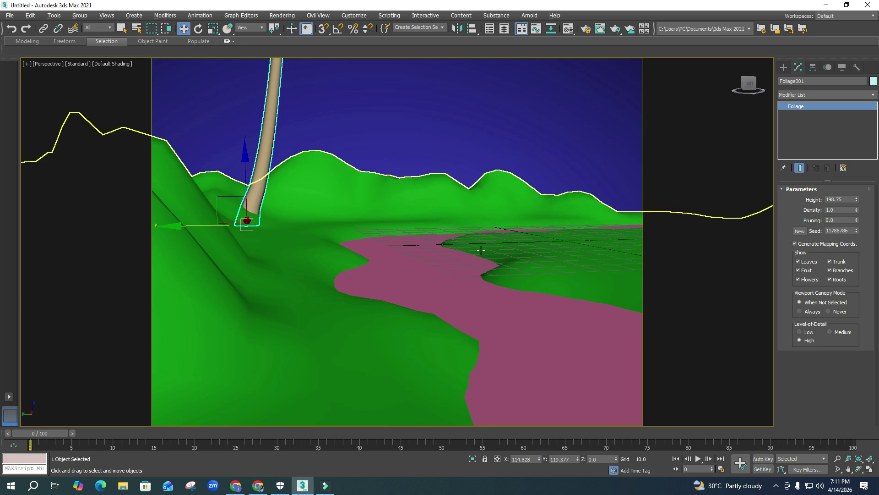
key(alt+w)
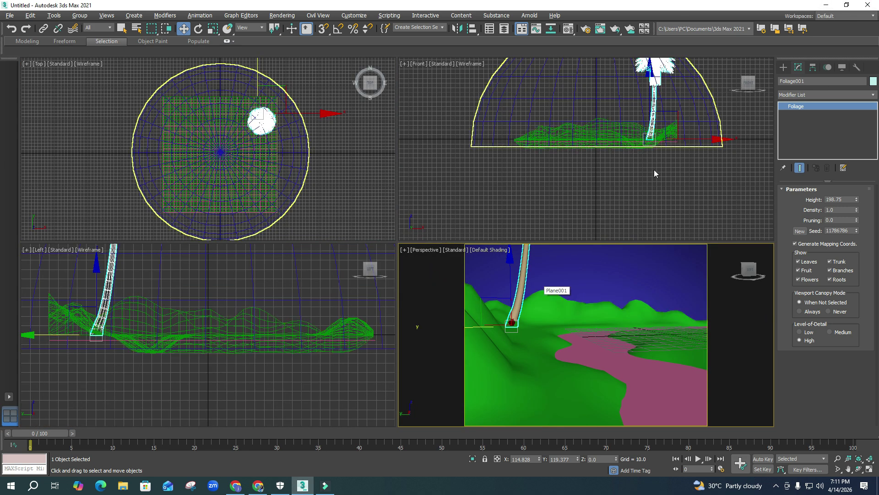
middle_drag(654, 169, 638, 197)
drag(856, 203, 854, 227)
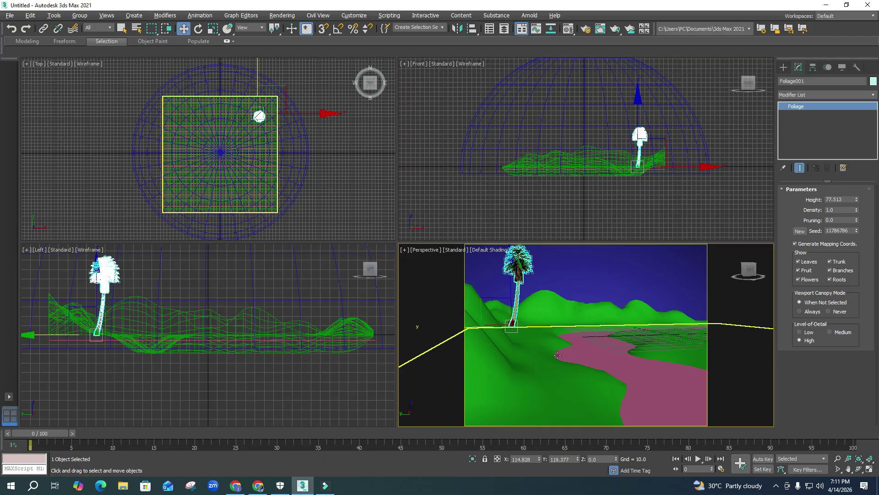
key(alt+w)
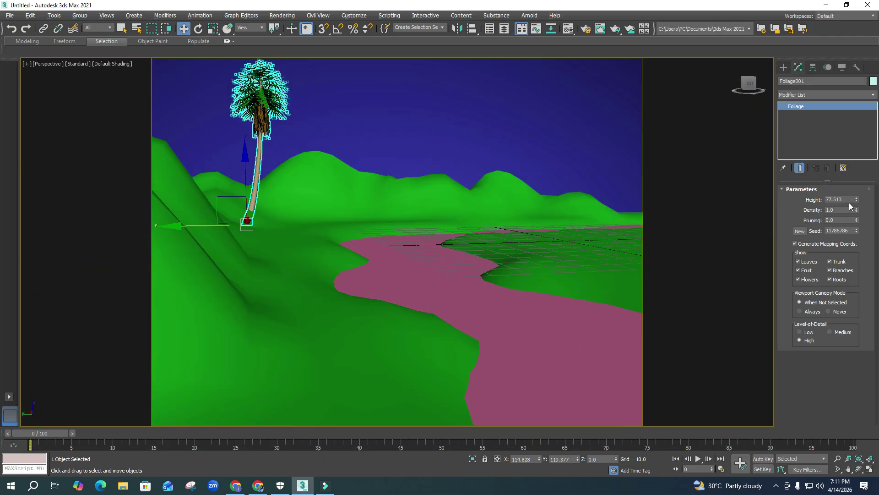
- Set the palm's density to 0 and generate new random seeds until the trunk curves gently, using seed 3383991
drag(857, 211, 856, 190)
drag(850, 232, 853, 186)
click(800, 232)
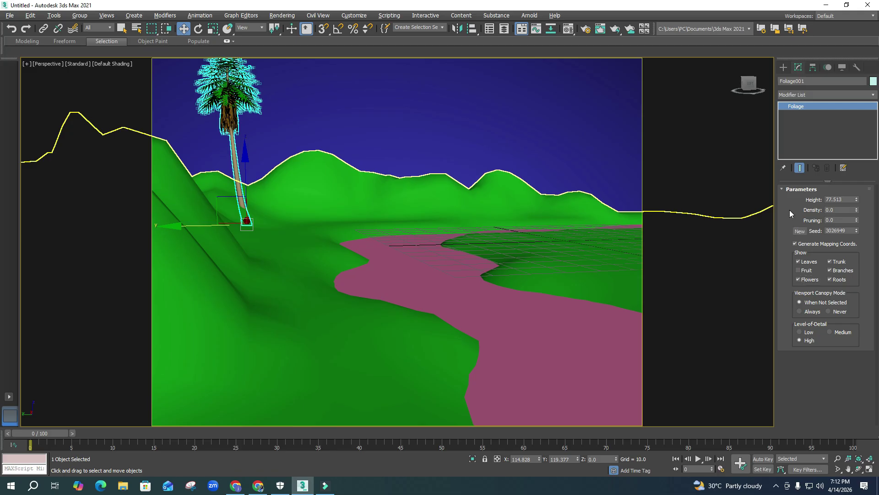
click(799, 231)
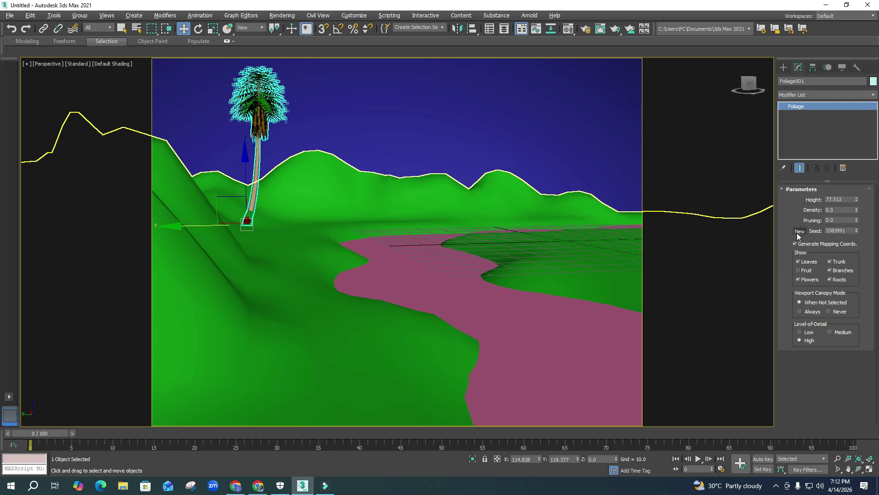
- Set the palm's height to about 86 and move it slightly toward negative X and positive Y on the terrain
drag(857, 200, 855, 194)
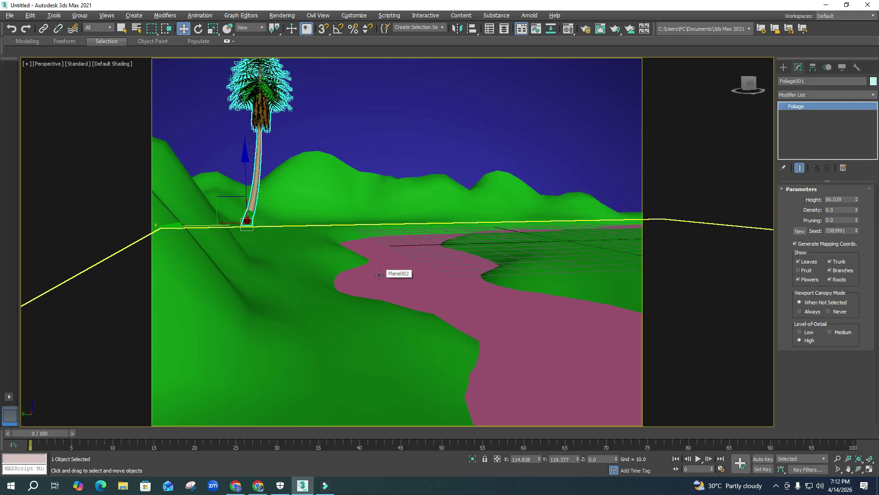
key(alt+w)
click(372, 202)
click(522, 263)
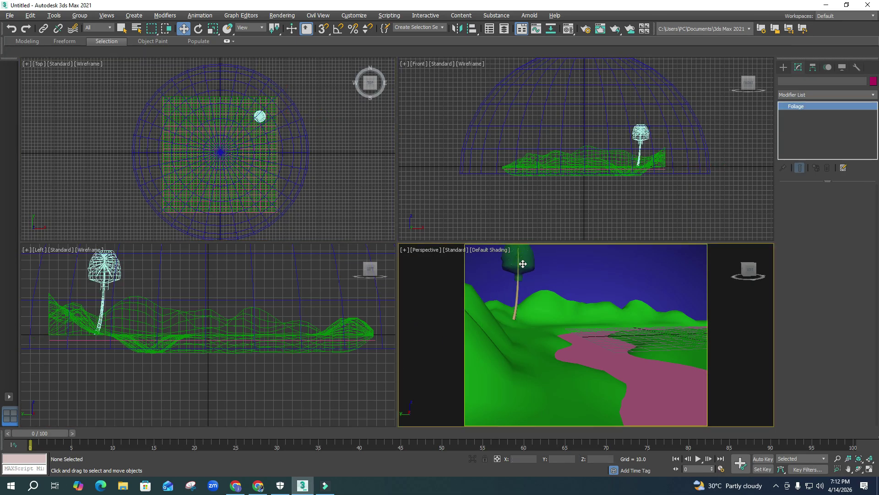
right_click(319, 179)
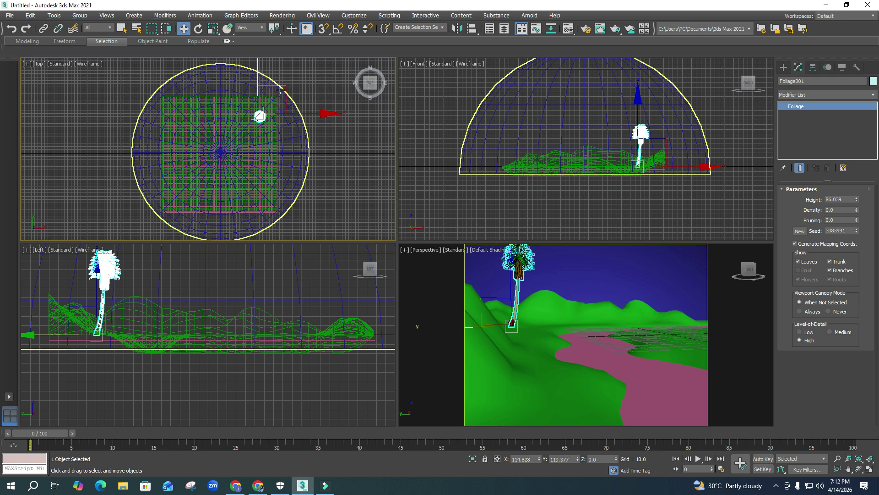
drag(281, 85, 273, 74)
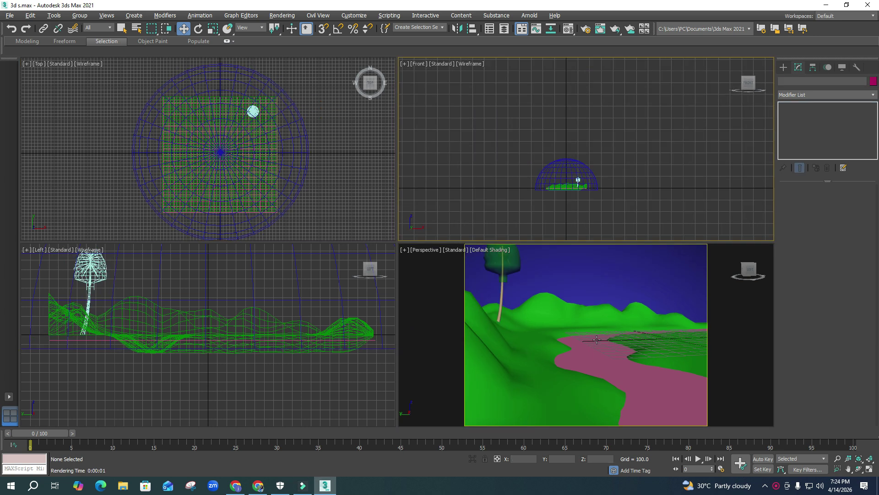
- With the water plane selected, copy Solid Glass over the first material sample slot and change its type to Standard (Legacy)
right_click(597, 340)
key(alt+w)
click(492, 345)
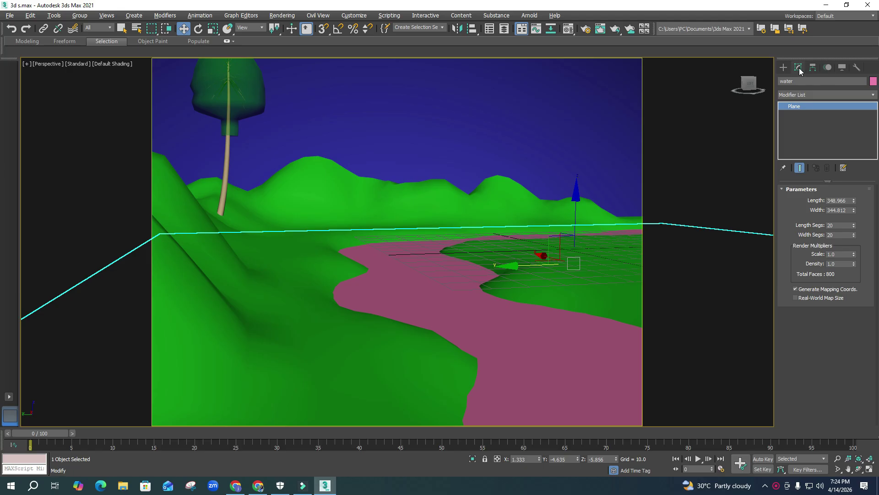
key(m)
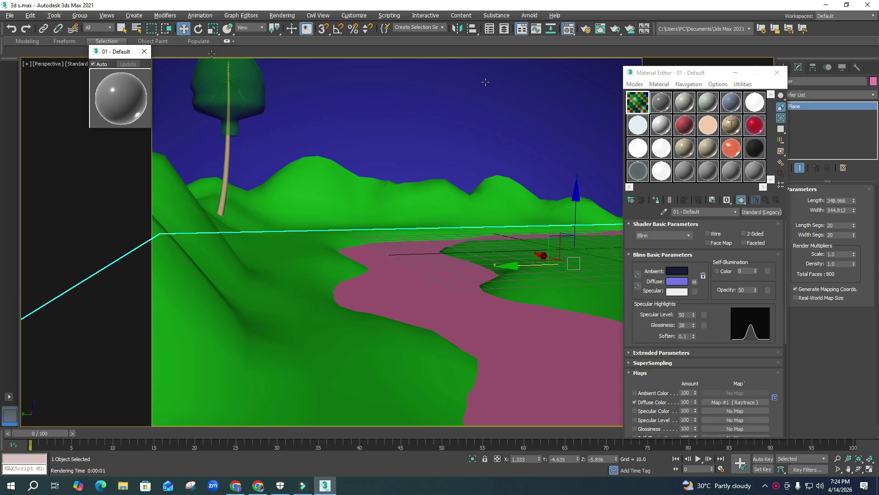
click(145, 51)
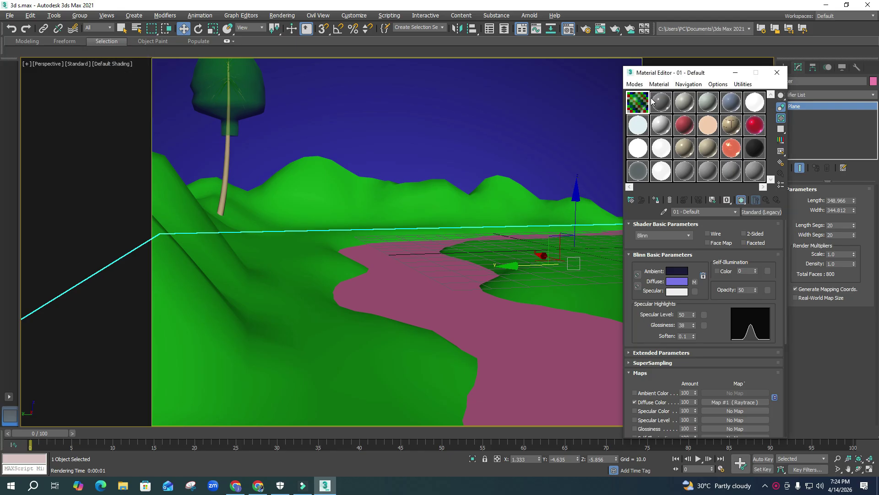
drag(641, 131, 640, 106)
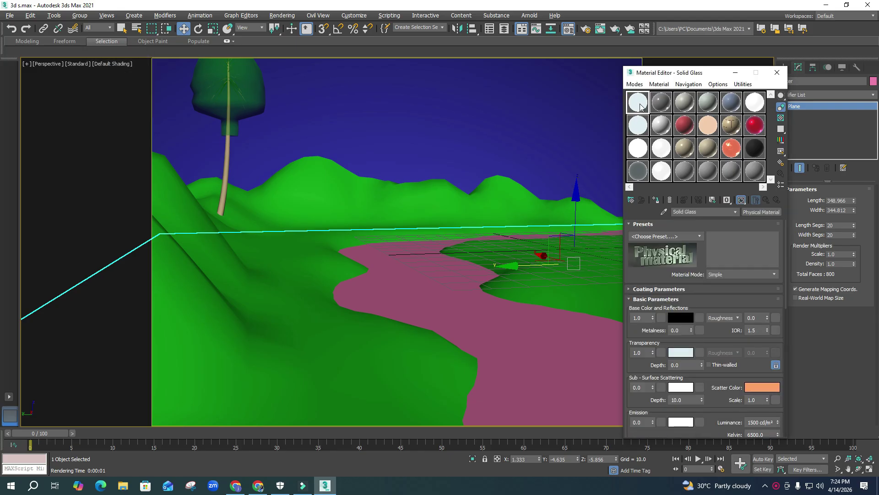
click(752, 213)
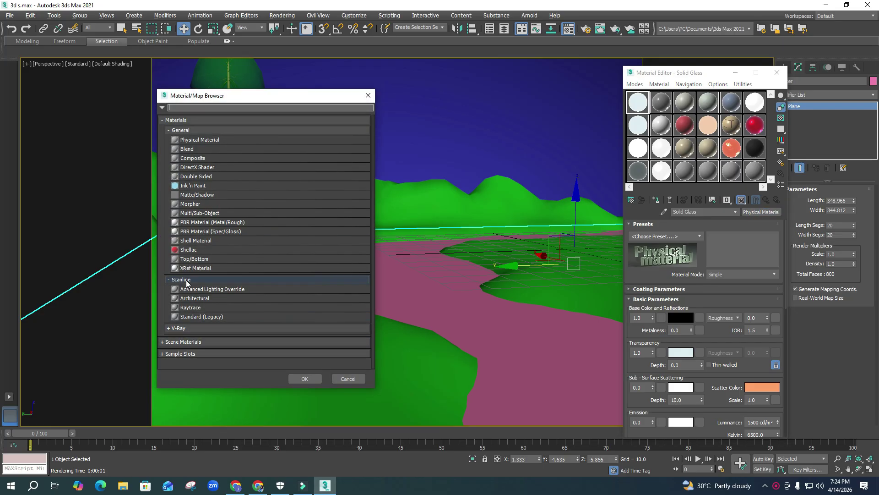
double_click(205, 317)
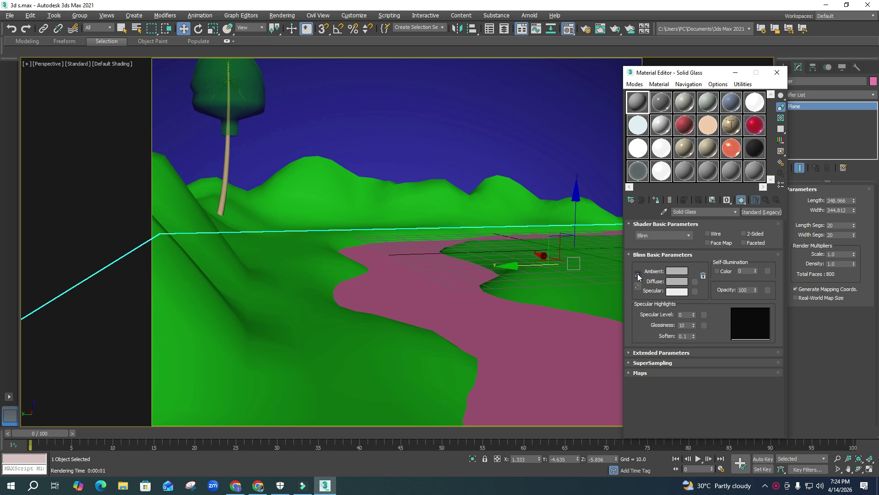
- Set the Solid Glass material's ambient colour to a medium blue
click(682, 274)
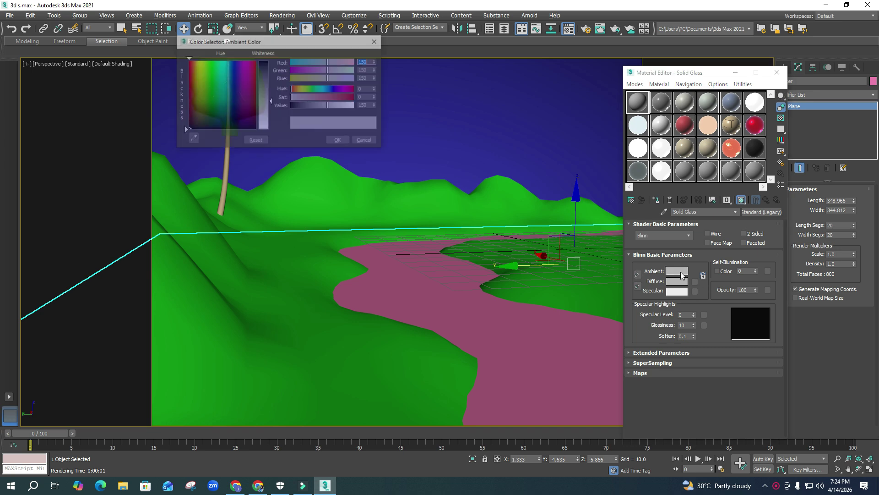
click(329, 88)
click(333, 97)
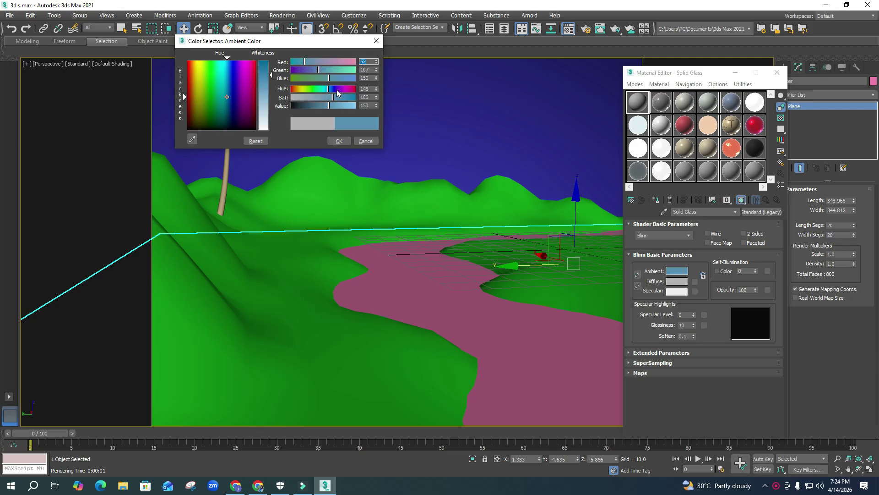
click(347, 78)
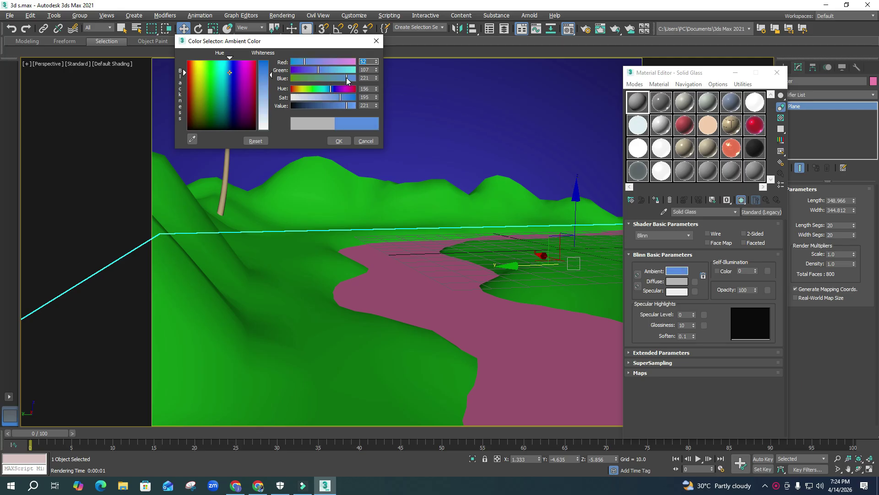
click(321, 106)
click(338, 141)
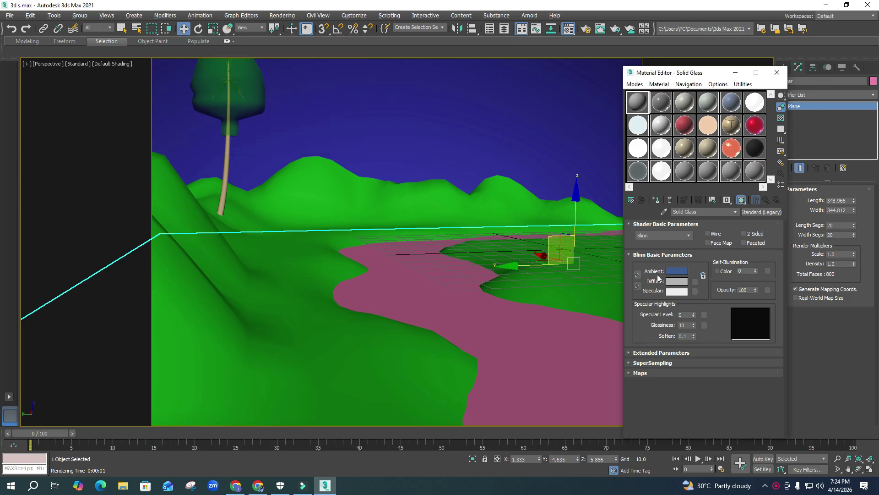
- Set the diffuse colour to blue with RGB 26, 71, 150, and the highlights to specular level 81 and glossiness 34
click(677, 281)
click(335, 88)
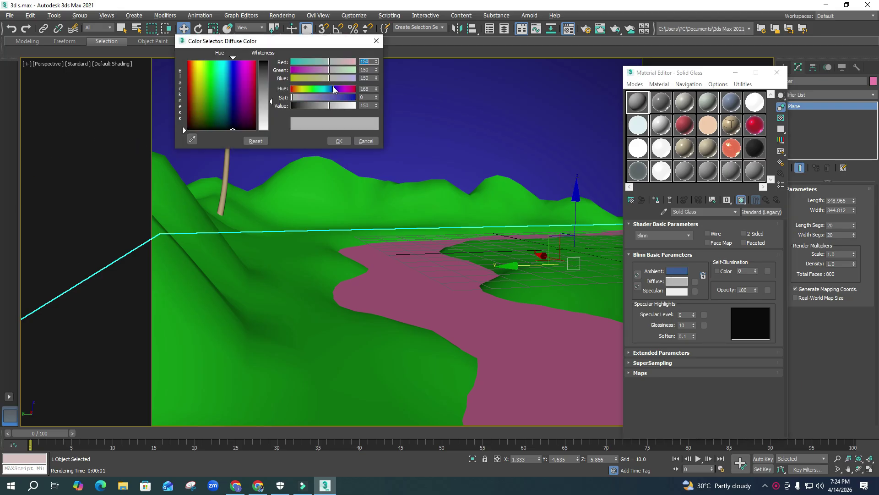
click(344, 98)
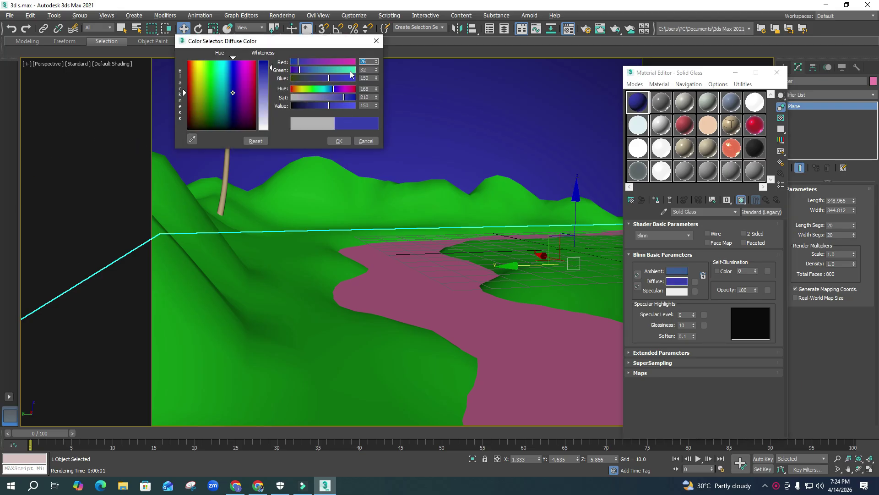
click(315, 69)
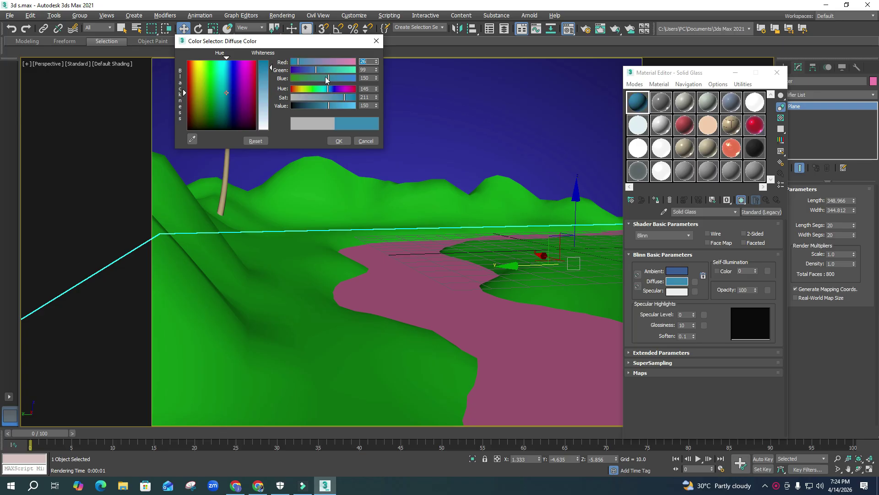
click(309, 70)
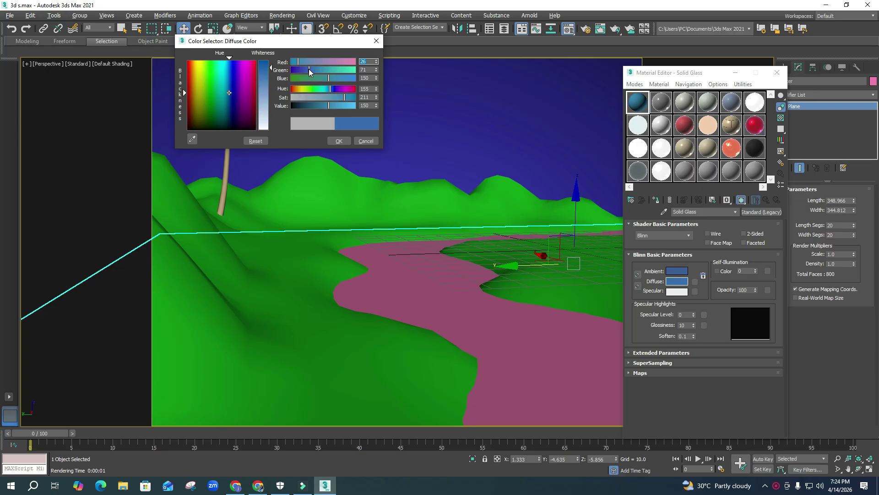
click(341, 140)
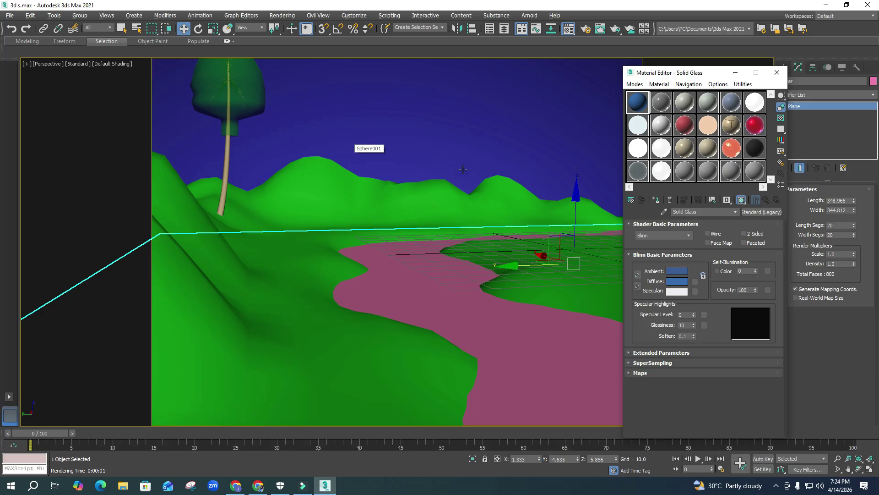
drag(693, 315, 693, 276)
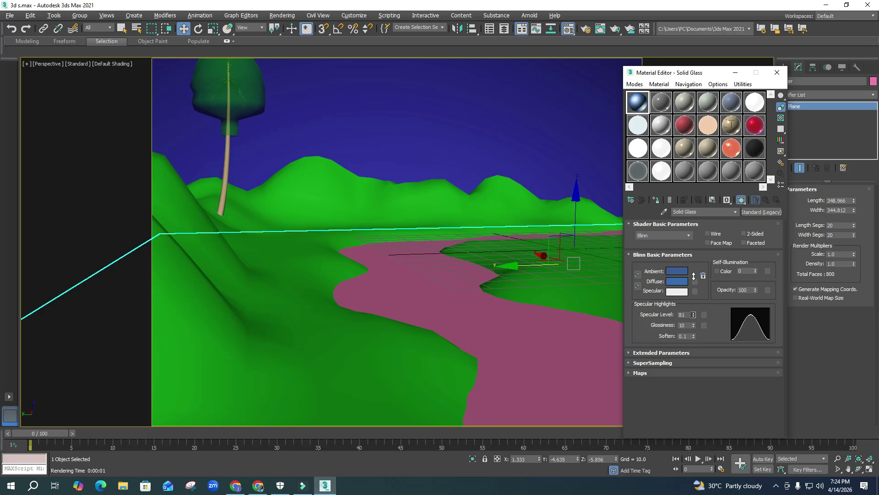
drag(694, 324, 695, 313)
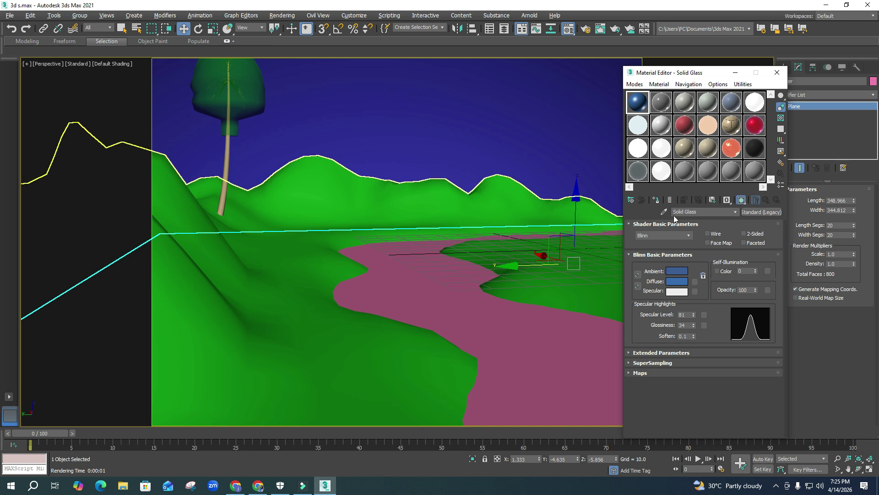
- Try an OSL Noise map with its default parameters in the water material's Bump slot
click(640, 373)
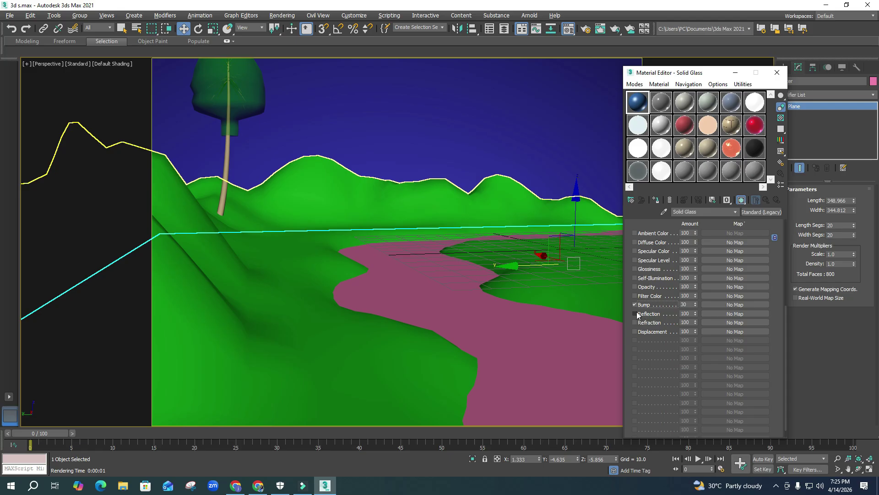
click(710, 304)
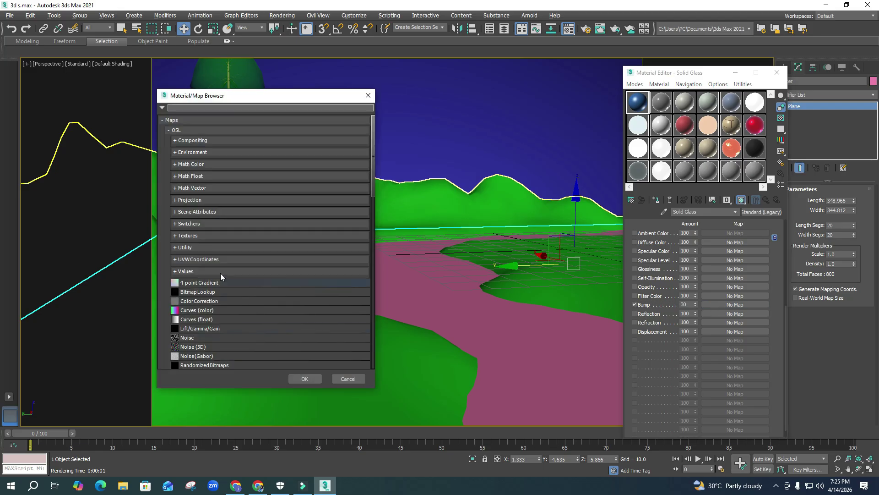
double_click(187, 337)
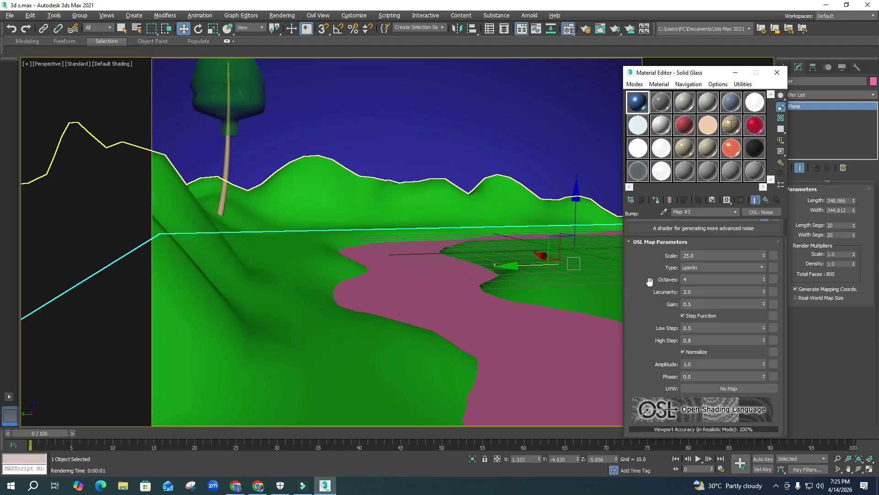
click(766, 201)
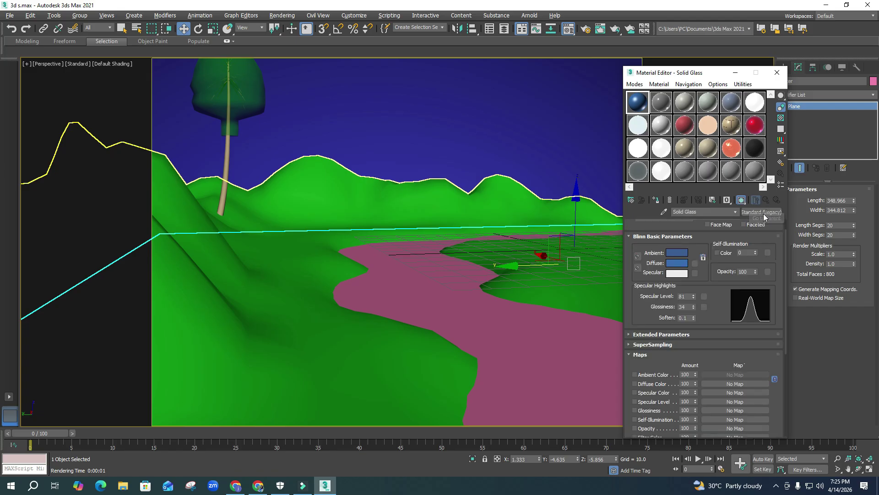
scroll(650, 414, down, 2)
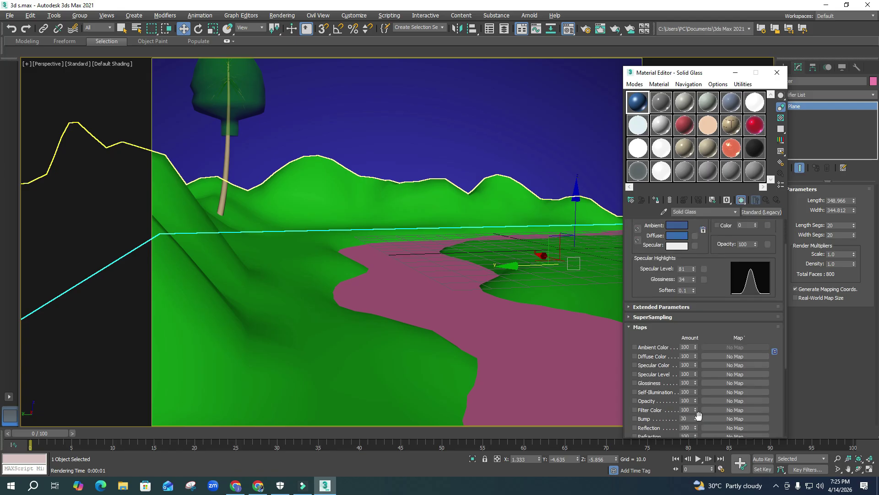
click(722, 417)
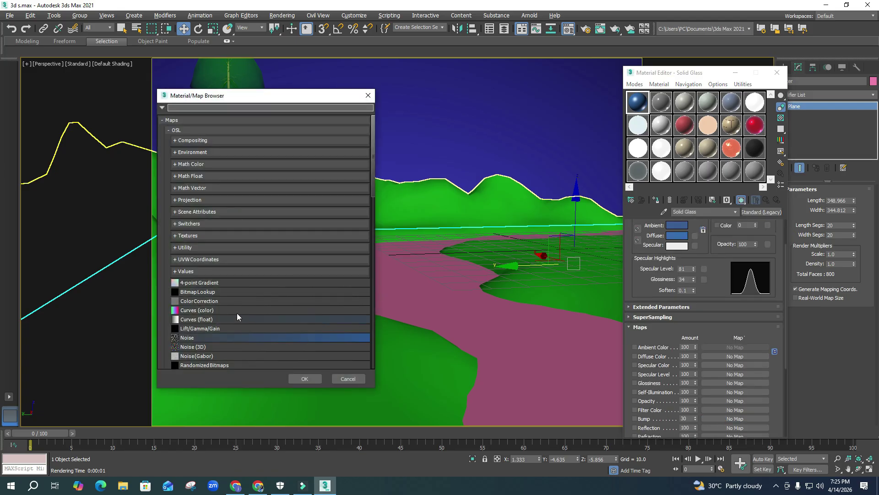
scroll(196, 336, down, 3)
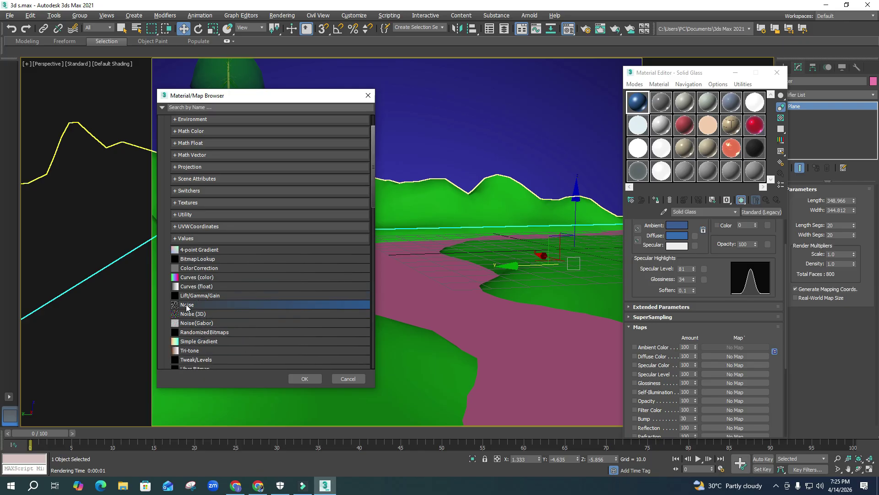
double_click(186, 304)
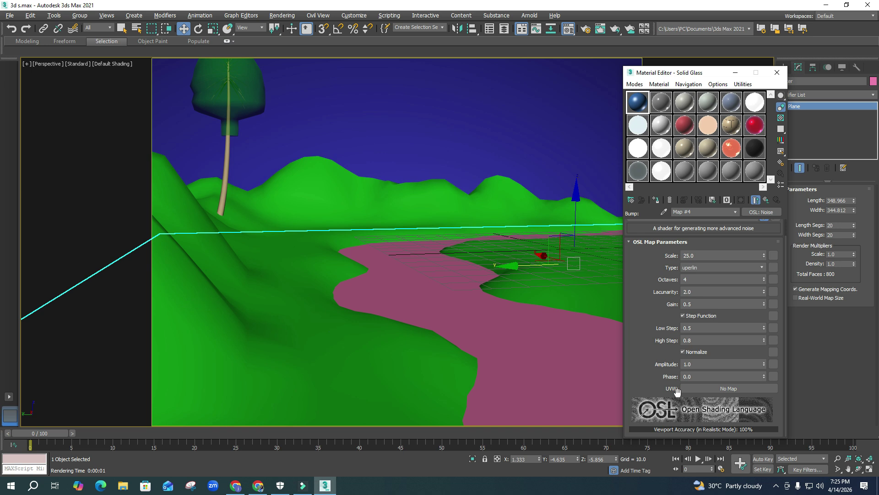
click(766, 202)
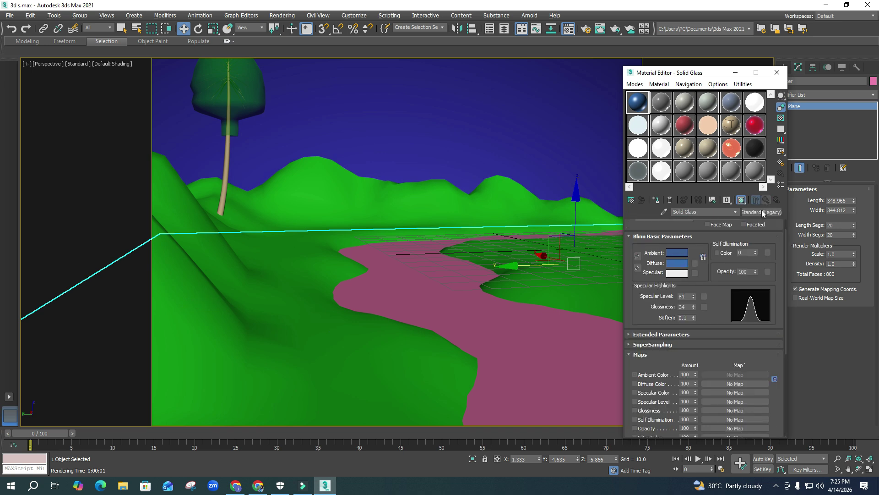
- Clear the OSL Noise map from the Bump slot
scroll(697, 334, down, 1)
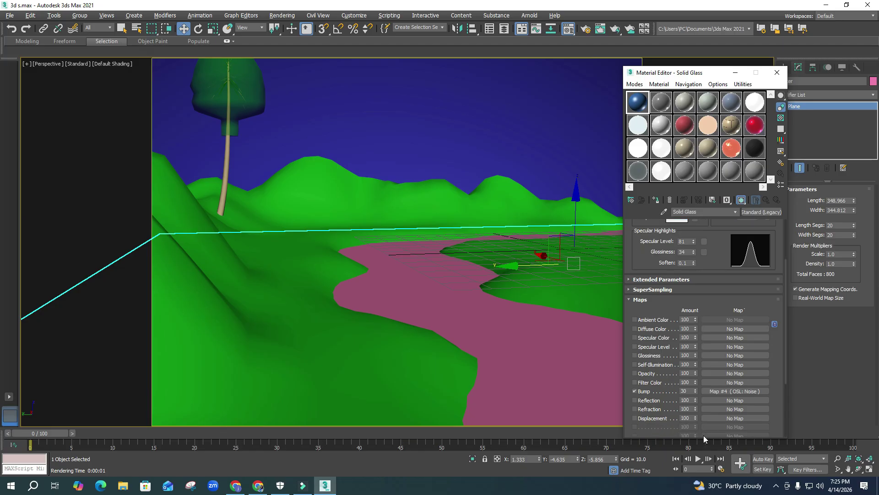
click(713, 393)
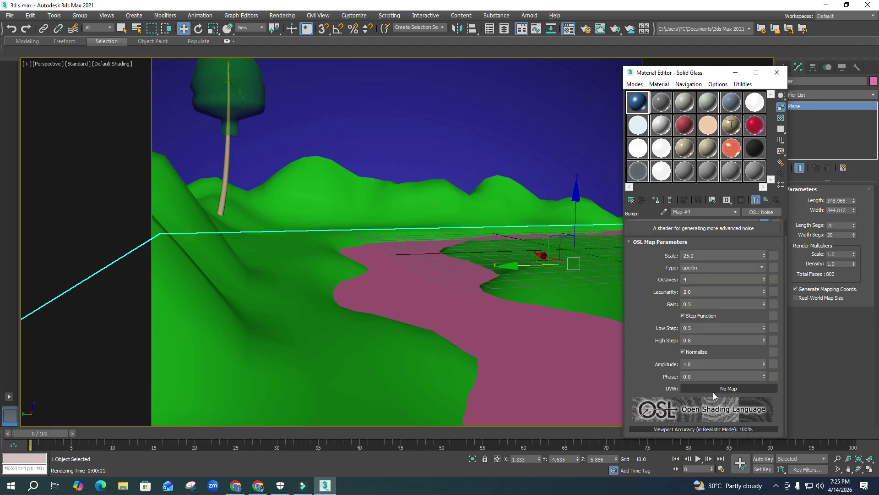
right_click(773, 216)
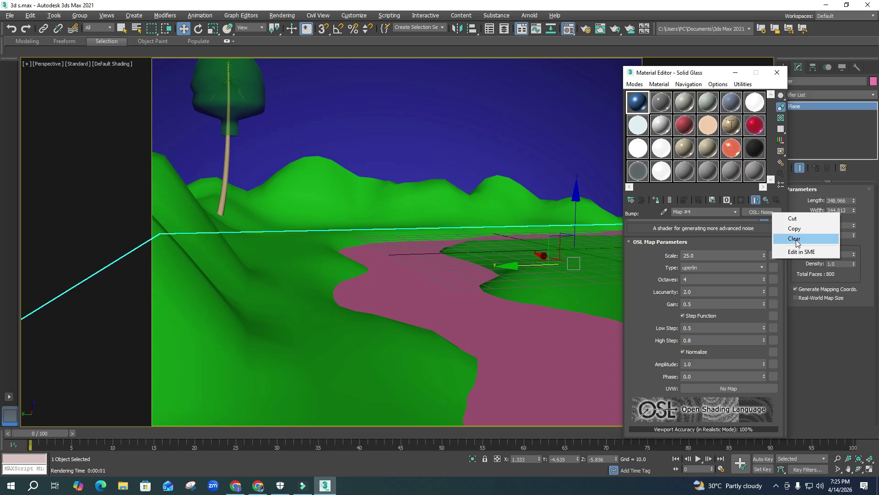
click(797, 242)
- Enable reflection with a Raytrace map on the water material and turn on the sample slot's checkered background
drag(634, 313, 640, 218)
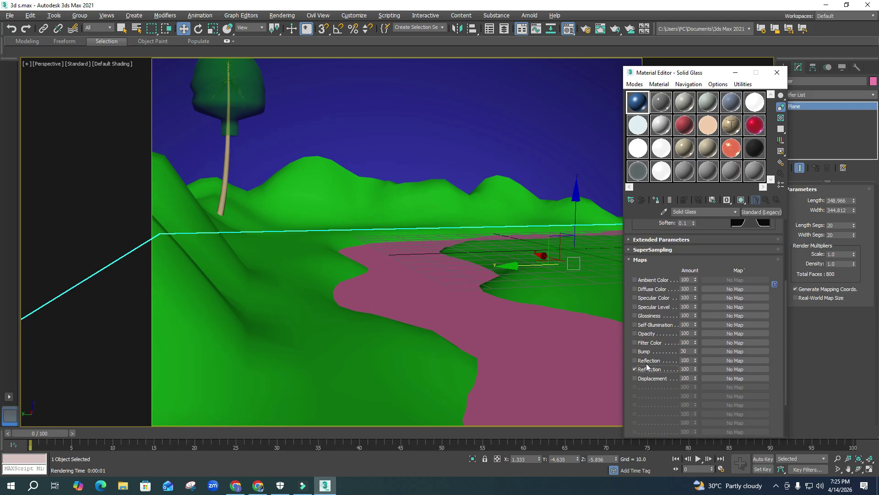
click(708, 360)
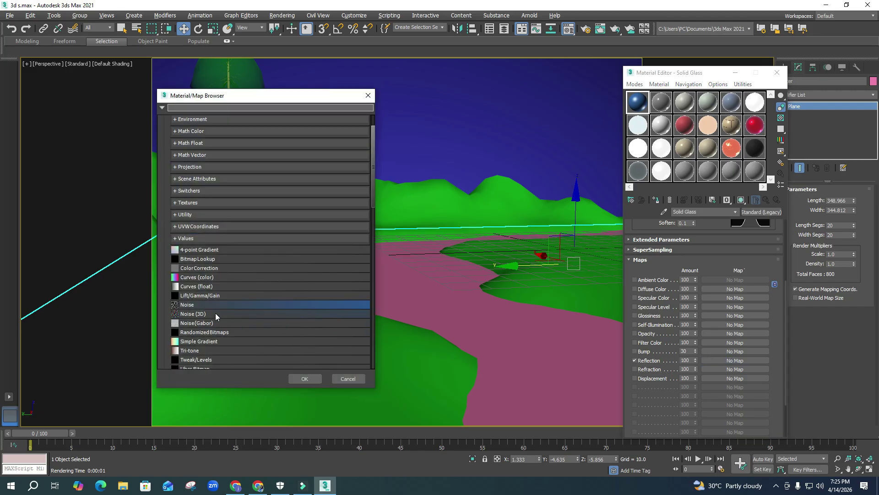
scroll(216, 316, down, 1)
scroll(216, 315, down, 1)
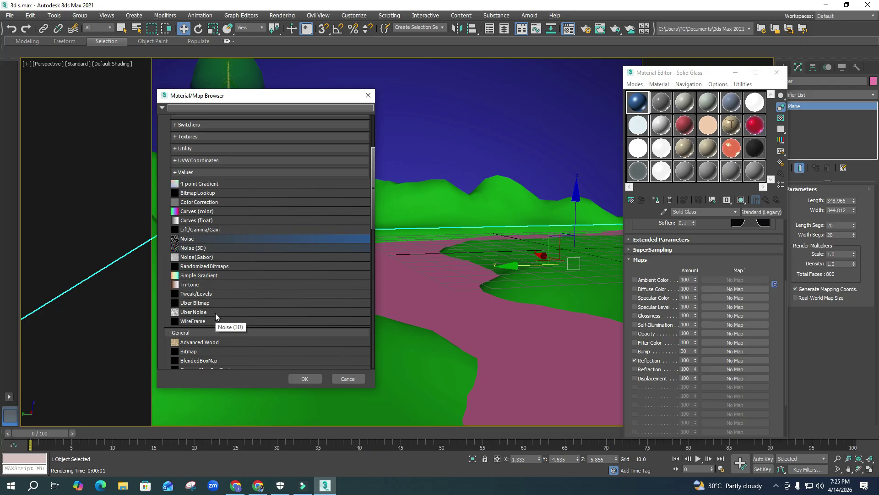
scroll(238, 336, down, 1)
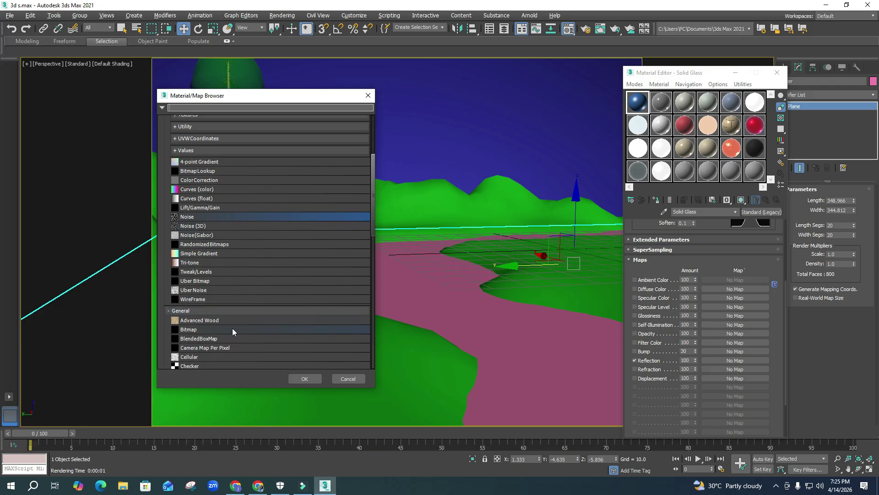
scroll(233, 328, down, 3)
scroll(232, 328, down, 1)
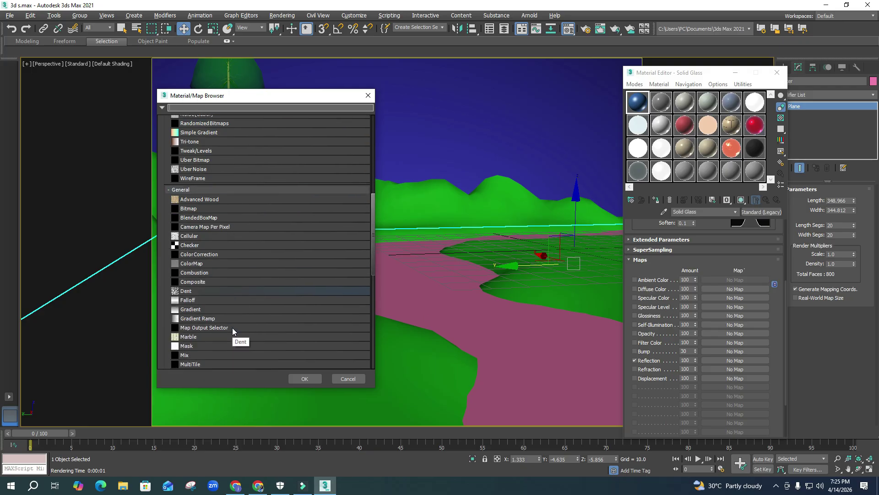
scroll(232, 326, down, 1)
scroll(233, 326, down, 3)
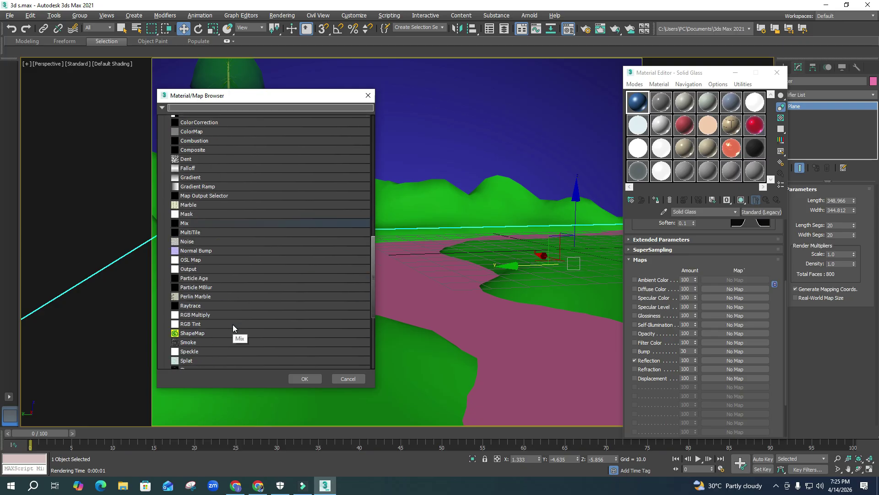
double_click(193, 308)
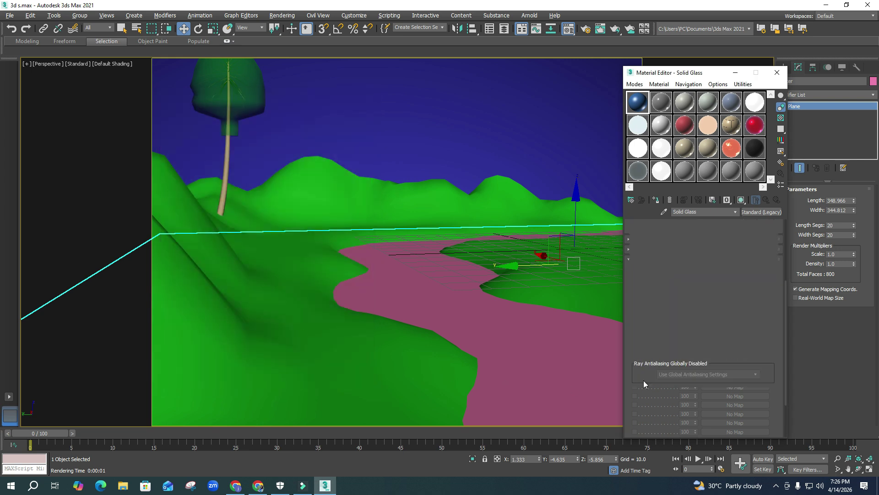
click(781, 118)
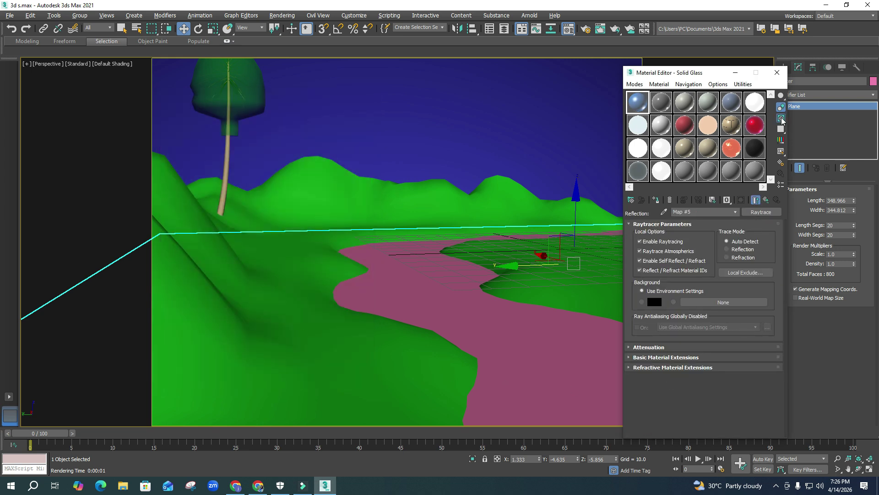
click(766, 199)
- Assign the general Noise map to the water material's Bump slot and set its noise type to Fractal
drag(711, 379, 748, 227)
click(735, 316)
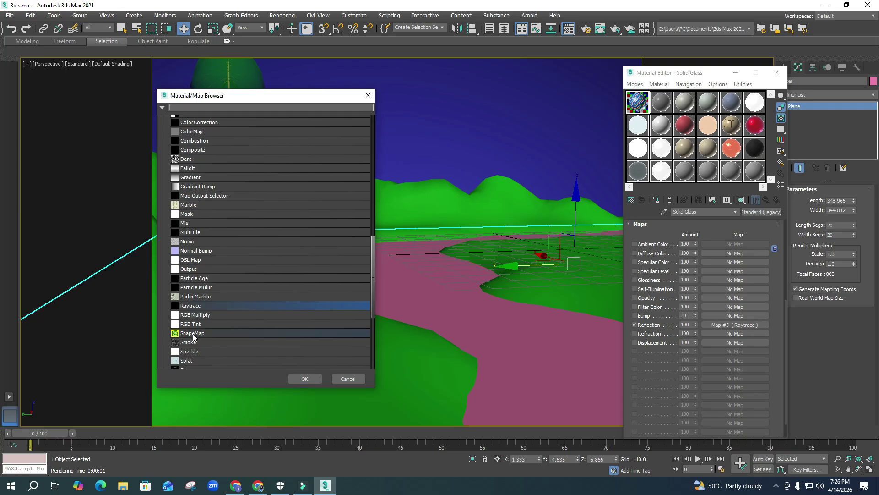
scroll(193, 338, down, 1)
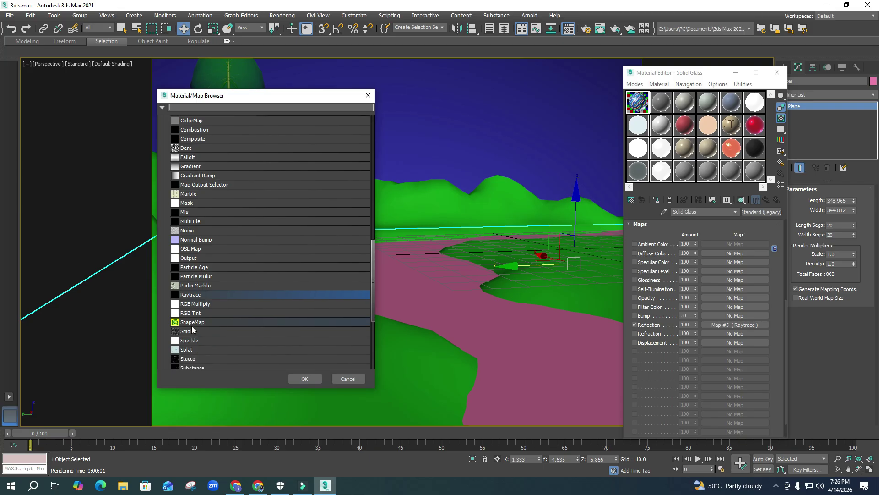
double_click(187, 231)
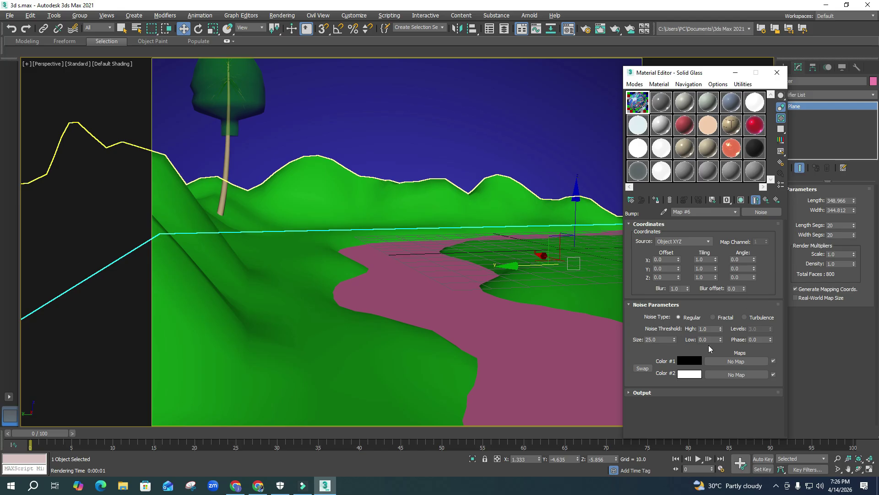
click(717, 317)
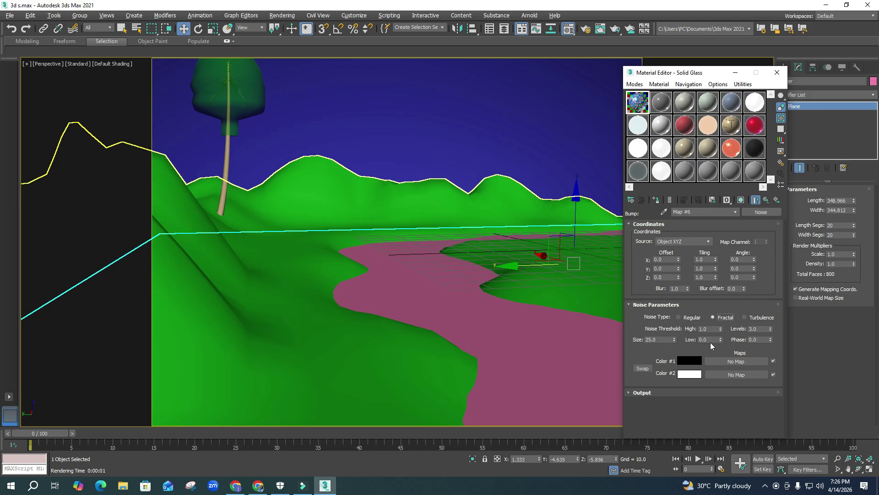
- Apply the Solid Glass material to the water plane and render the perspective view
click(637, 105)
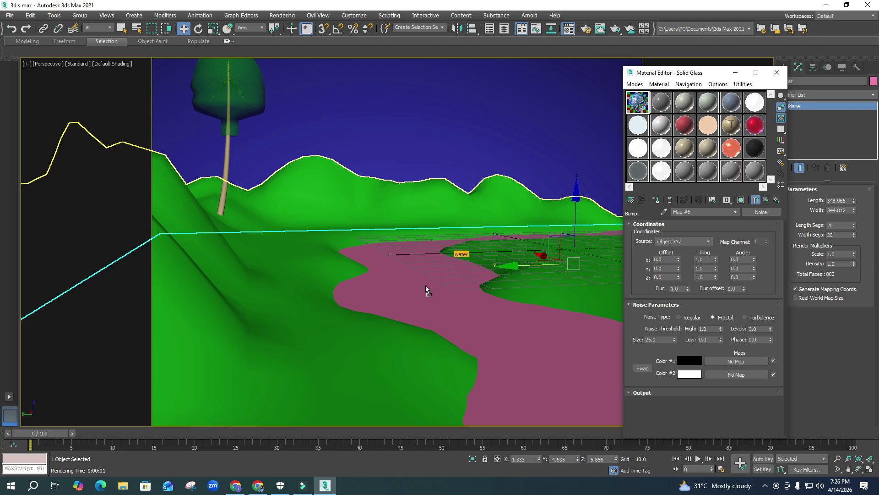
drag(425, 285, 425, 285)
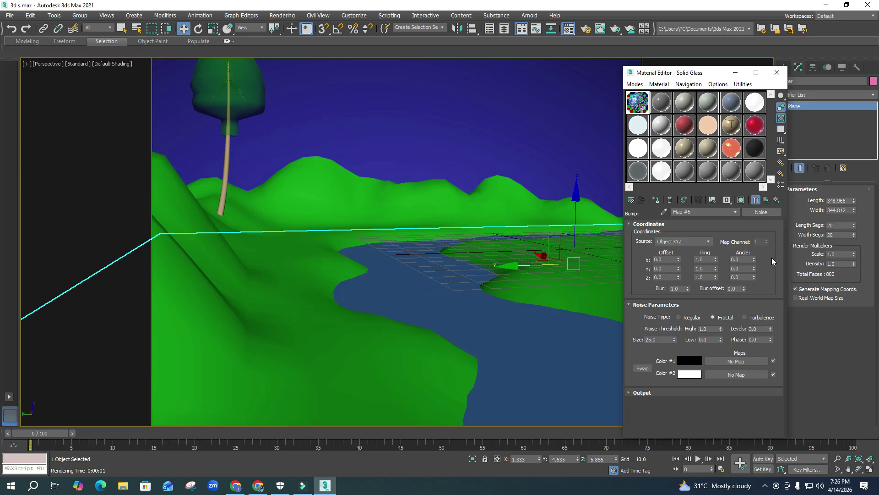
key(shift+q)
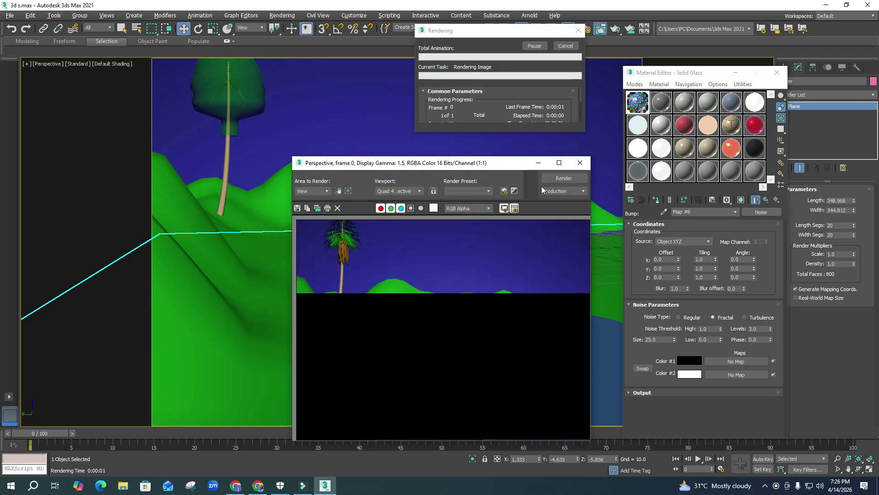
click(580, 168)
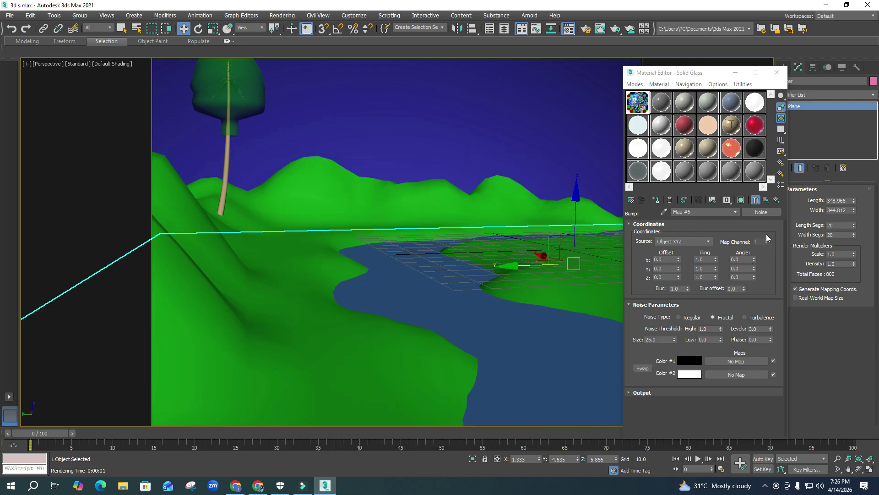
- Set the water material's opacity to 50 and its specular color to pure white
click(766, 200)
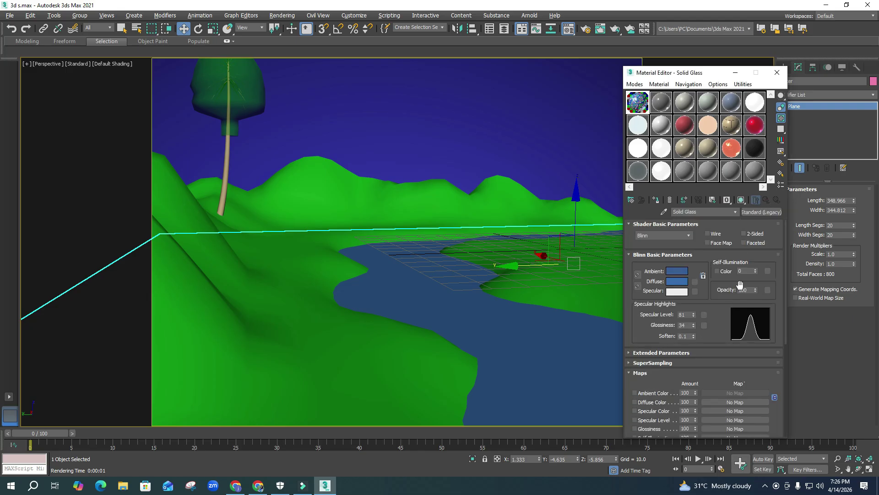
click(752, 290)
text(50)
key(Return)
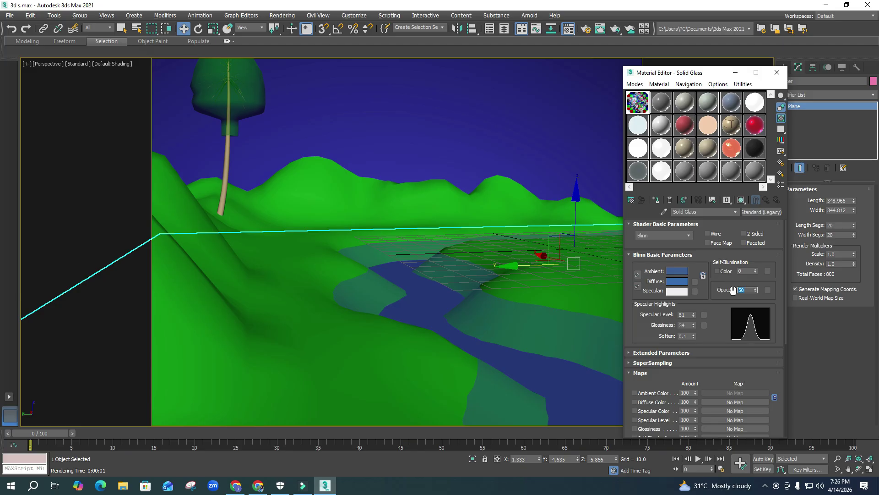
click(677, 291)
drag(353, 105, 357, 105)
click(340, 141)
- Set the water material's Reflection map amount to 50 and close the material editor
drag(727, 351, 729, 264)
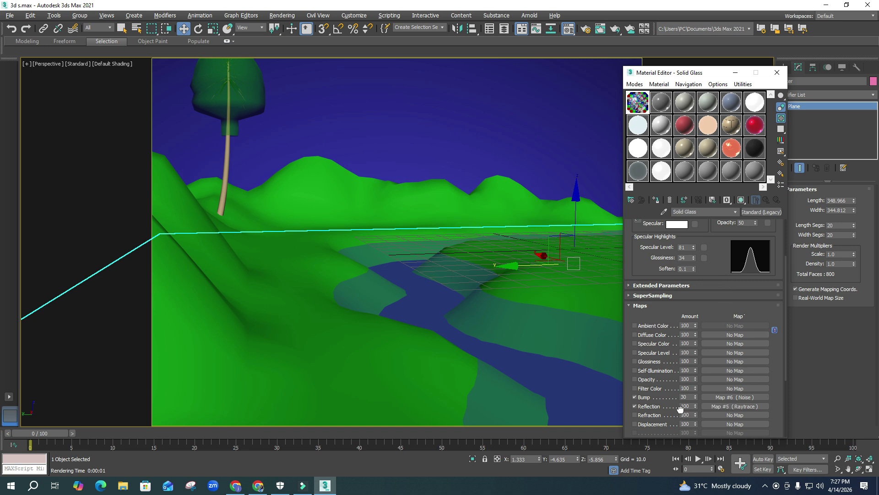
scroll(680, 415, down, 2)
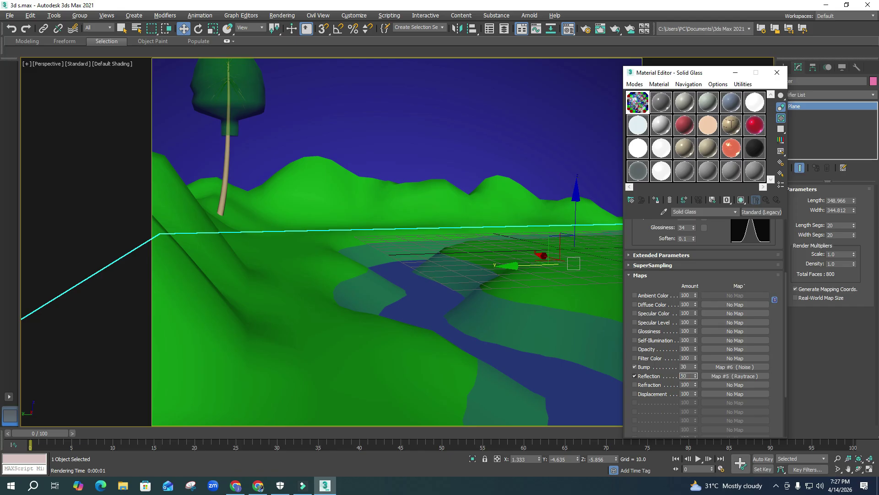
key(Return)
click(777, 73)
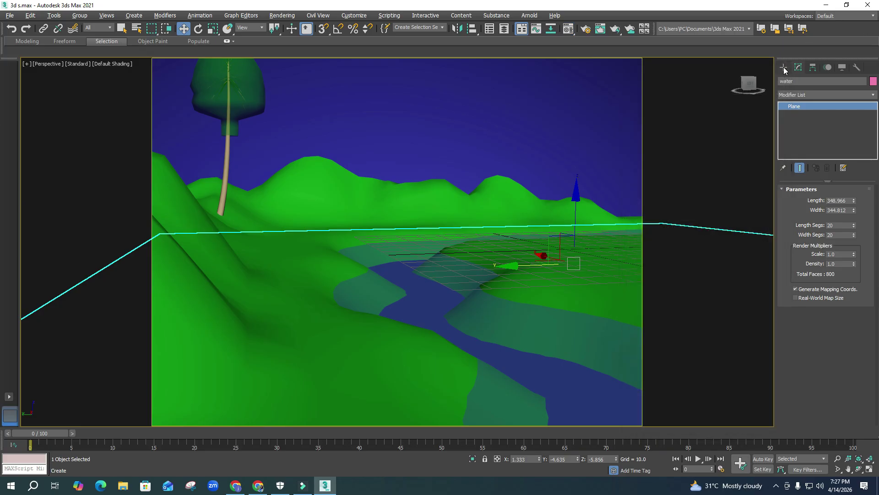
- Create a standard Omni light at about X 5, Y 146, near the terrain's far edge in the top view
click(784, 68)
click(804, 80)
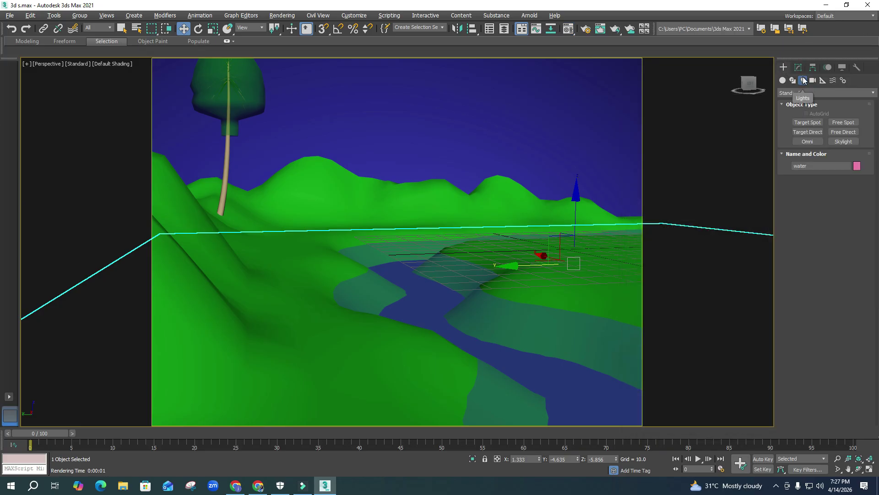
key(alt+w)
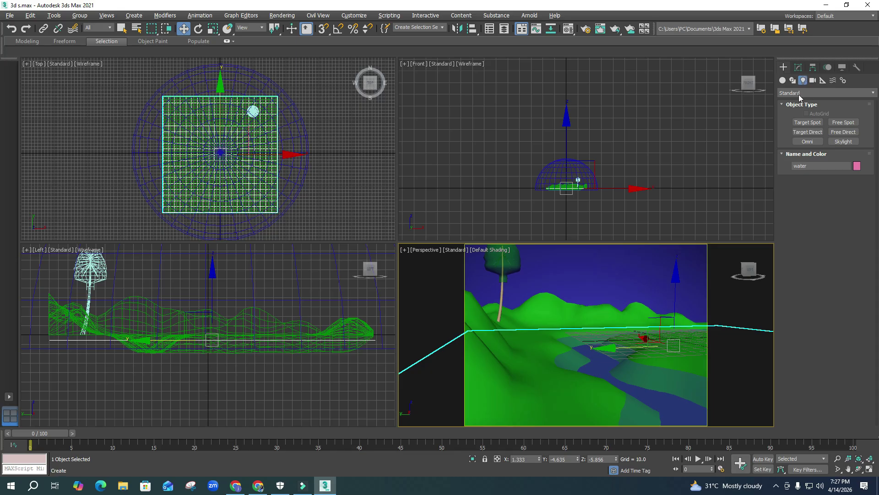
click(591, 220)
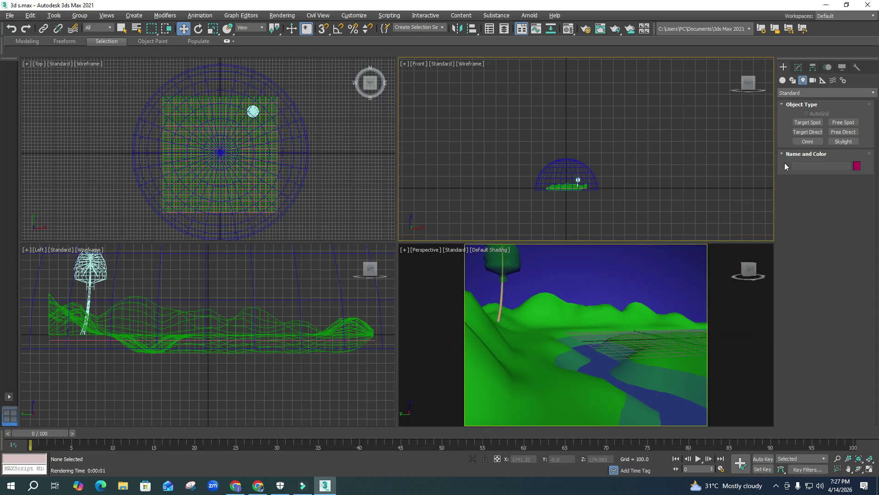
click(806, 142)
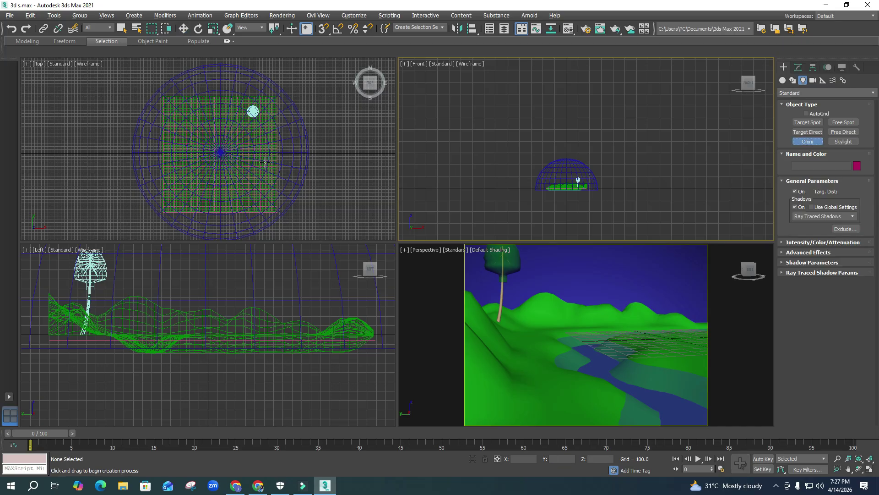
click(222, 105)
right_click(614, 277)
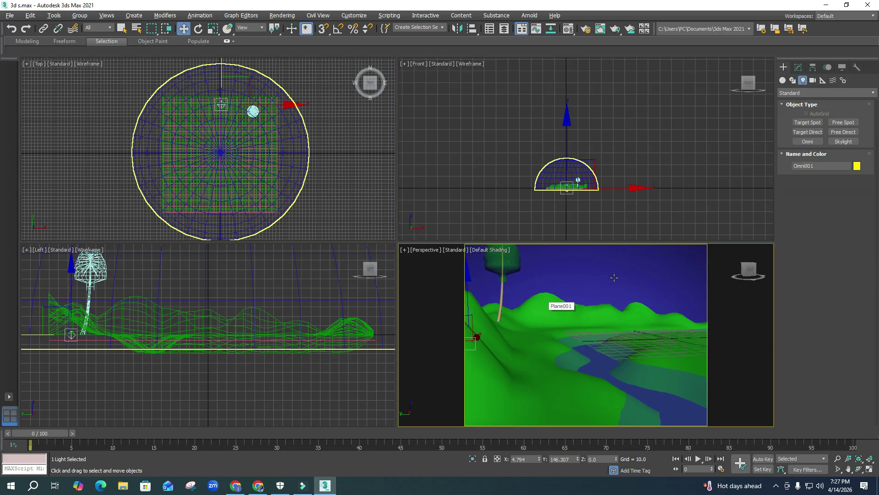
- Raise the Omni light to a height of about 48 and move it inward to about X -4, Y 59
right_click(573, 168)
drag(567, 142, 567, 135)
right_click(566, 289)
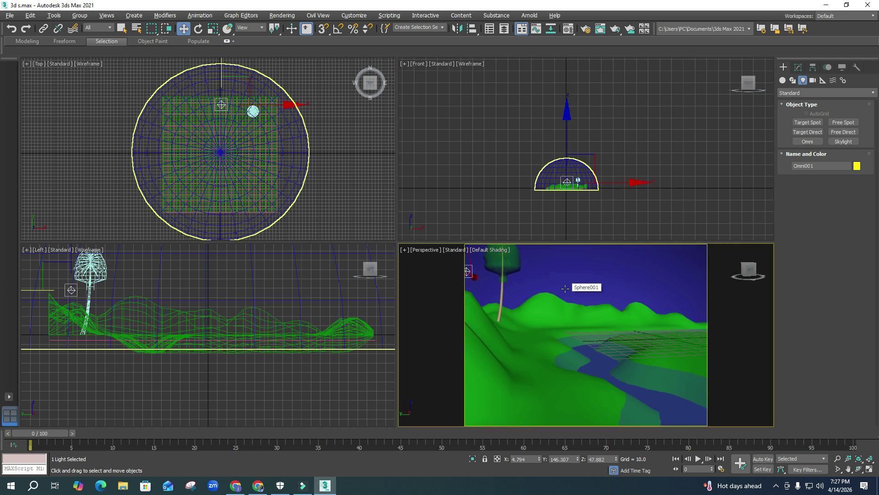
right_click(318, 180)
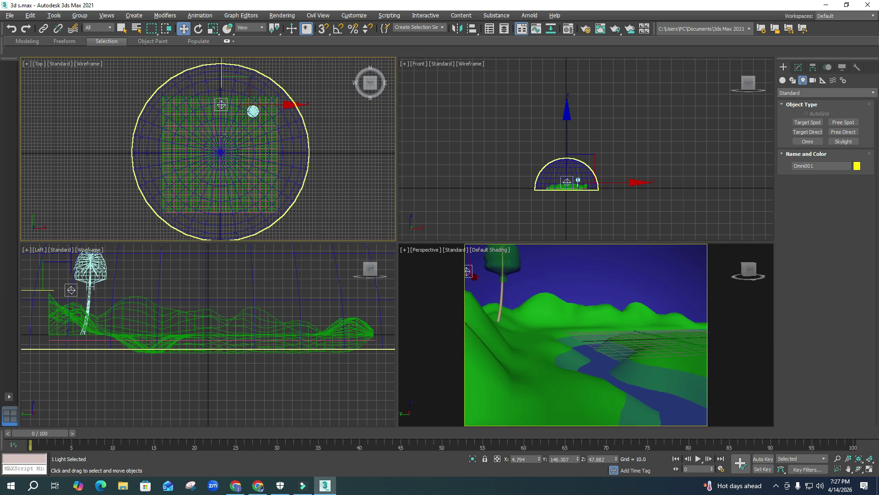
drag(221, 75, 221, 83)
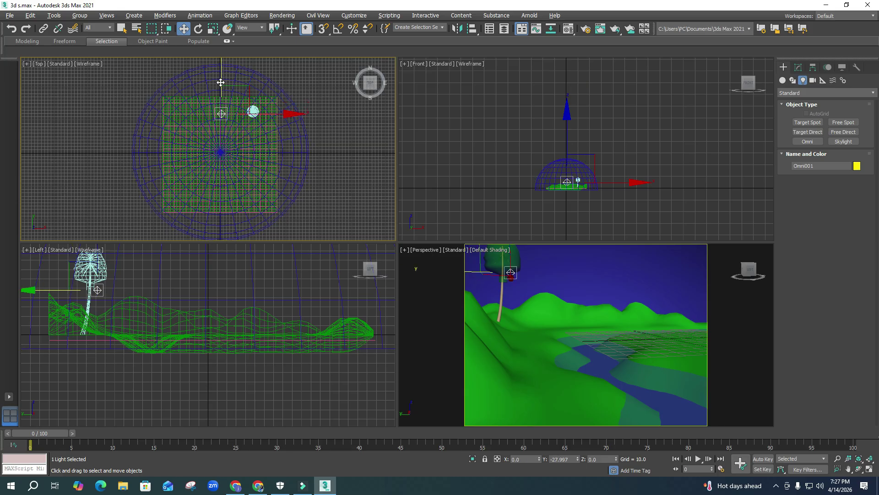
mouse_move(276, 115)
mouse_down()
mouse_move(282, 122)
mouse_move(259, 126)
mouse_move(270, 130)
mouse_up()
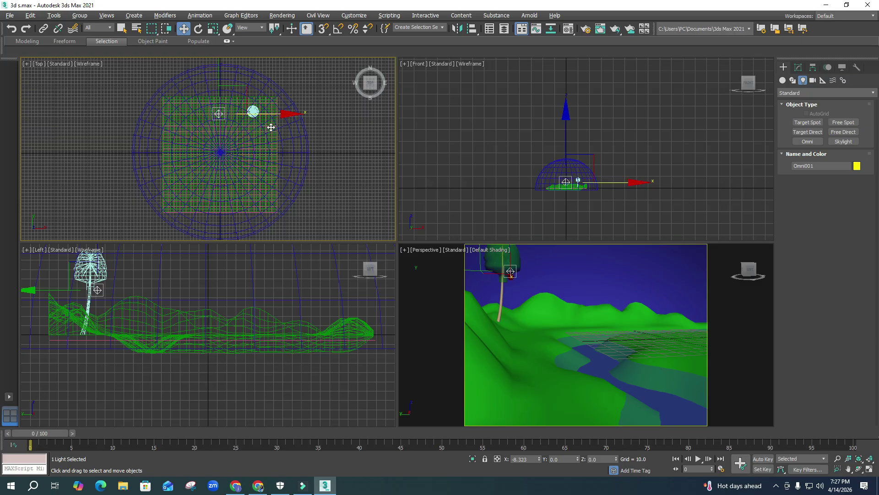
drag(219, 81, 219, 99)
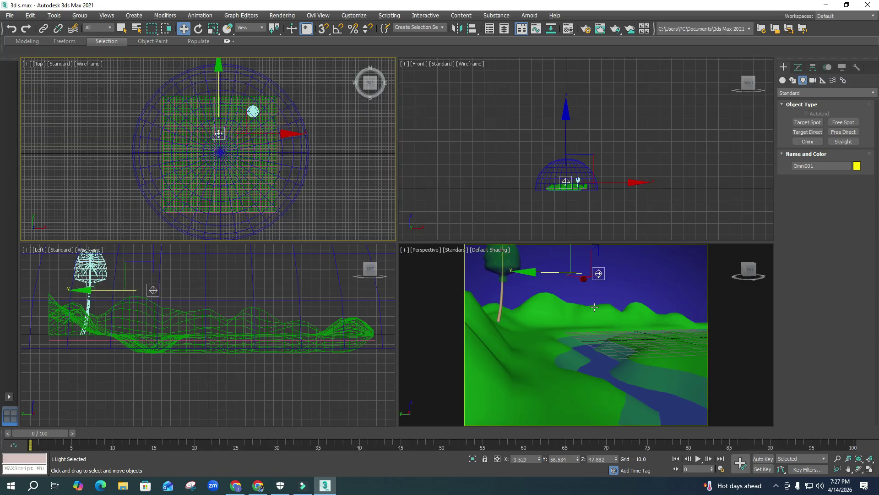
- Render the perspective view to check how the Omni light illuminates the landscape
key(shift+q)
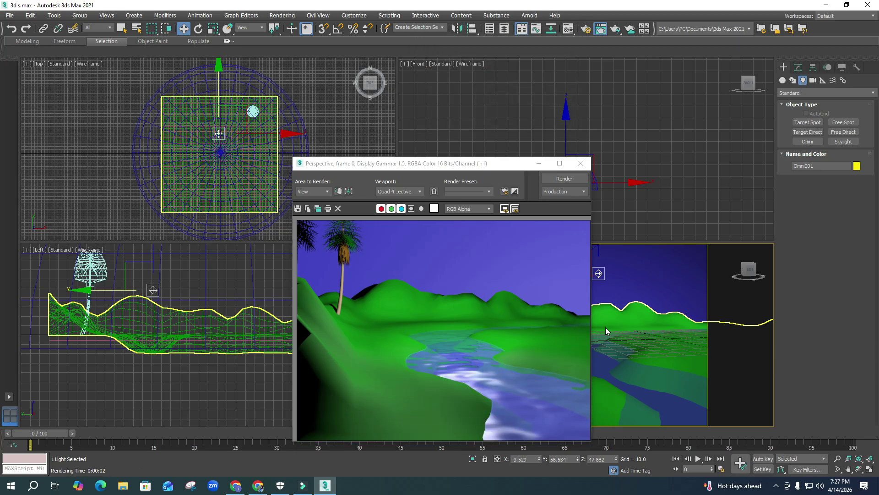
click(582, 164)
click(596, 151)
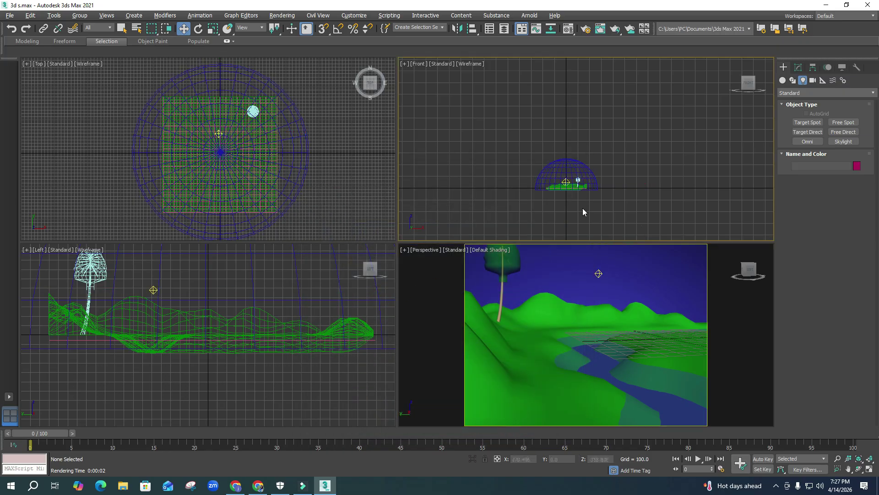
right_click(595, 322)
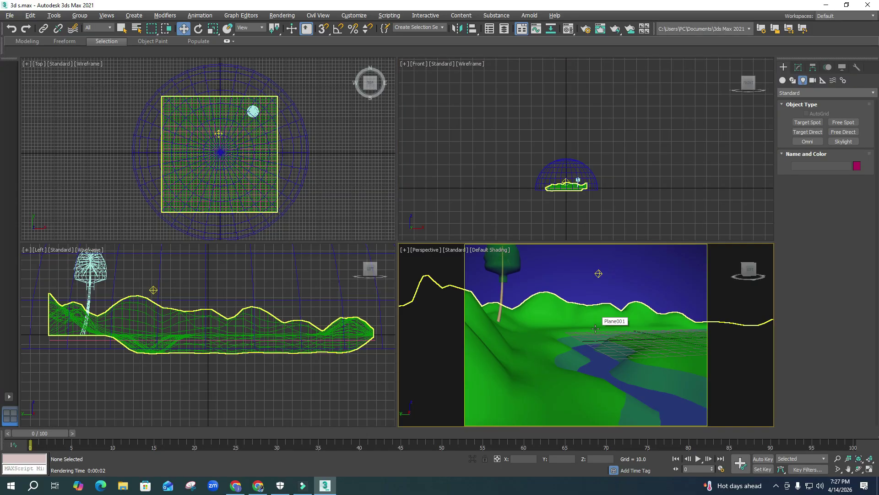
click(522, 417)
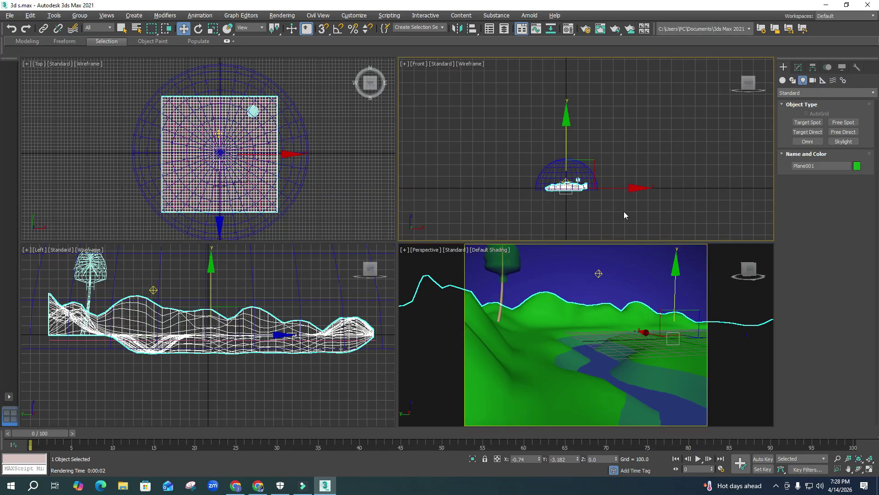
- Clone the Omni light as a copy and place it at about X -80, Y -70 over the terrain
click(599, 273)
right_click(505, 213)
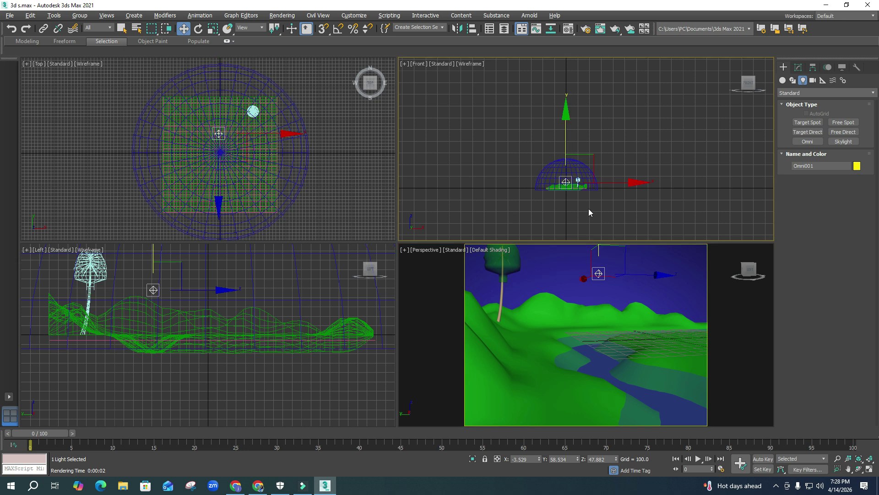
right_click(221, 85)
shift+drag(220, 84, 220, 127)
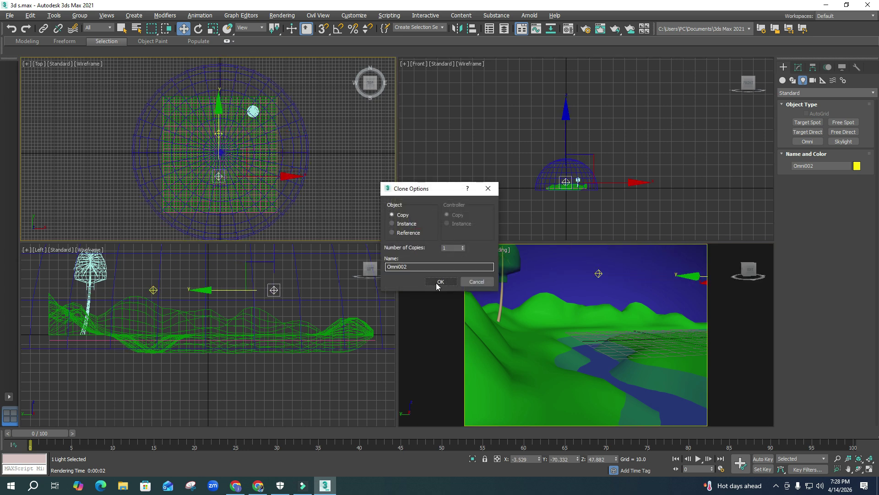
click(439, 281)
drag(266, 179, 241, 200)
- Render the perspective view to check the lighting from both Omni lights
right_click(533, 291)
key(shift+q)
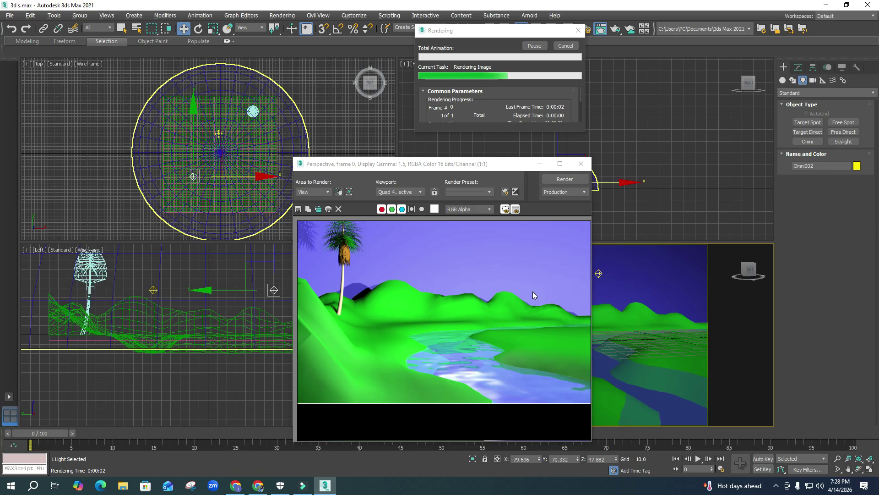
click(582, 166)
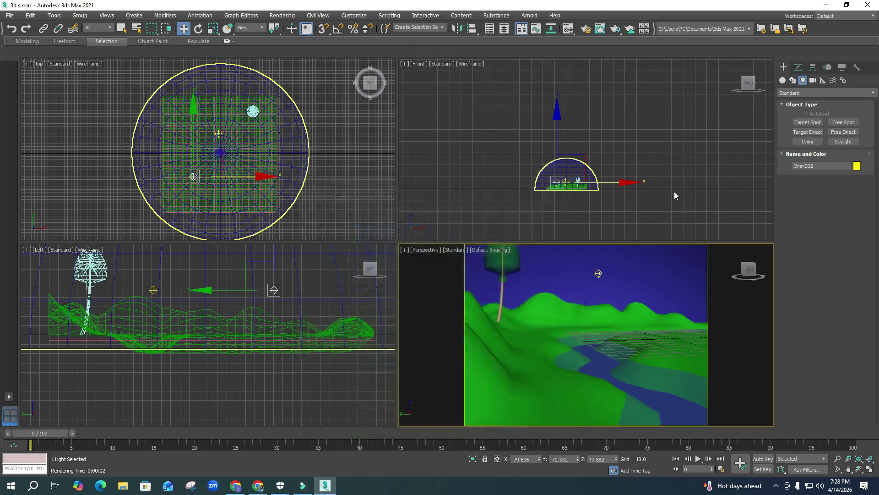
- Turn off shadows for the copied Omni light
right_click(626, 196)
click(799, 68)
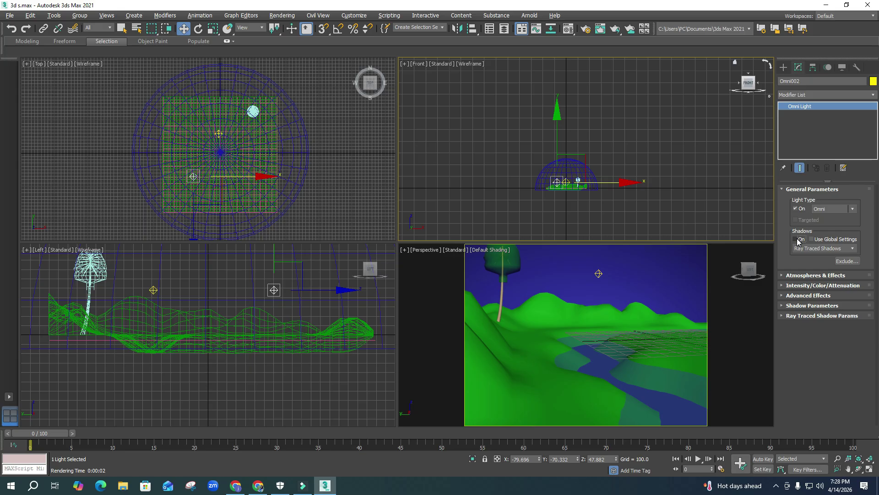
click(550, 211)
click(555, 184)
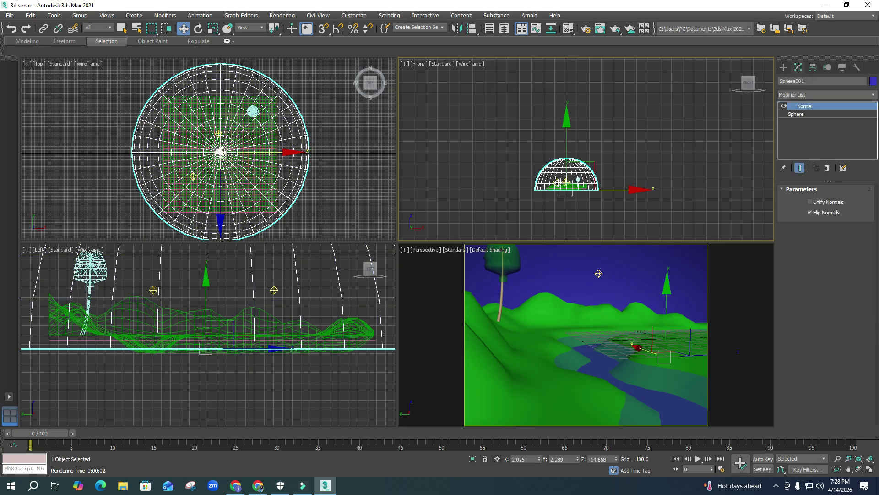
click(557, 182)
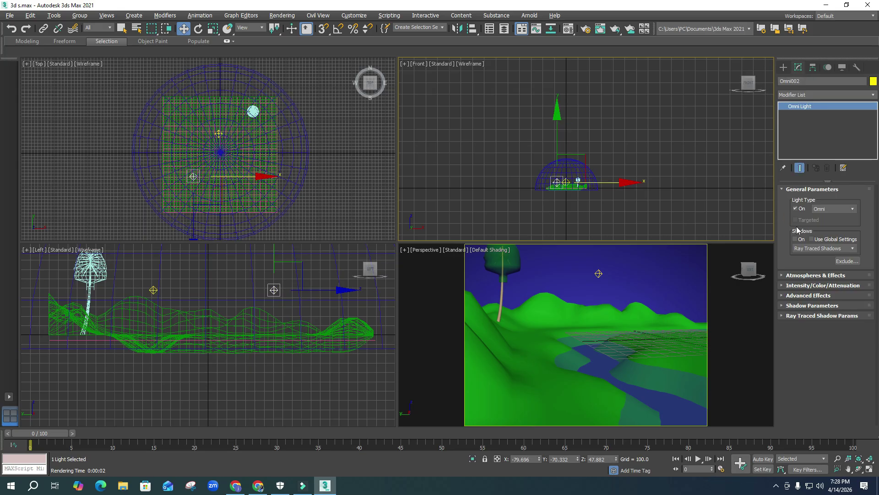
click(627, 198)
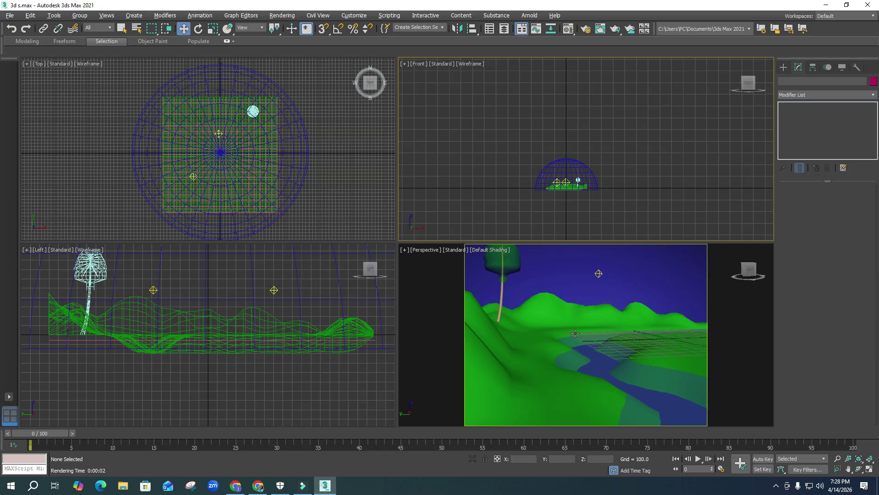
- Render the perspective view to check the scene without the second light's shadows
right_click(575, 333)
key(shift+q)
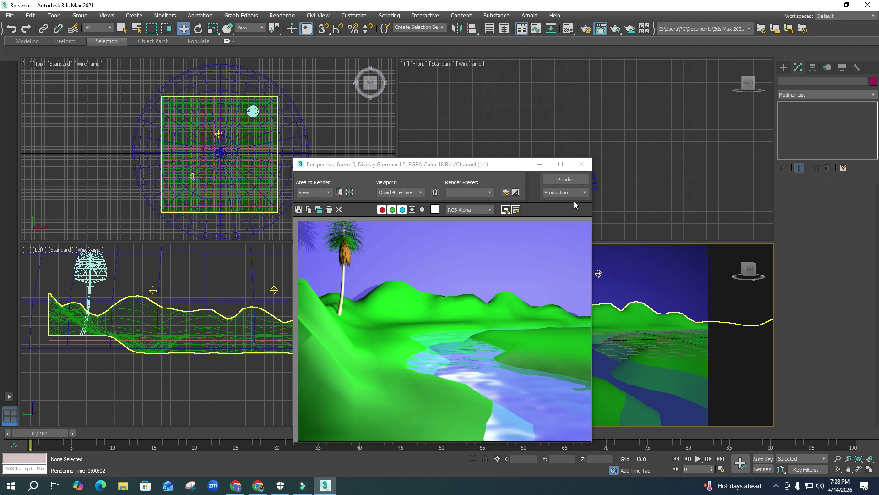
click(584, 168)
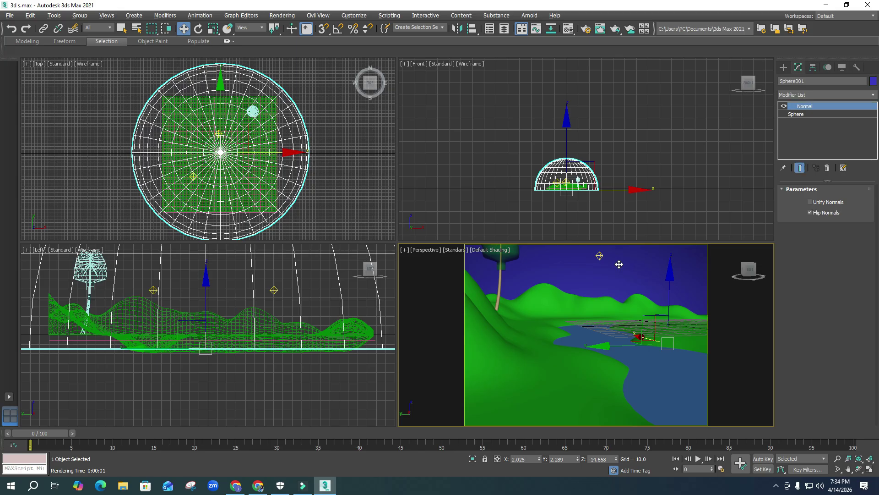
- Change the 03 - Default material in the second sample slot to the Standard (Legacy) type
key(m)
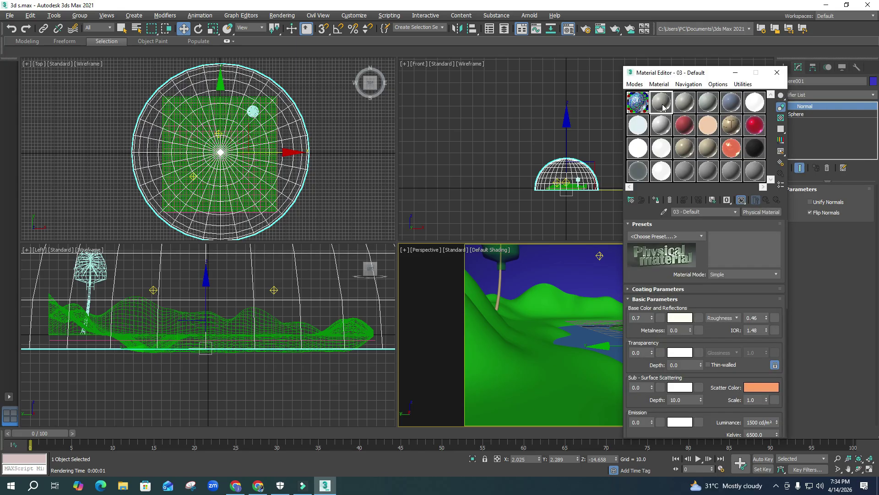
click(756, 213)
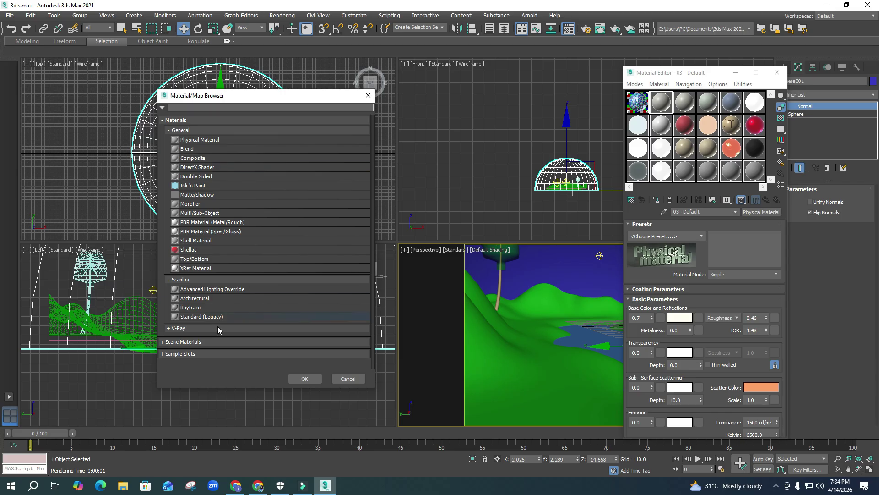
double_click(194, 315)
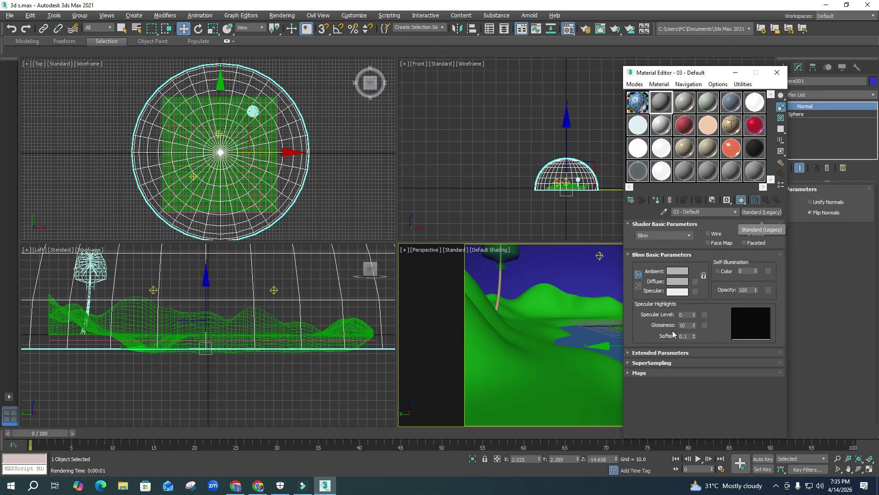
- Add a Gradient Ramp map to the 03 - Default material's diffuse colour
click(696, 283)
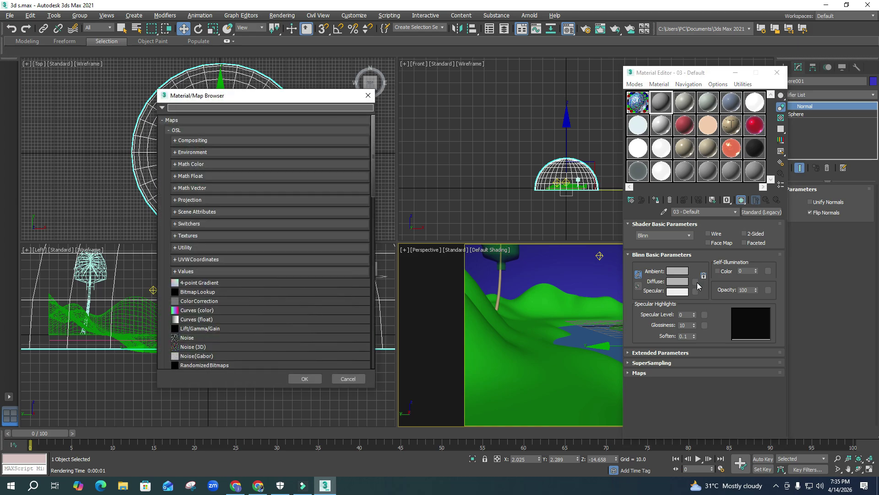
scroll(179, 312, down, 3)
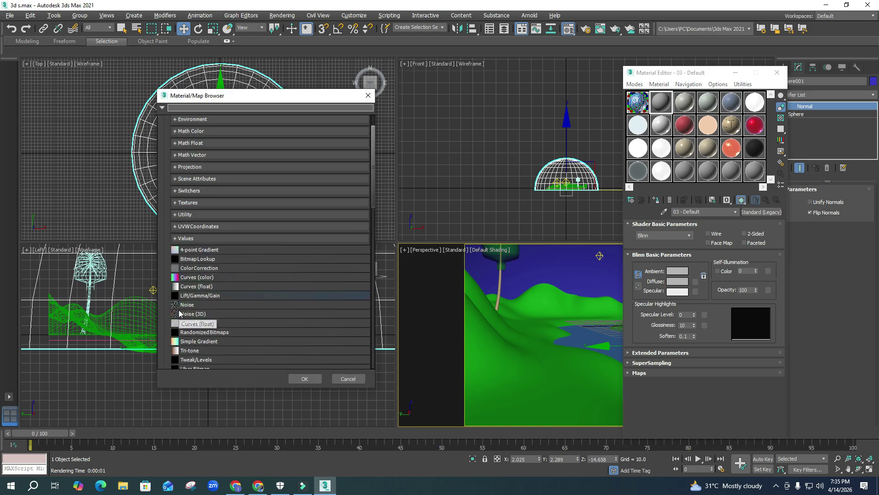
scroll(194, 314, down, 3)
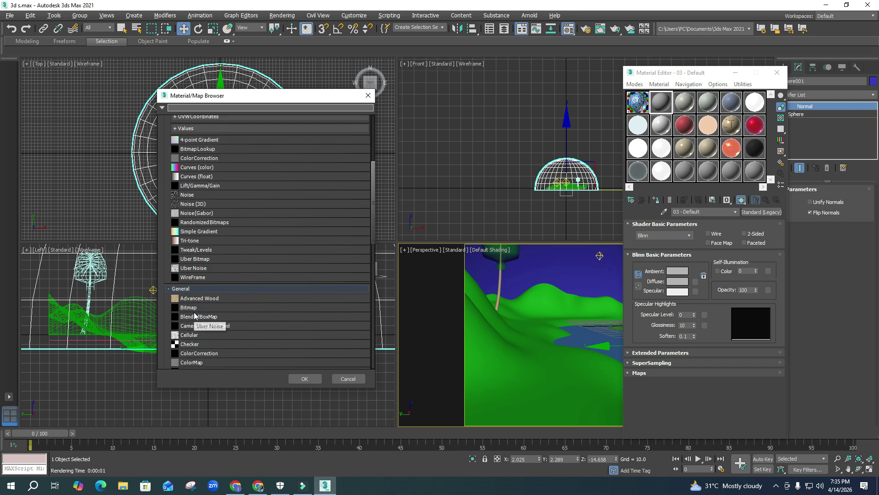
scroll(212, 339, down, 2)
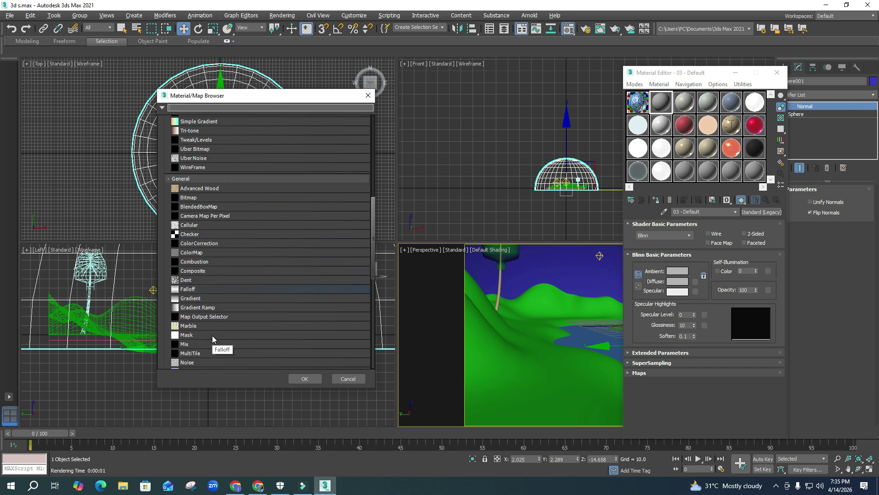
double_click(209, 308)
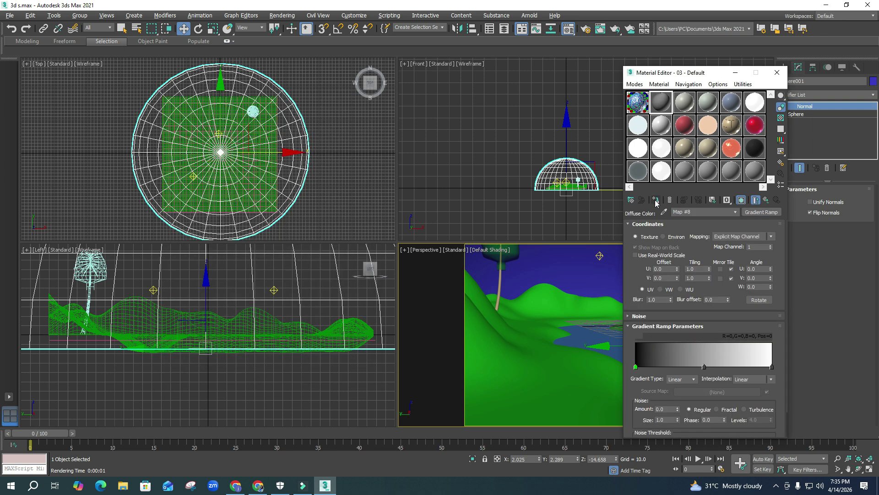
- Set the gradient ramp's start colour to a muted blue, R 54, G 54, B 137
double_click(635, 367)
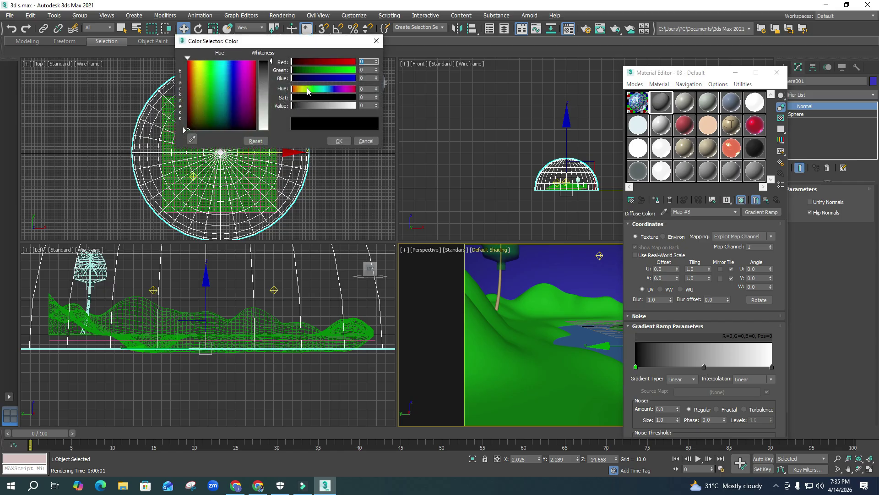
click(326, 79)
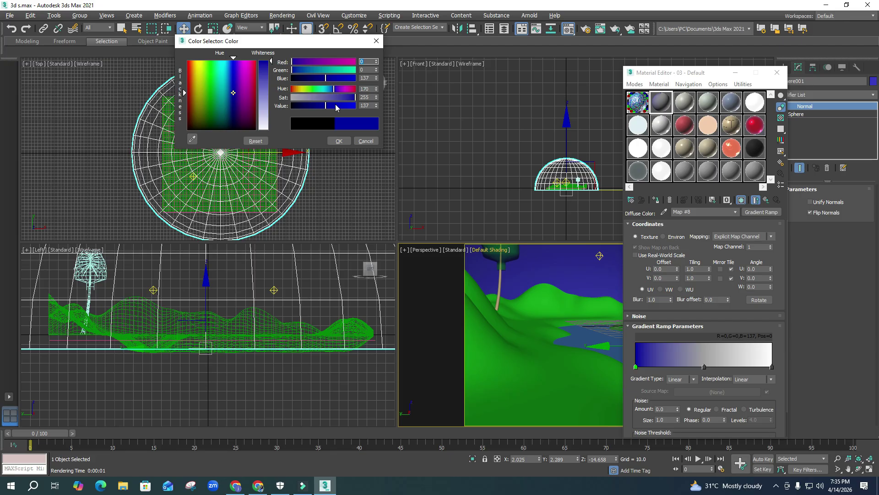
click(330, 98)
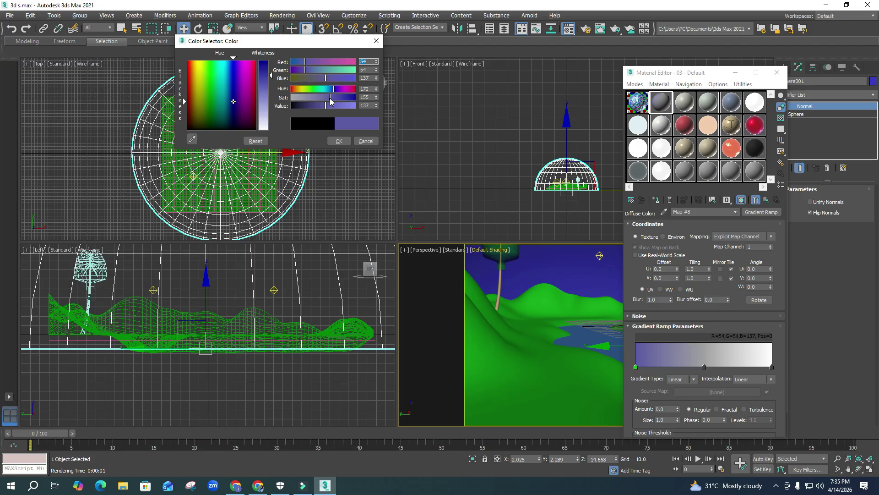
click(341, 142)
- Set the gradient ramp's middle colour to blue, R 0, G 82, B 183
click(704, 367)
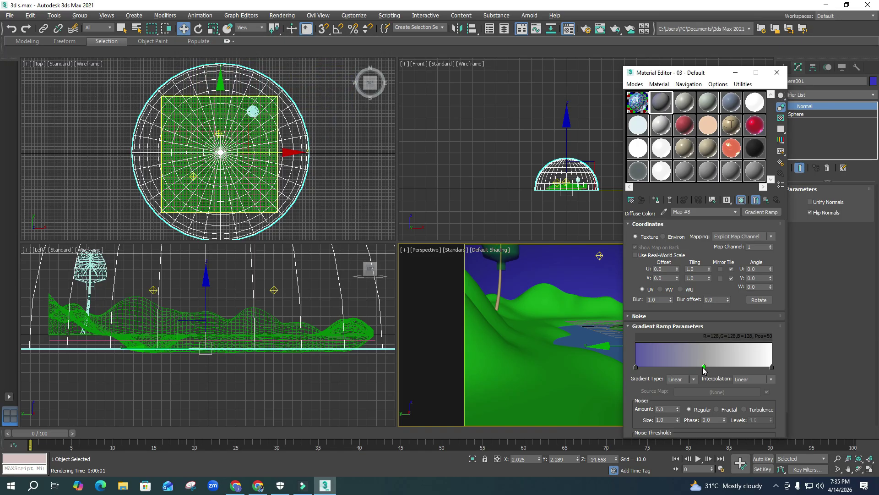
double_click(704, 367)
drag(293, 62, 291, 62)
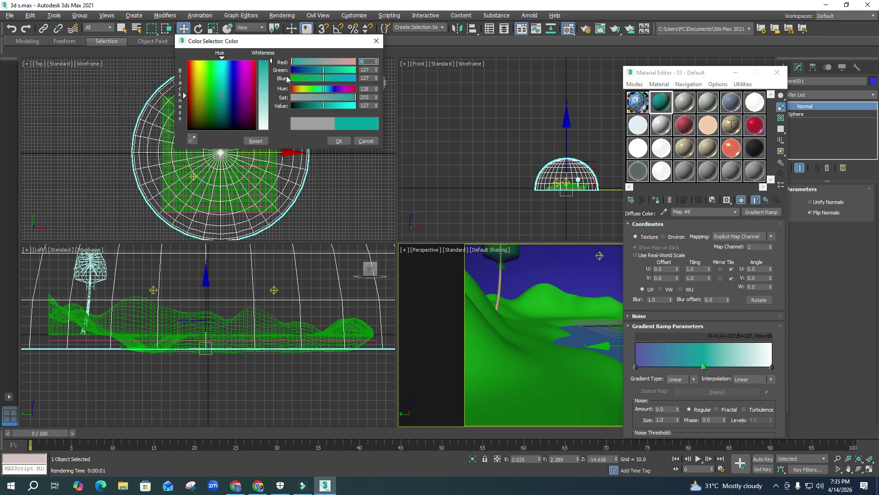
drag(323, 88, 338, 107)
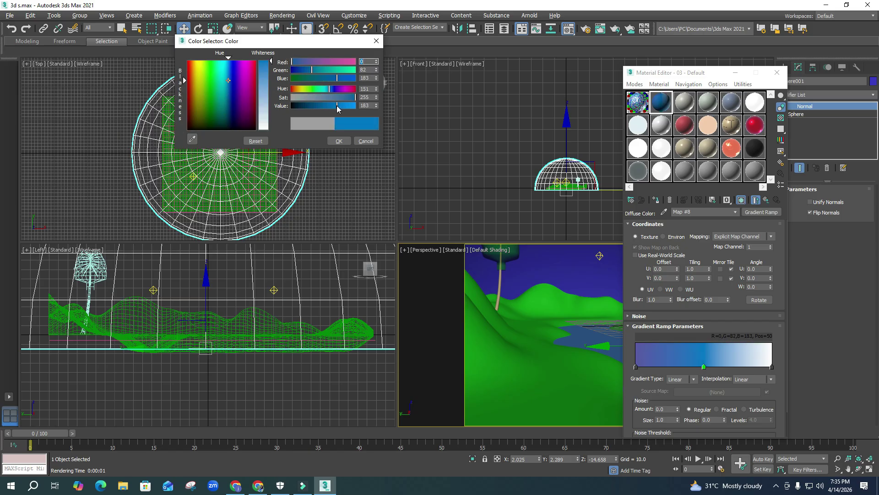
click(339, 141)
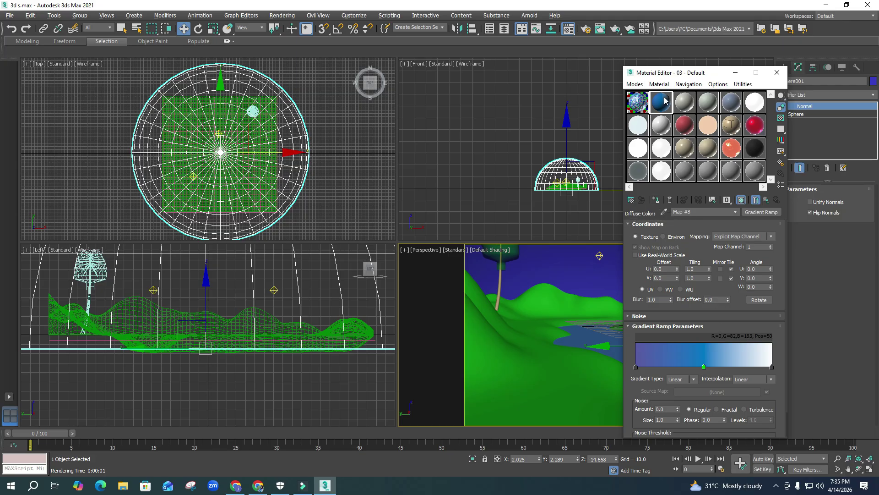
- Assign the gradient material to the sky dome and render the perspective view to check the sky
click(655, 200)
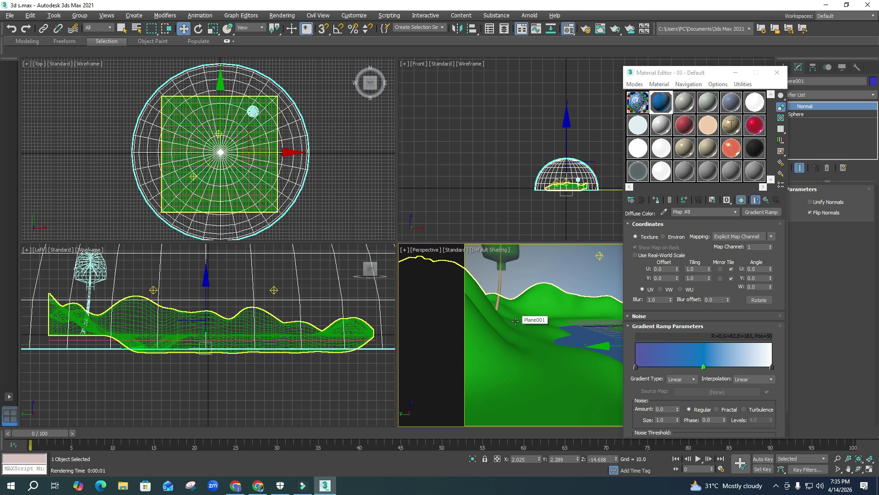
key(shift+q)
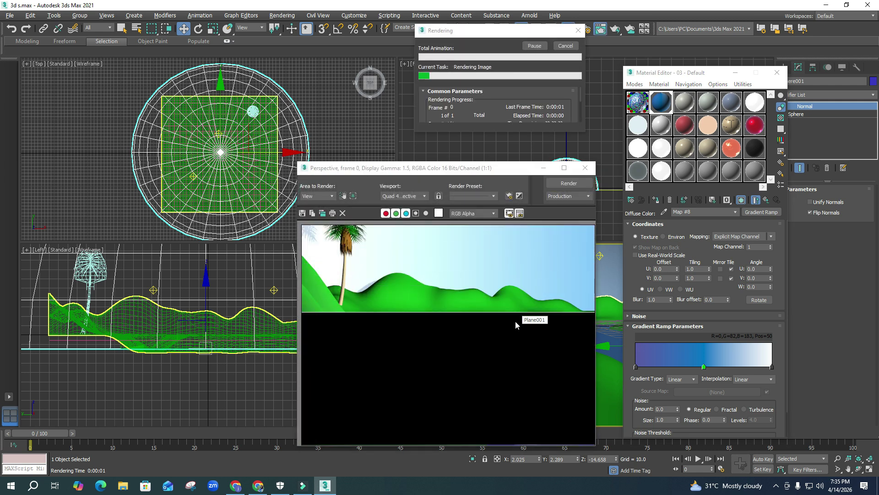
click(585, 170)
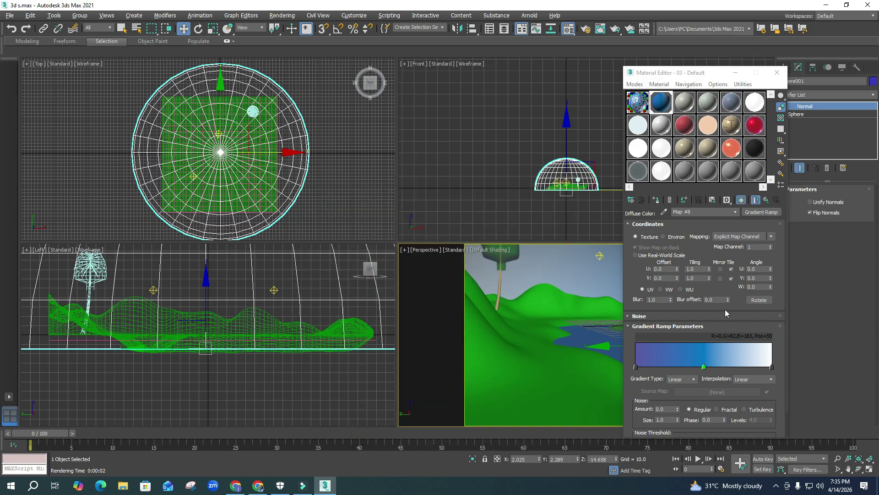
- Set the gradient ramp's end colour to light blue, R 20, G 192, B 255
double_click(772, 365)
click(297, 62)
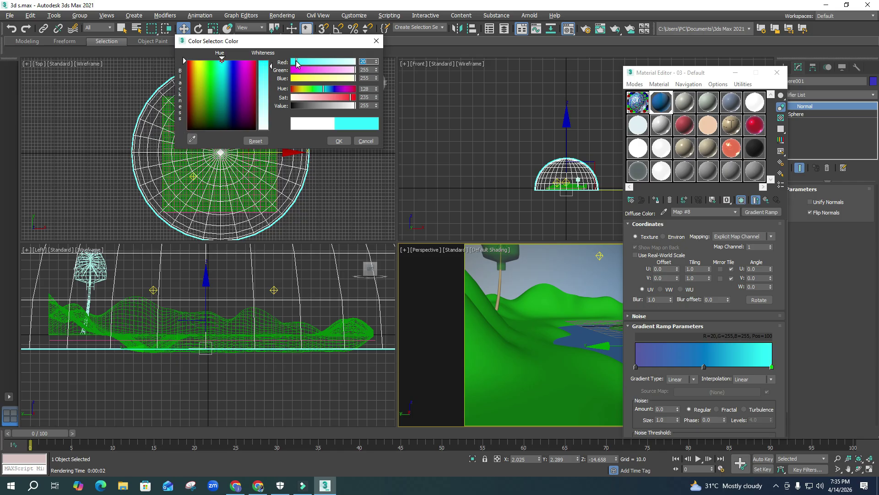
mouse_move(331, 70)
mouse_down()
mouse_move(306, 70)
mouse_move(339, 69)
mouse_up()
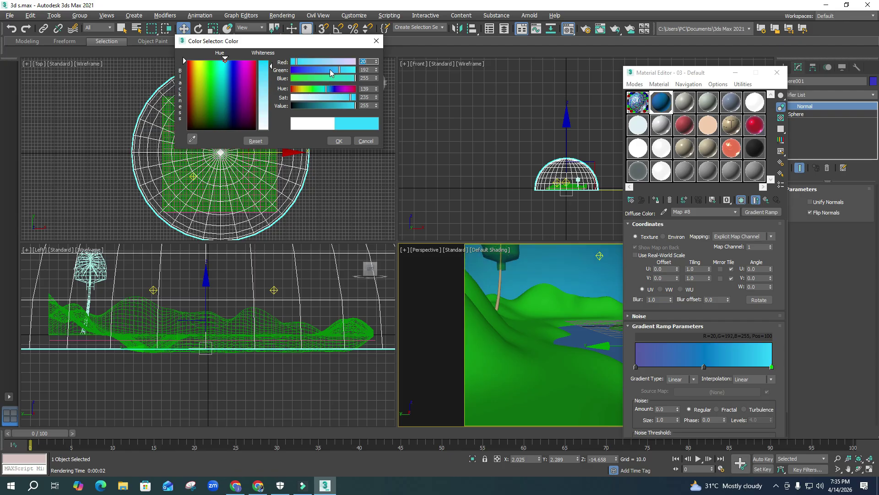
click(339, 140)
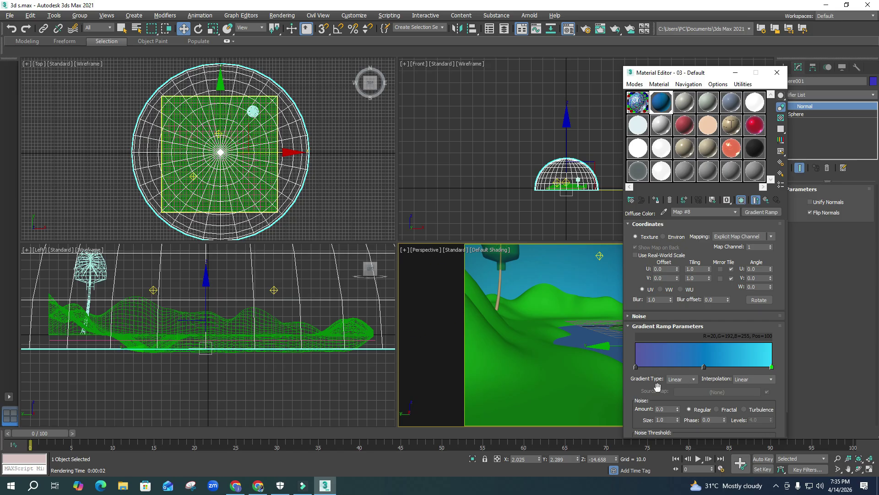
- Set the gradient type to Radial, render the perspective view to check the sky, and close the material editor
scroll(646, 385, down, 2)
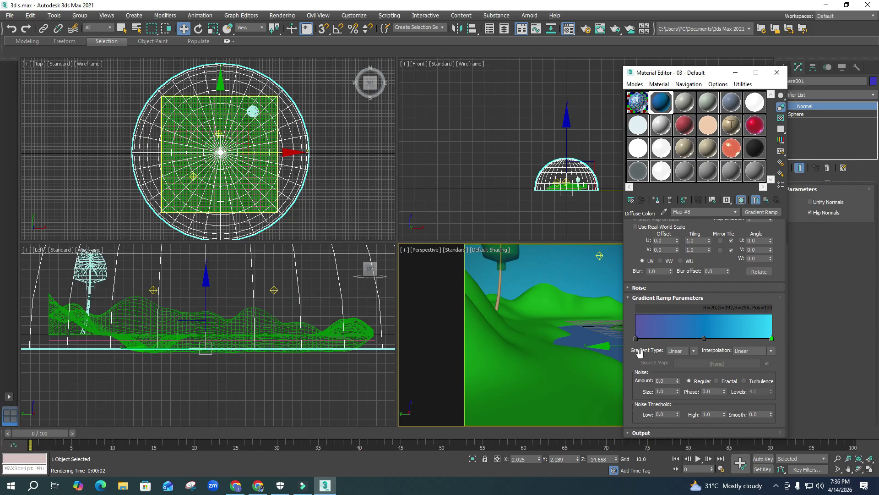
click(695, 351)
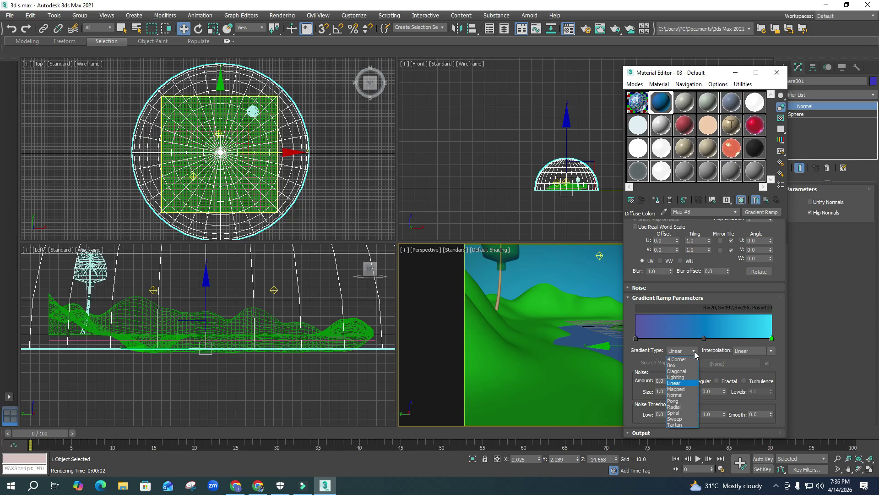
click(674, 406)
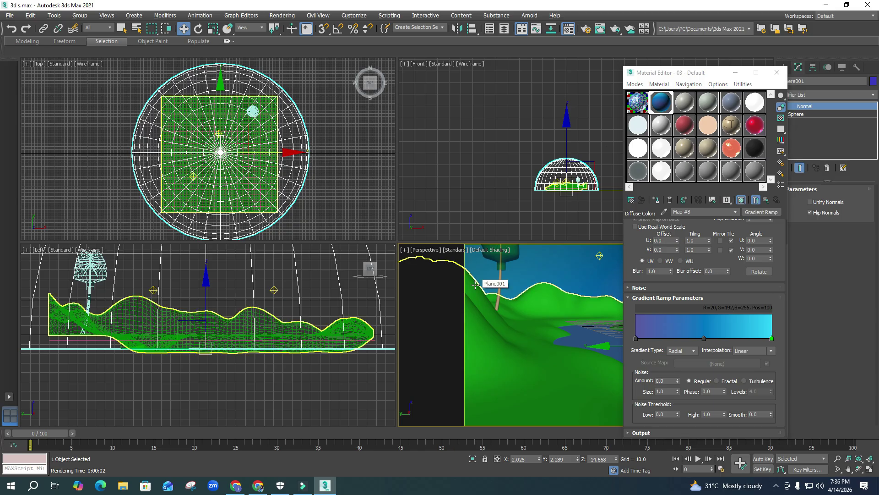
key(shift+q)
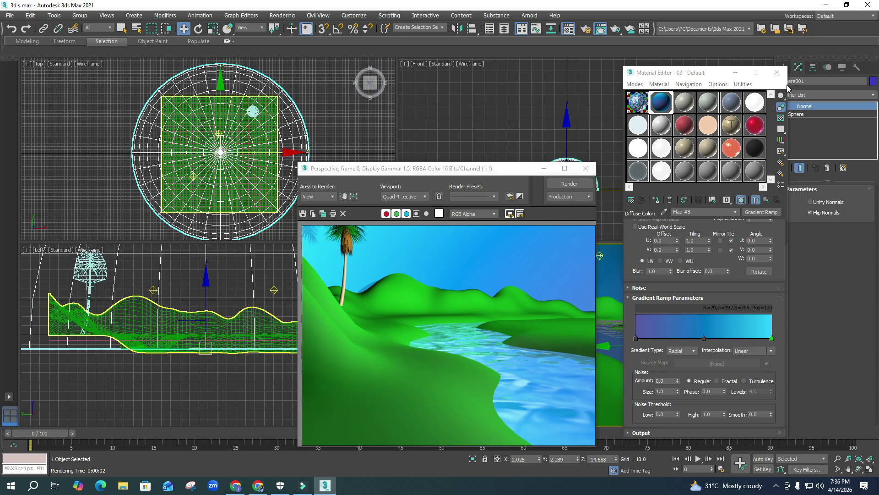
click(585, 168)
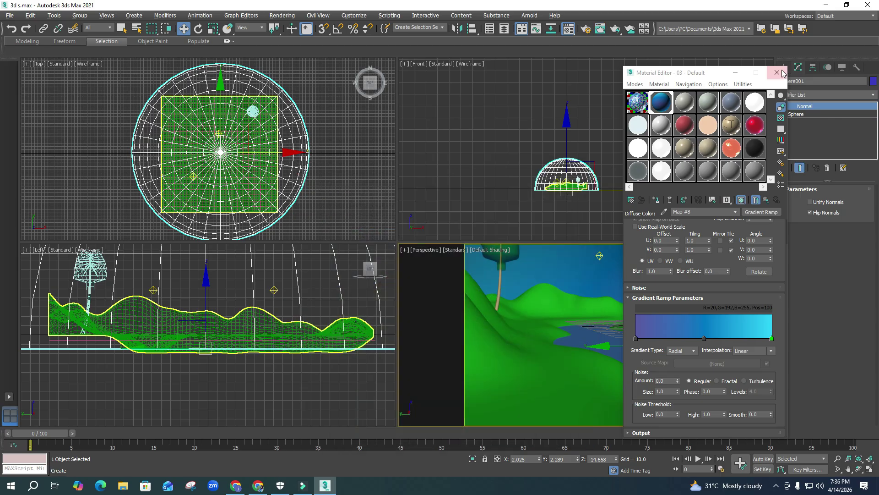
key(m)
click(527, 383)
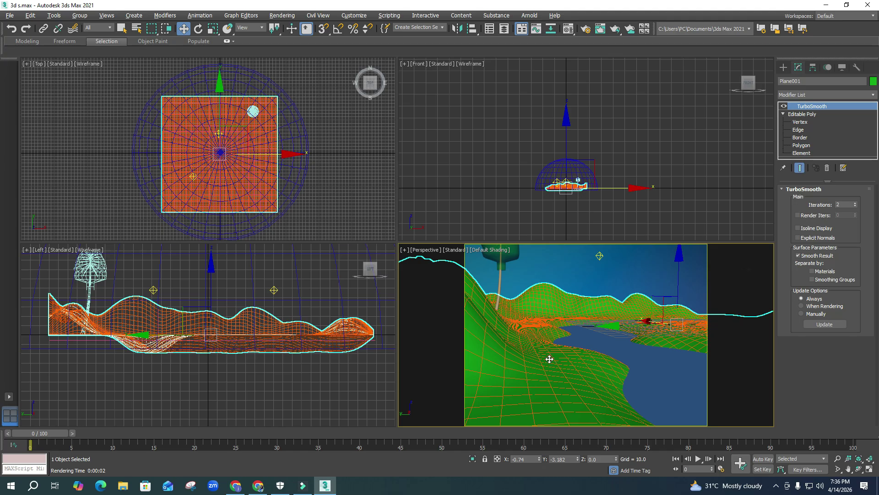
click(653, 223)
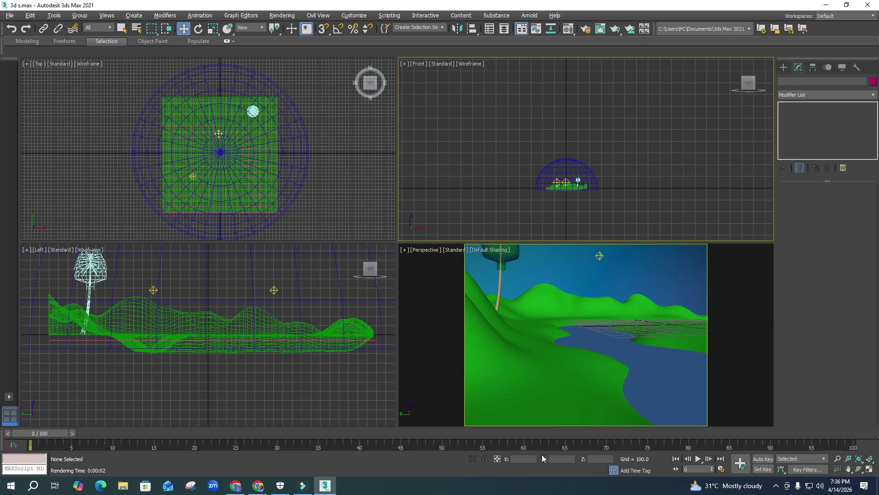
click(560, 417)
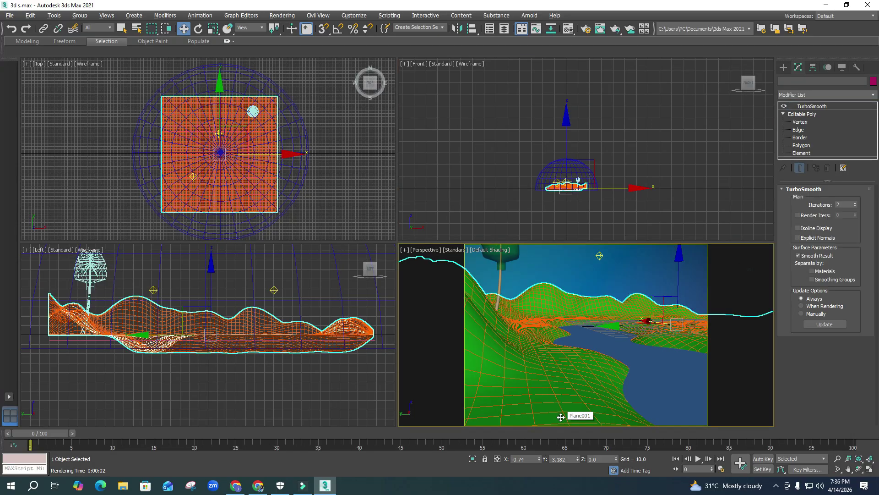
click(781, 67)
click(702, 180)
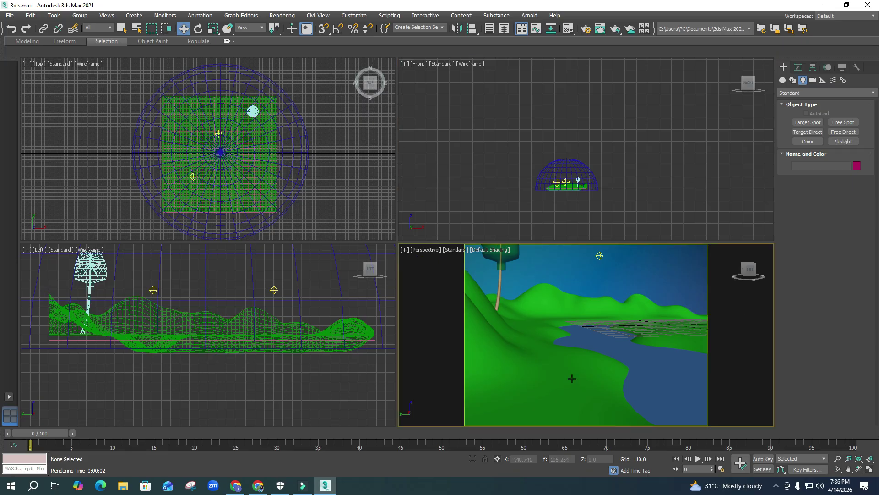
- Change the terrain's object colour to a lighter green from the 3ds Max palette
key(alt+w)
click(484, 178)
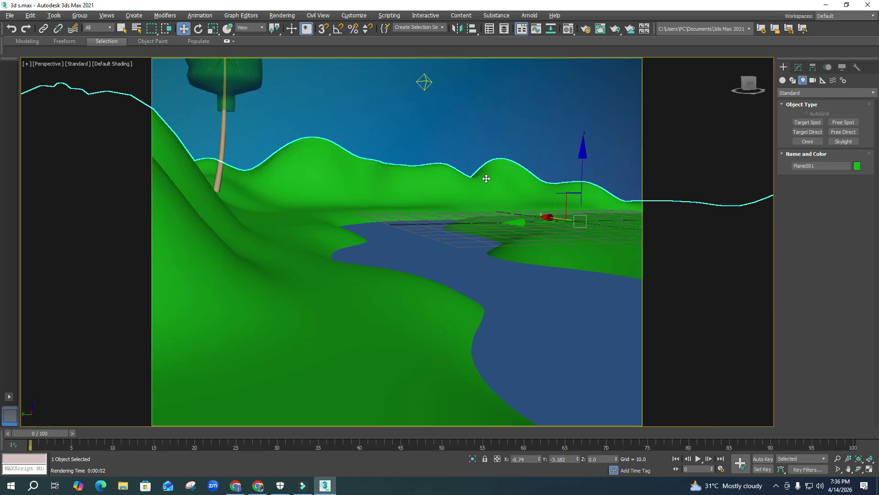
click(797, 68)
click(874, 82)
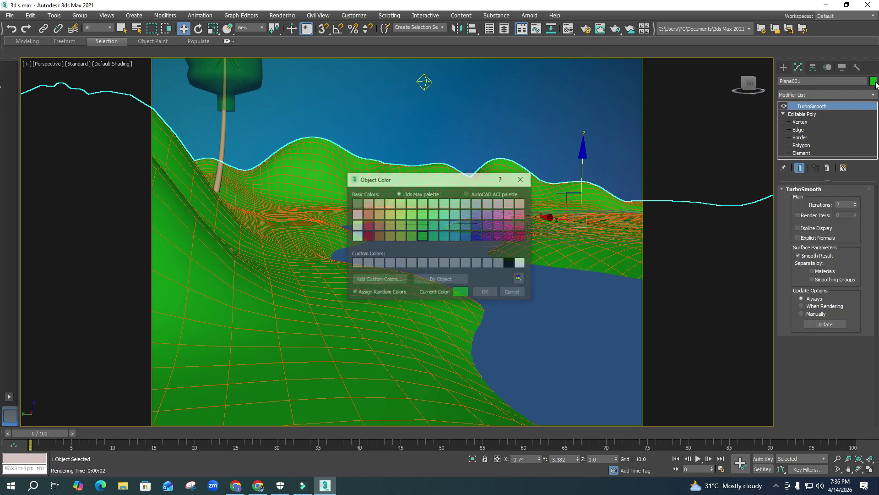
click(423, 225)
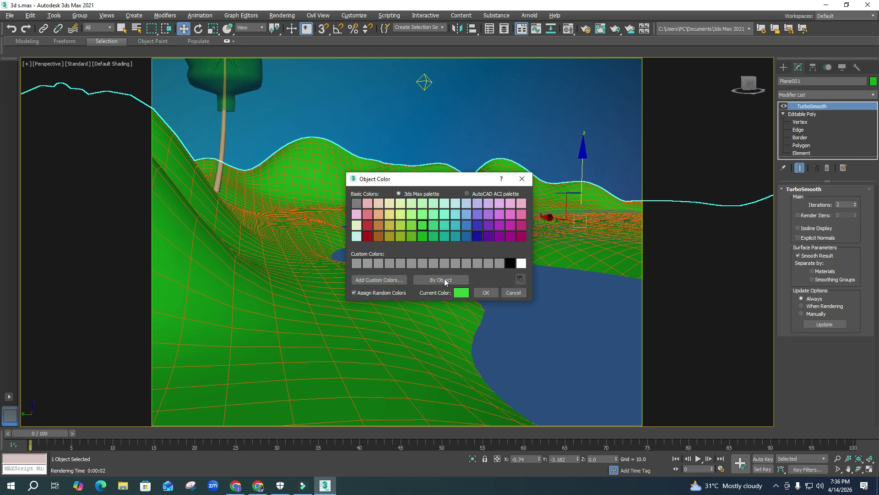
click(486, 293)
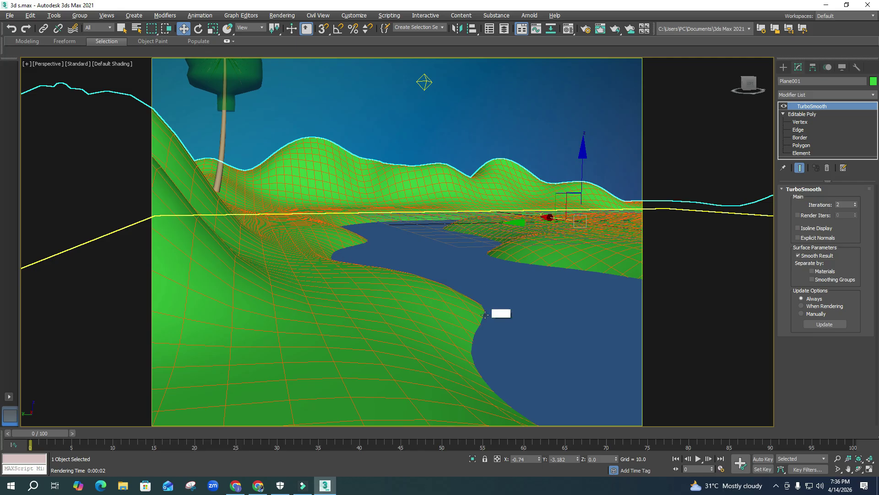
key(alt+w)
click(523, 204)
right_click(562, 392)
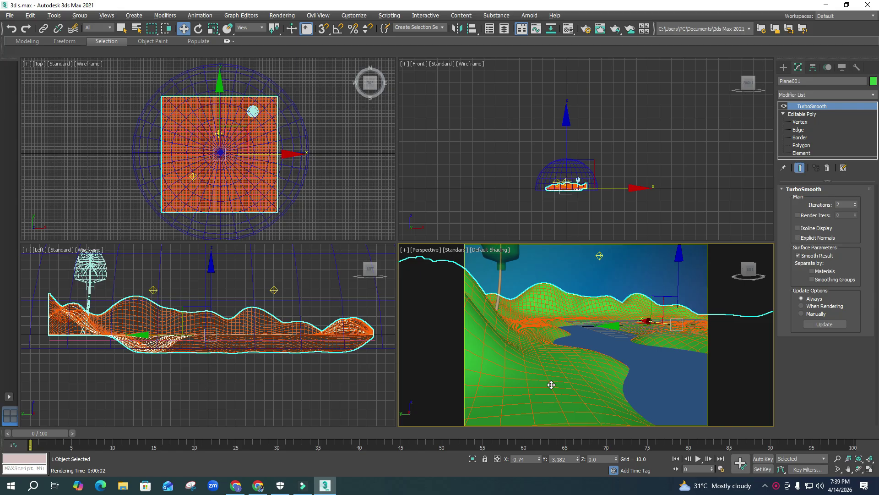
- Clear the Gradient Ramp map from the diffuse colour of the 03 - Default material sample beside the sky material
key(m)
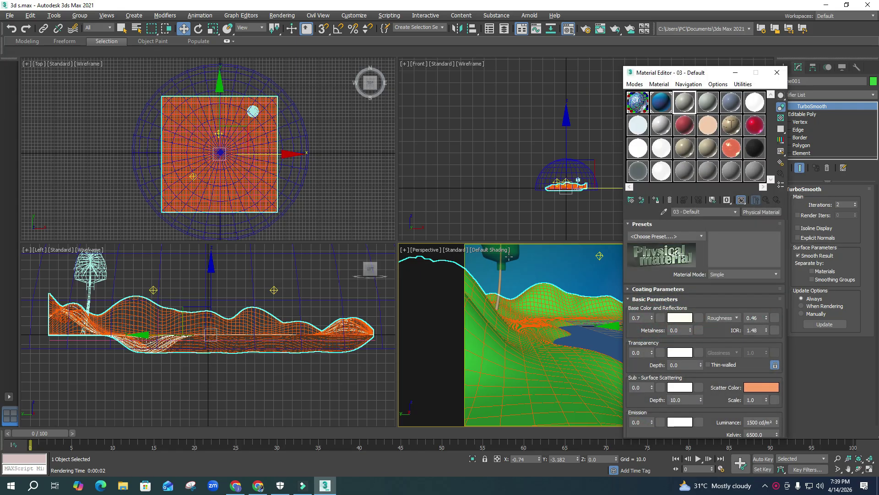
click(662, 103)
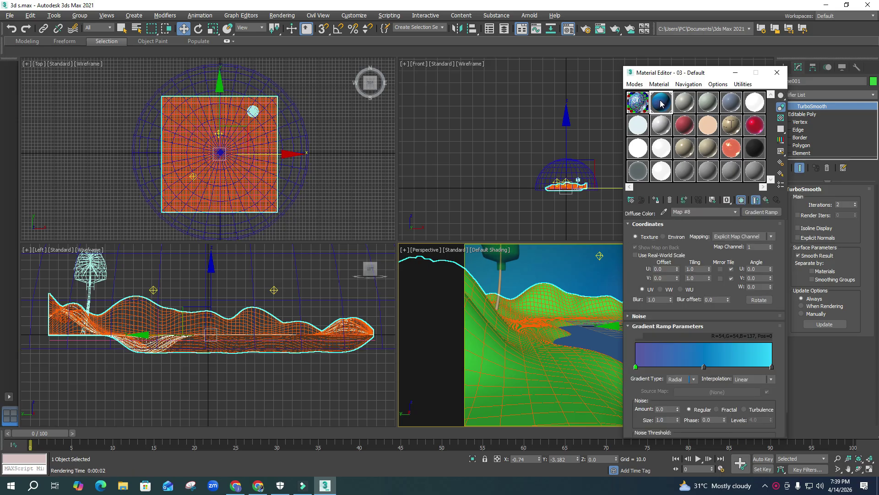
click(685, 104)
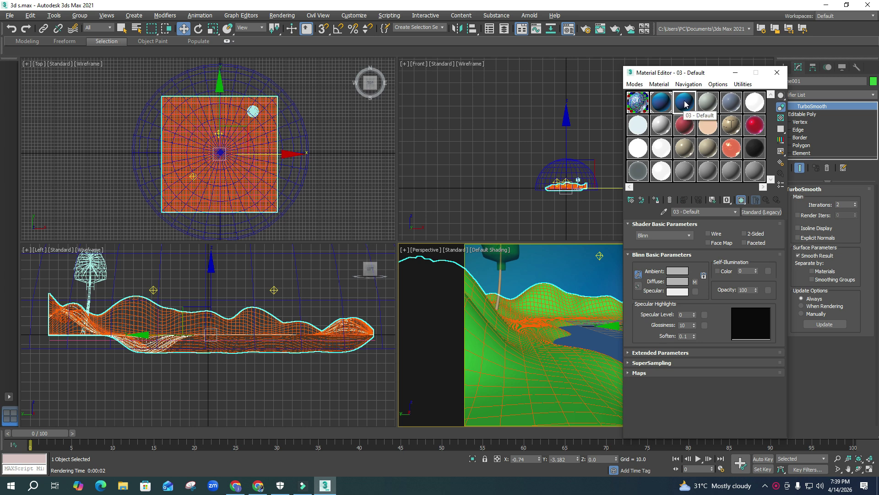
right_click(695, 281)
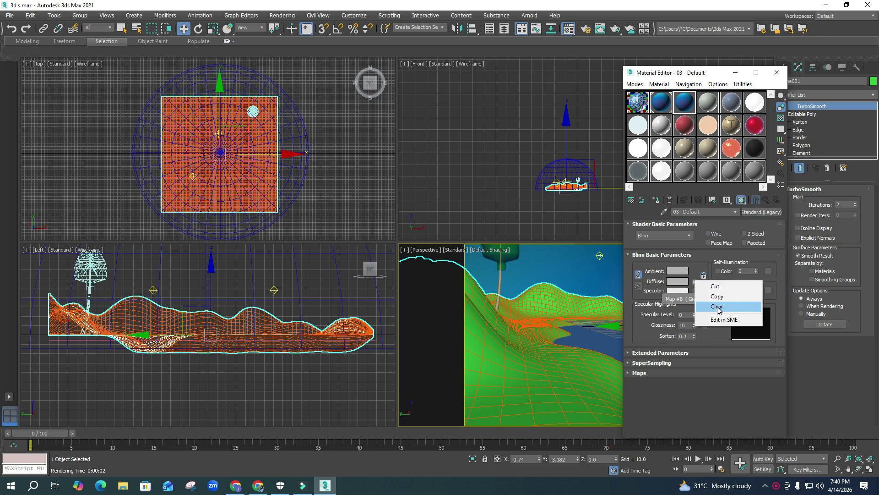
click(717, 307)
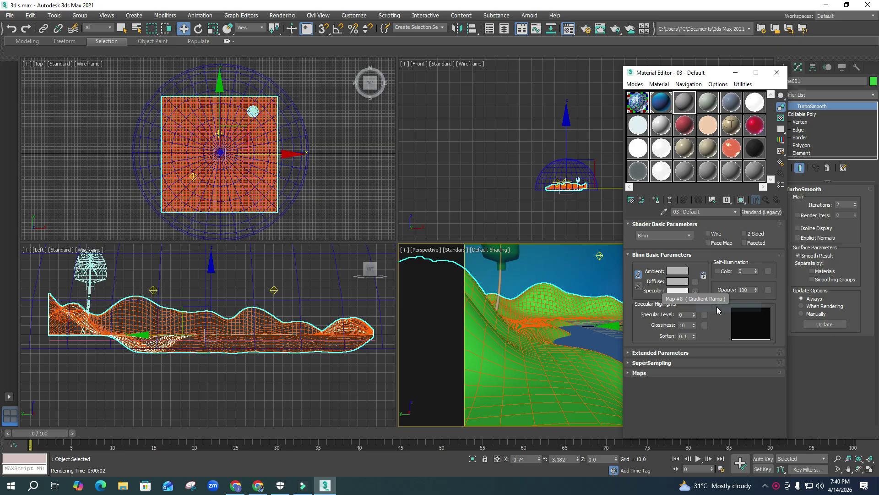
- Load the Green Grass.jpg bitmap as the material's diffuse colour map
click(695, 282)
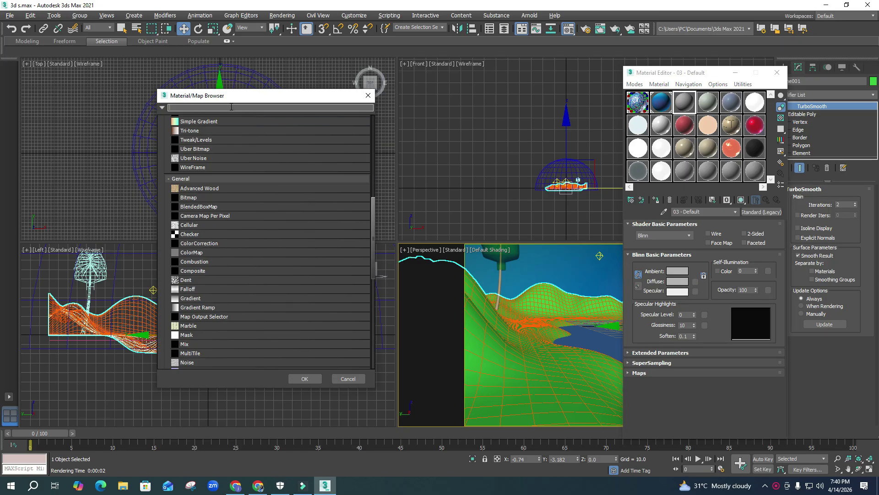
text(b)
double_click(173, 135)
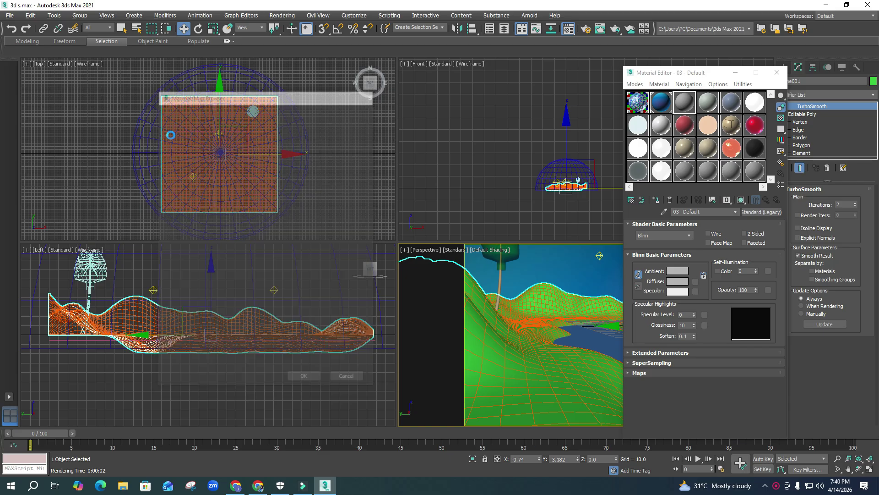
double_click(75, 103)
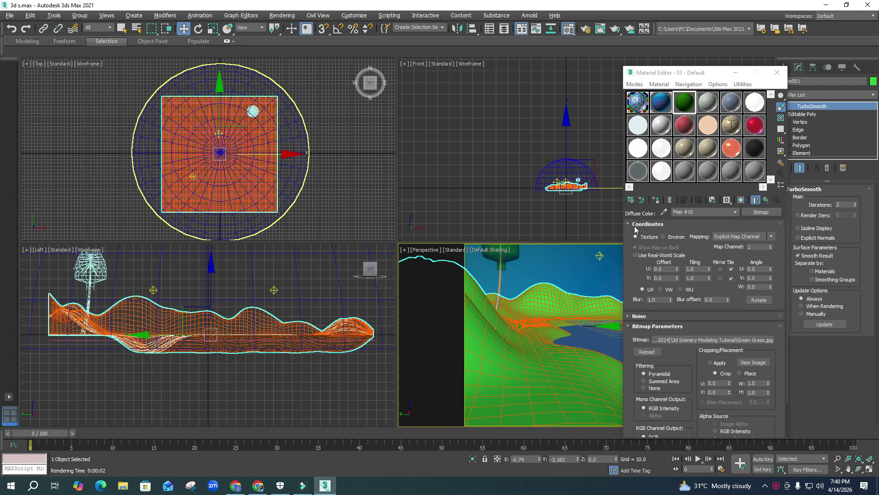
- Assign the bitmap material to the terrain under the new name grass, and show its texture in the viewport
click(656, 199)
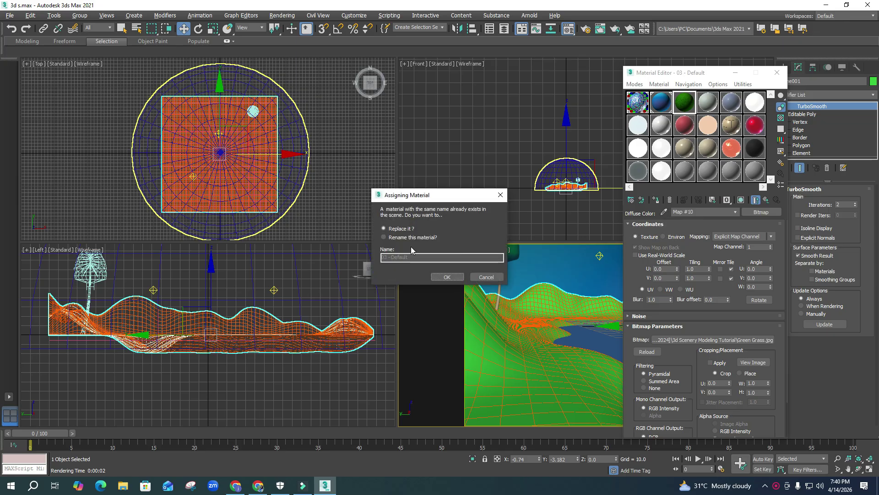
click(384, 237)
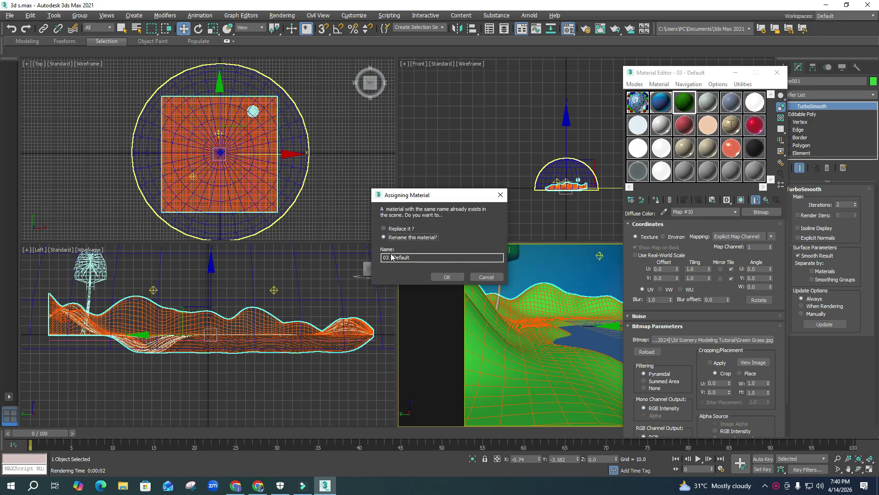
drag(391, 258, 367, 262)
text(grass)
click(447, 277)
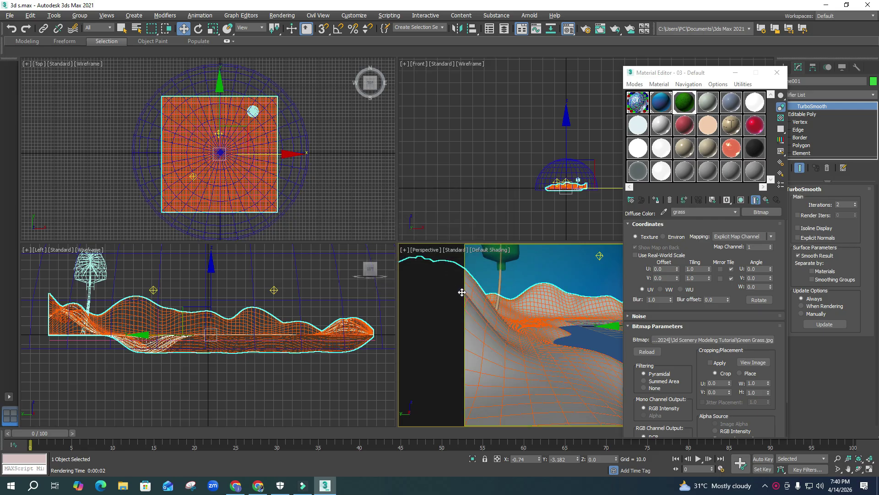
click(741, 200)
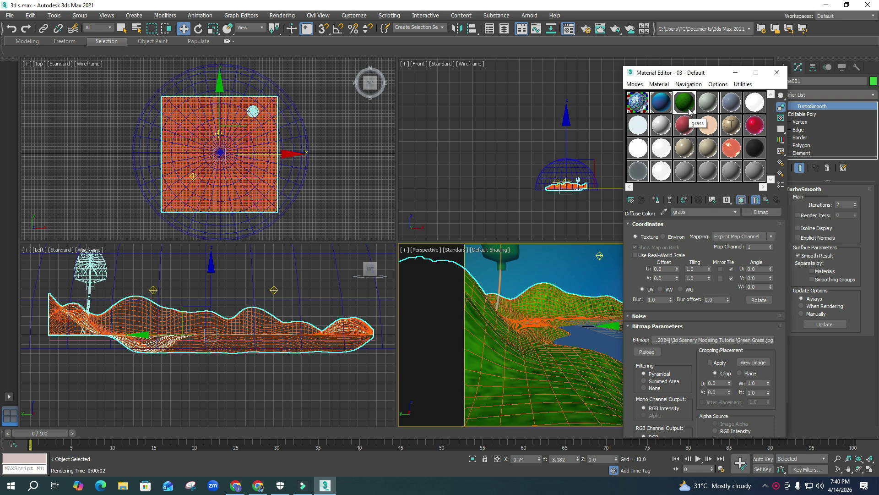
click(777, 73)
- Render the maximized perspective view to check the grass texture on the terrain
click(647, 263)
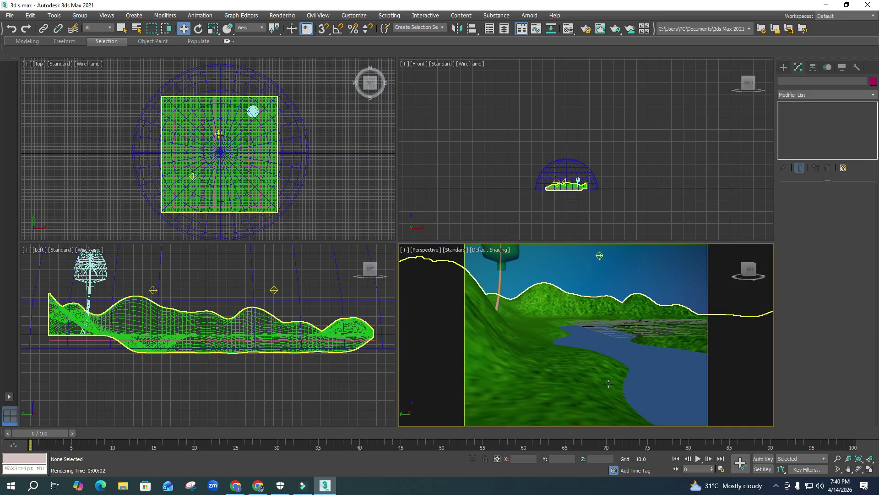
key(alt+w)
middle_drag(439, 344, 425, 349)
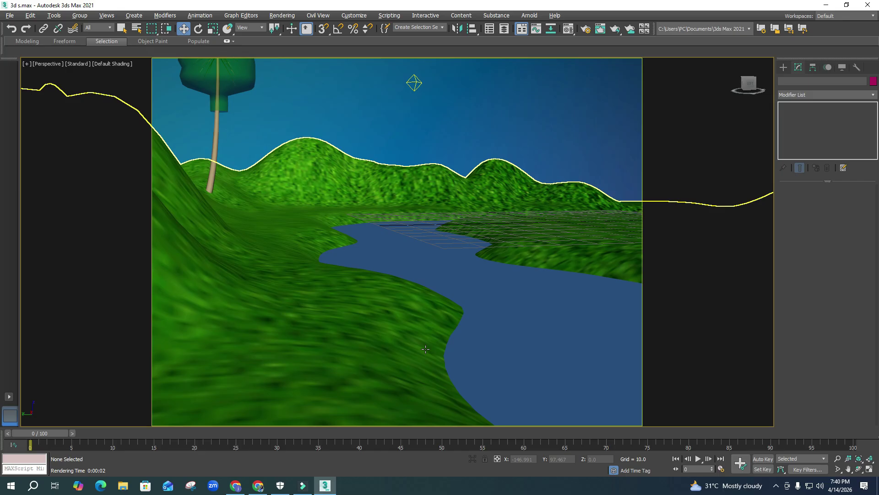
key(shift+q)
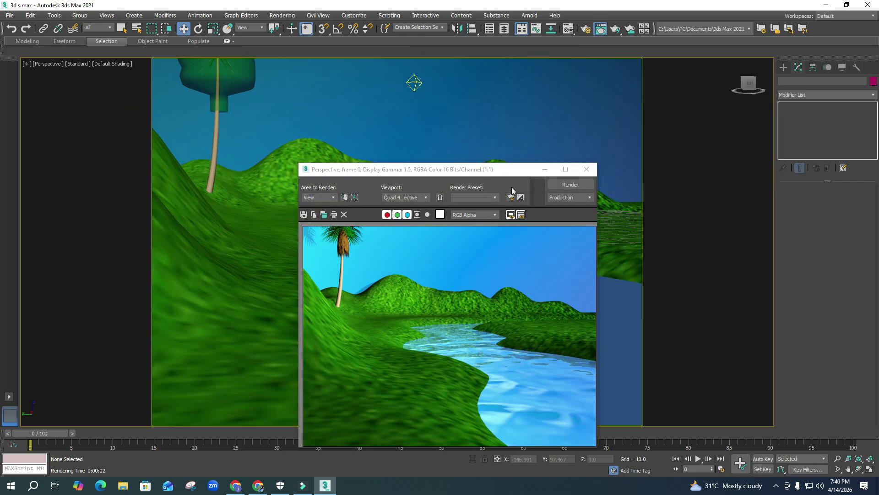
click(587, 170)
- Raise the Omni light above the far part of the river to a Z height of about 68
click(372, 393)
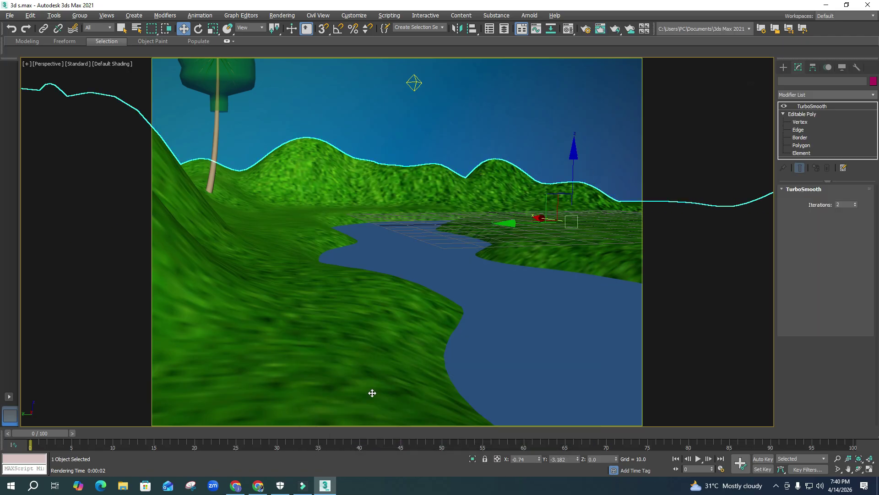
key(alt+w)
click(367, 210)
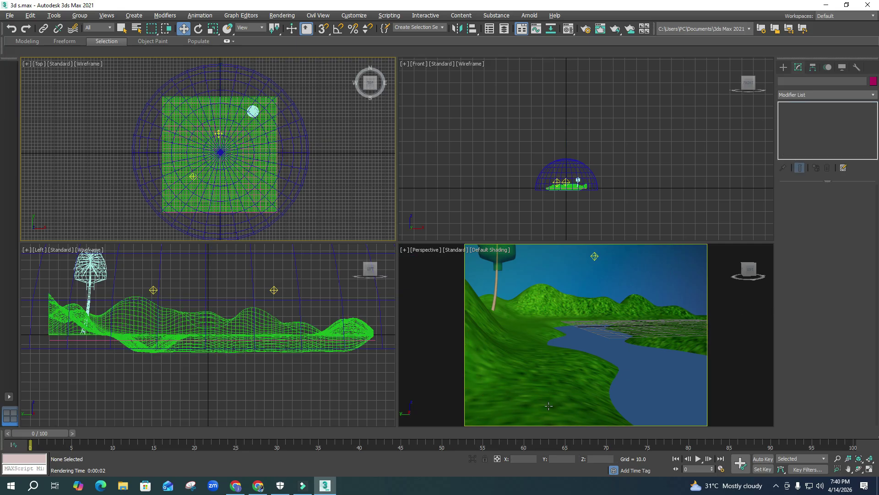
scroll(549, 406, down, 1)
middle_drag(593, 398, 573, 405)
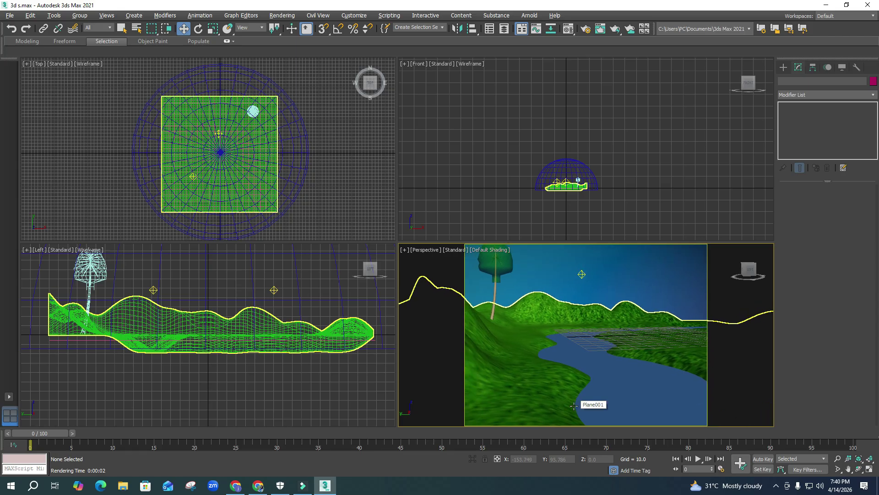
key(alt+w)
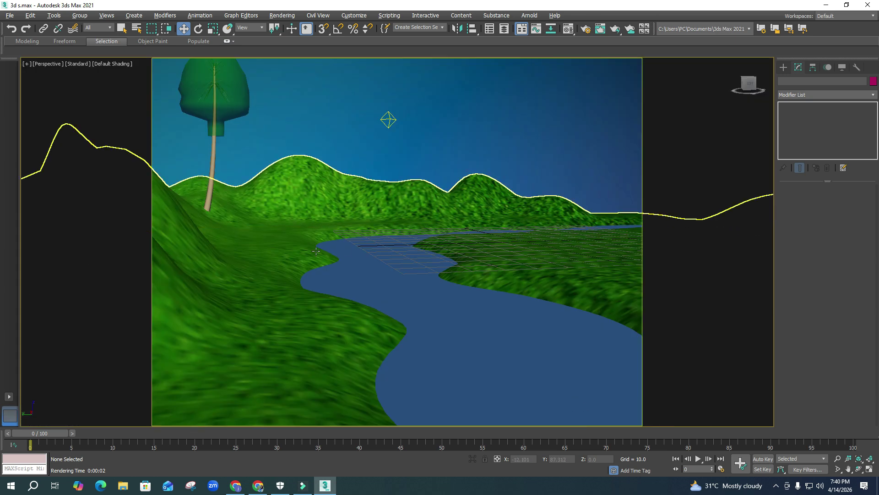
key(alt+w)
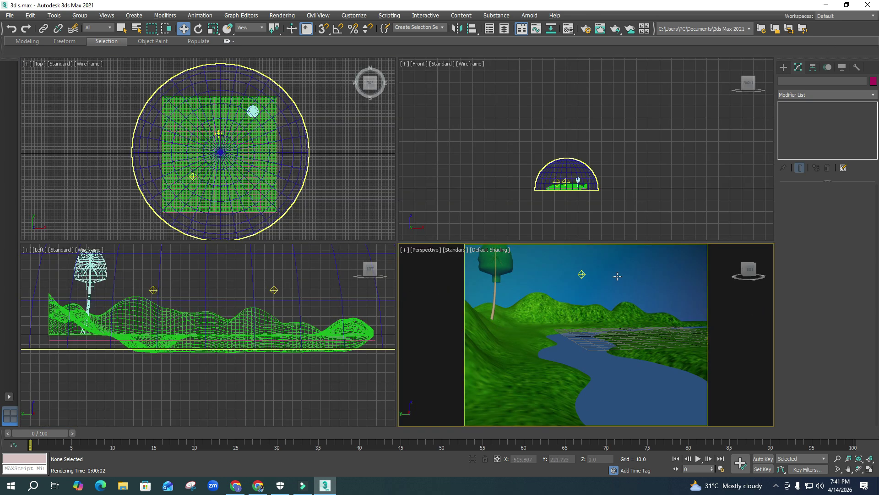
click(581, 275)
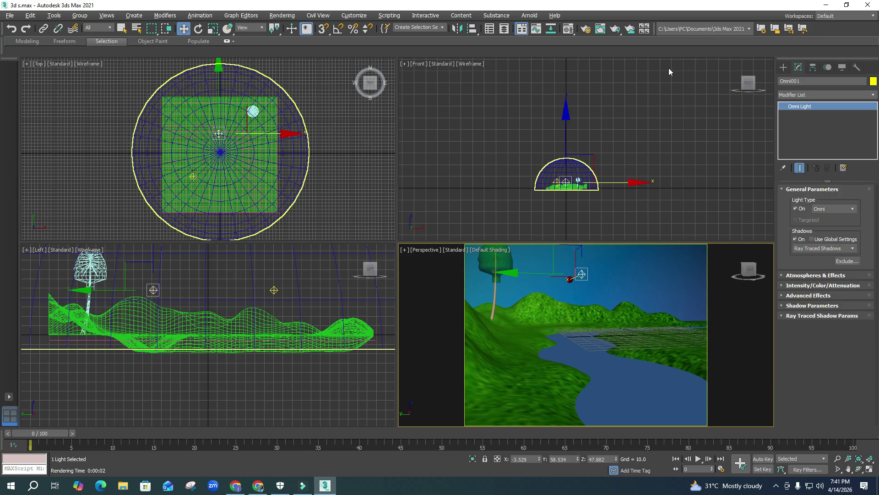
right_click(577, 209)
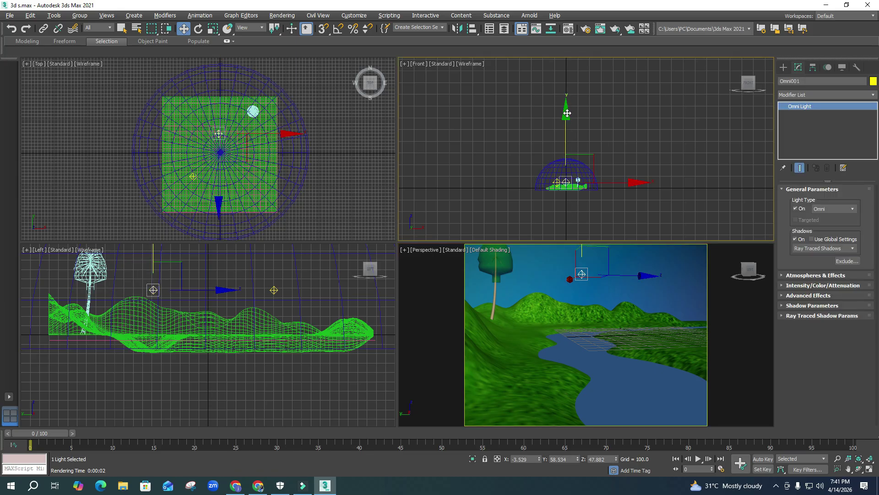
drag(566, 116, 566, 113)
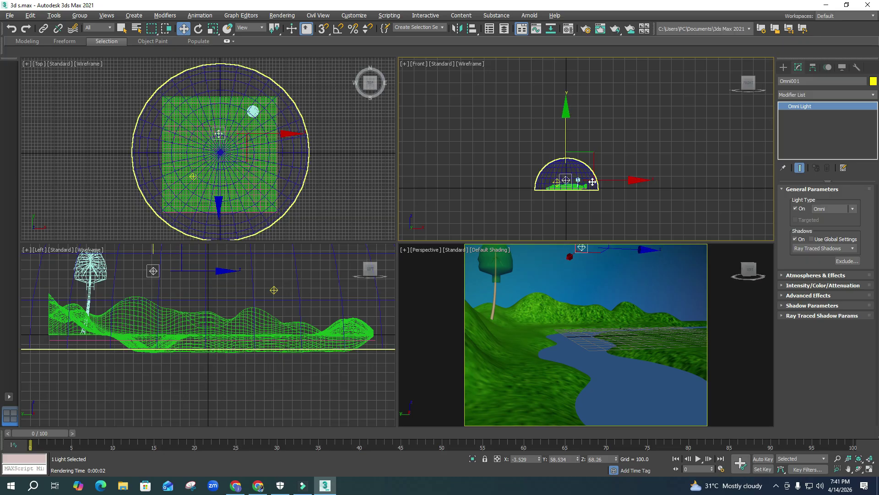
- Set the raised Omni light's intensity multiplier to 1 and render the perspective view to check the brightness
click(804, 285)
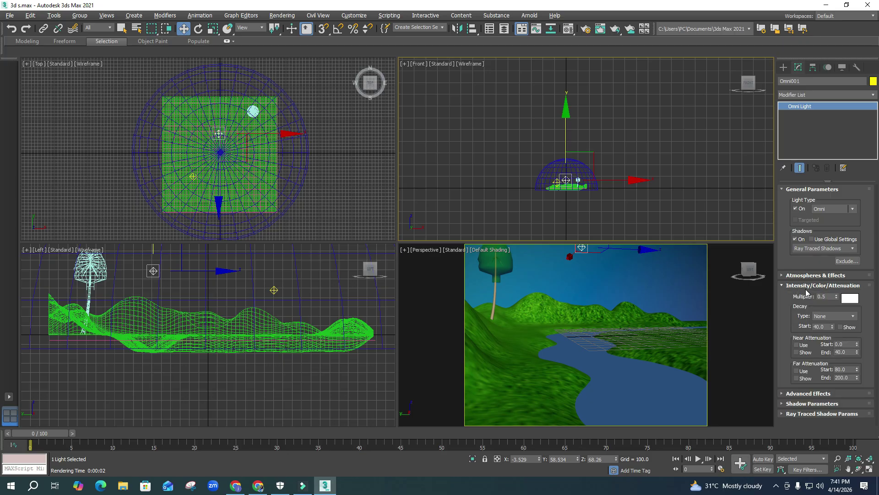
drag(827, 298, 789, 296)
text(1)
key(Return)
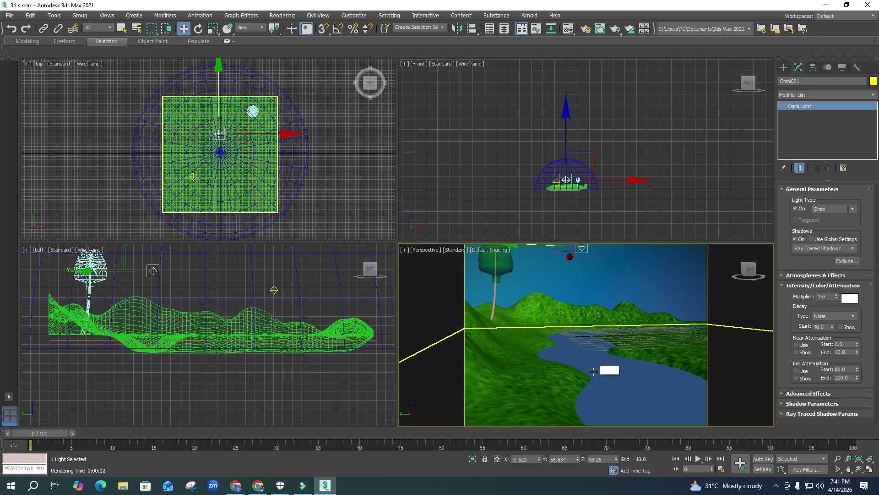
key(shift+q)
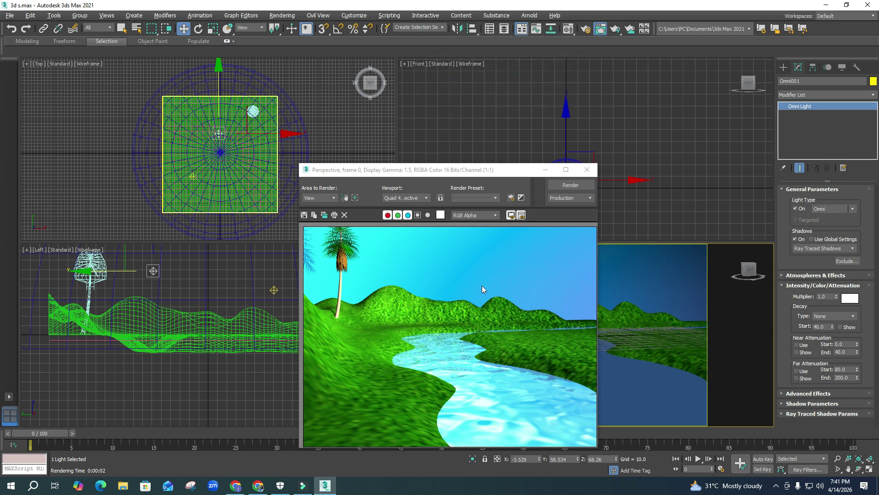
click(587, 170)
click(610, 213)
middle_click(565, 396)
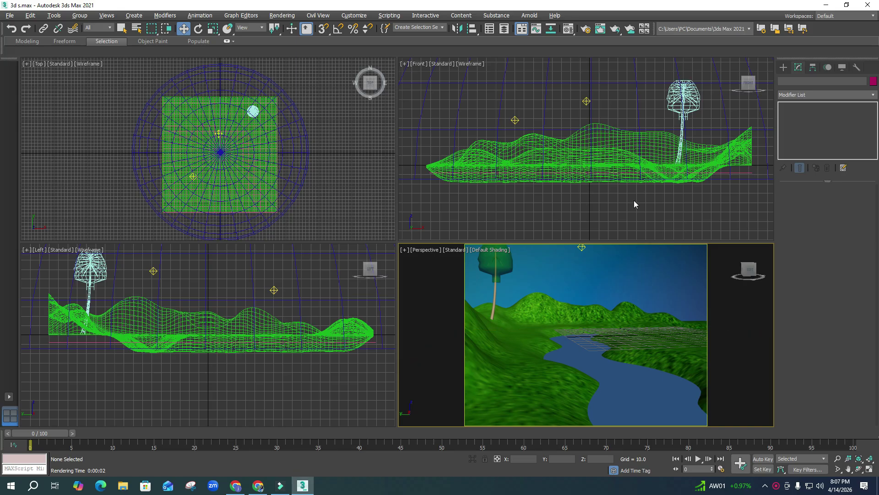
click(611, 401)
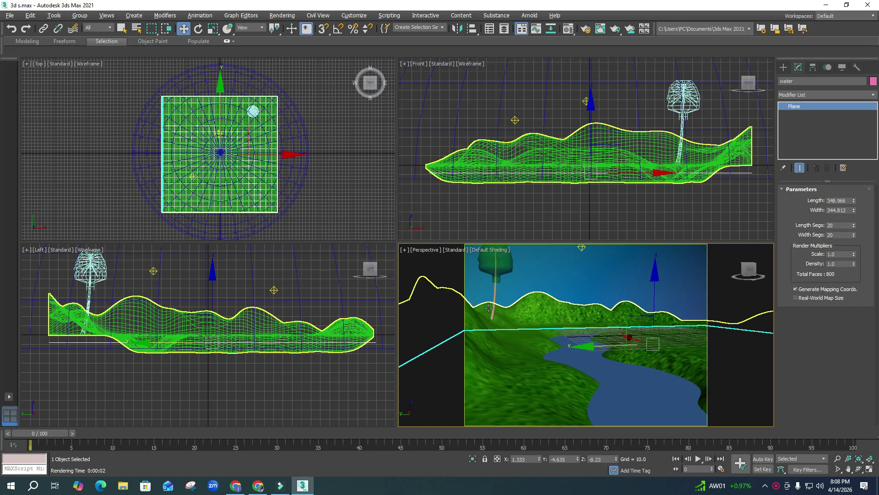
click(536, 224)
click(498, 268)
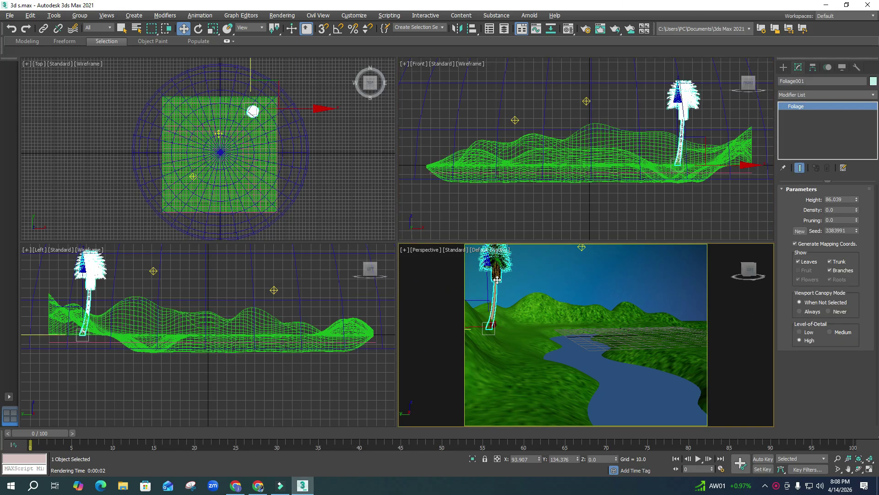
click(554, 225)
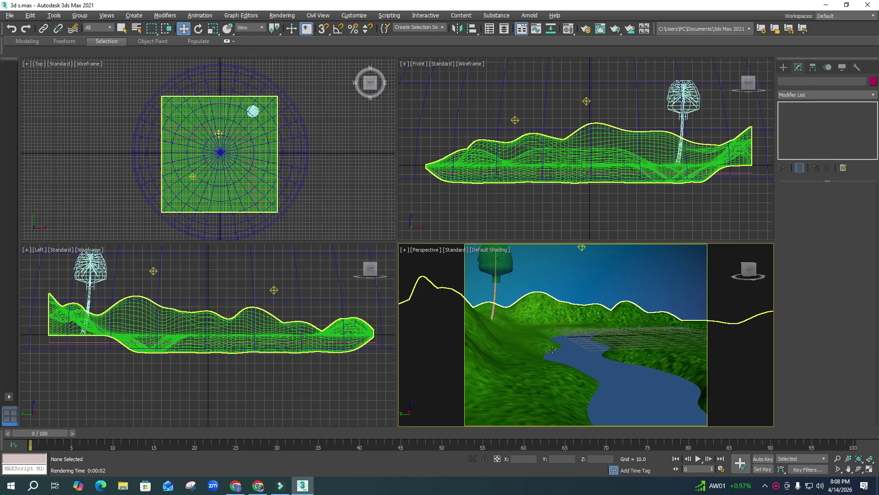
click(496, 265)
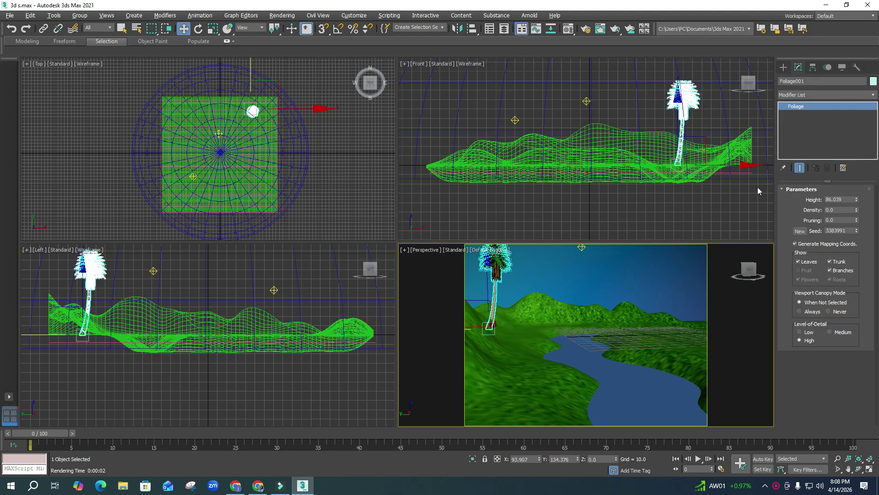
click(758, 187)
- Place an American Elm from the AEC Extended foliage at the far end of the river in the perspective view
click(784, 67)
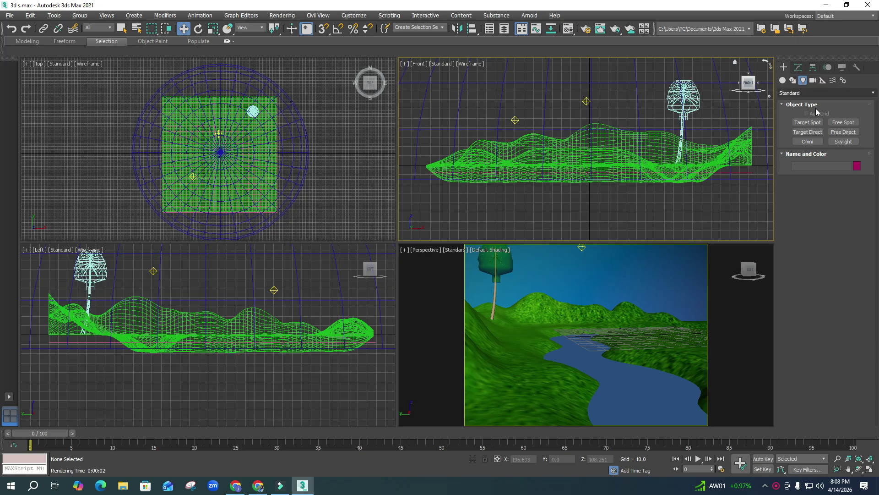
click(789, 93)
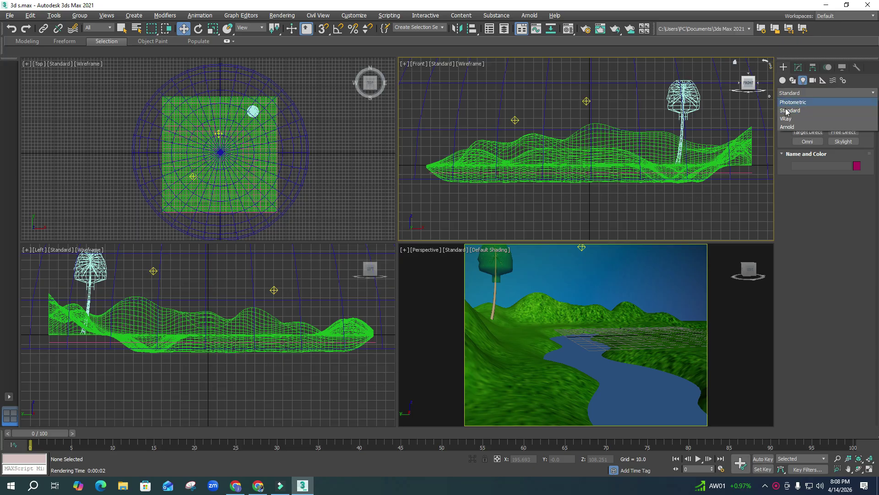
click(783, 80)
click(797, 94)
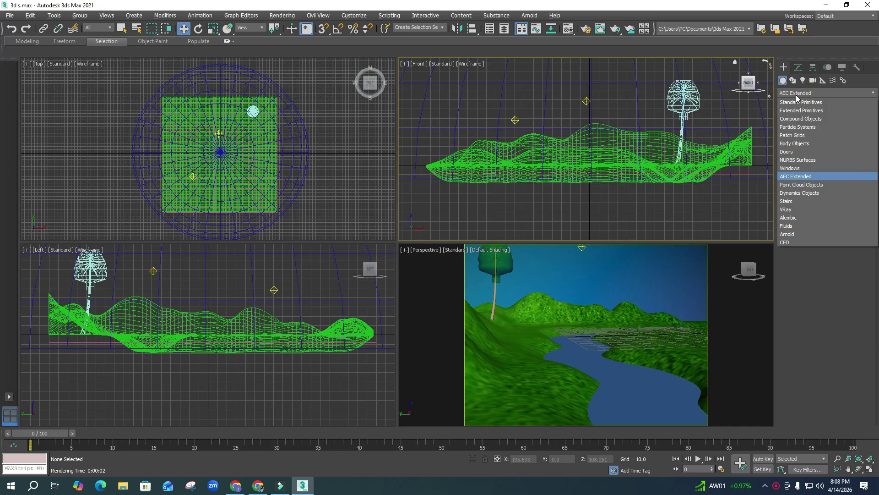
click(797, 96)
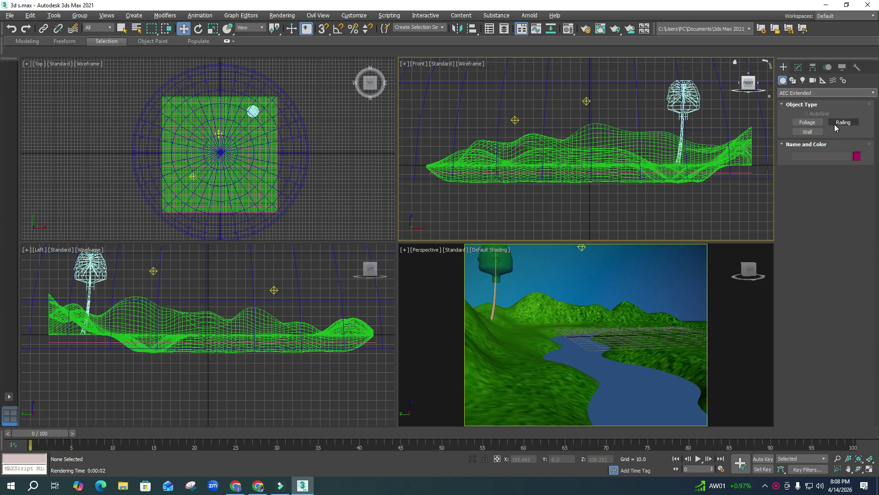
click(808, 123)
drag(855, 218, 857, 265)
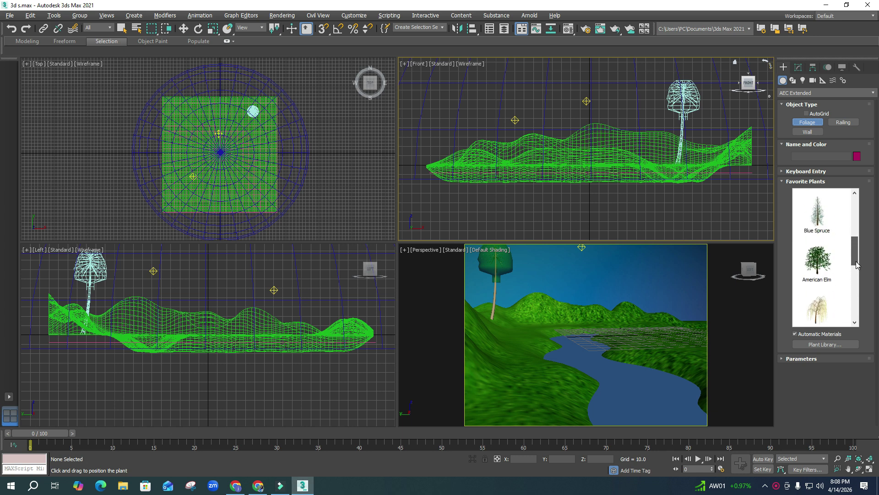
click(818, 268)
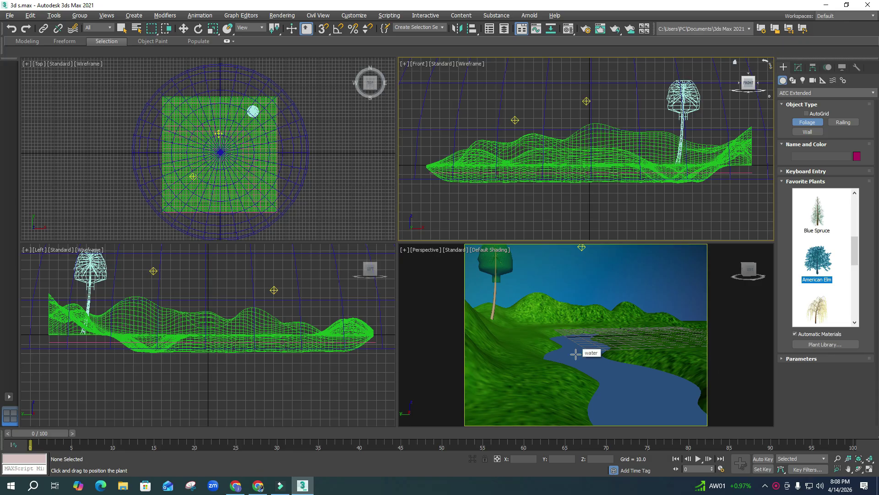
click(575, 320)
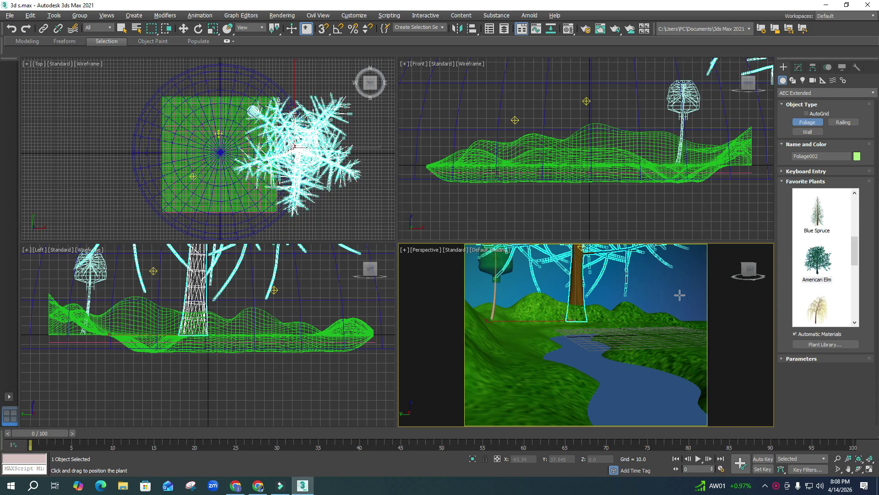
- Move the new elm along Y in the top view to about Y -135
click(184, 32)
right_click(293, 165)
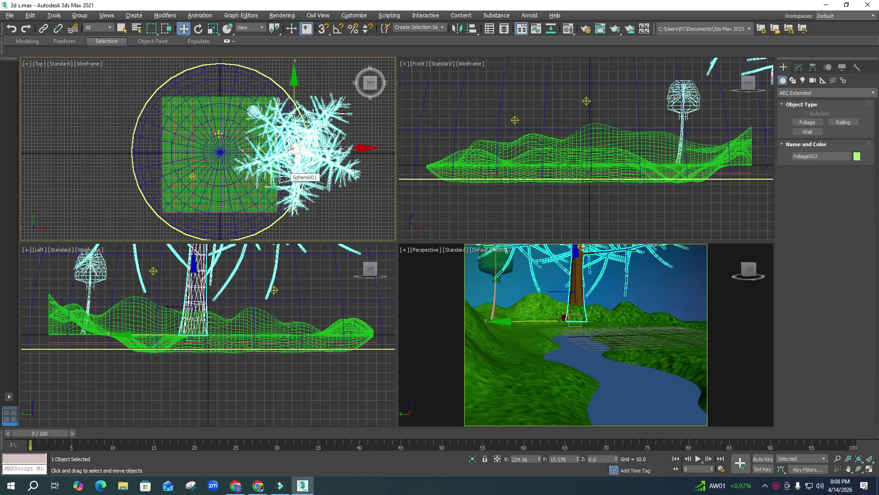
key(r)
drag(306, 143, 319, 224)
- Render the maximized perspective view to check the elm, and return to the four-view layout
right_click(616, 358)
key(alt+w)
drag(386, 226, 509, 250)
key(shift+q)
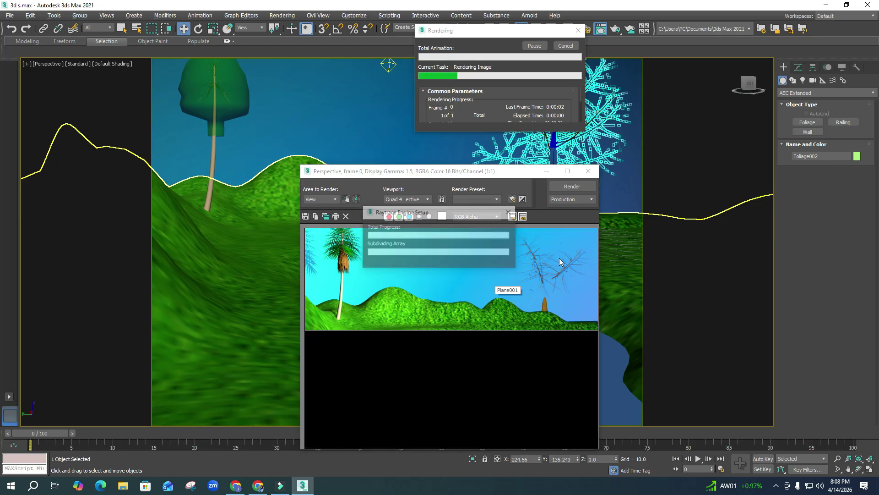
click(588, 171)
key(alt+w)
- Move the elm onto the terrain at about X 120, Y -81 and set its height to about 176
middle_click(109, 166)
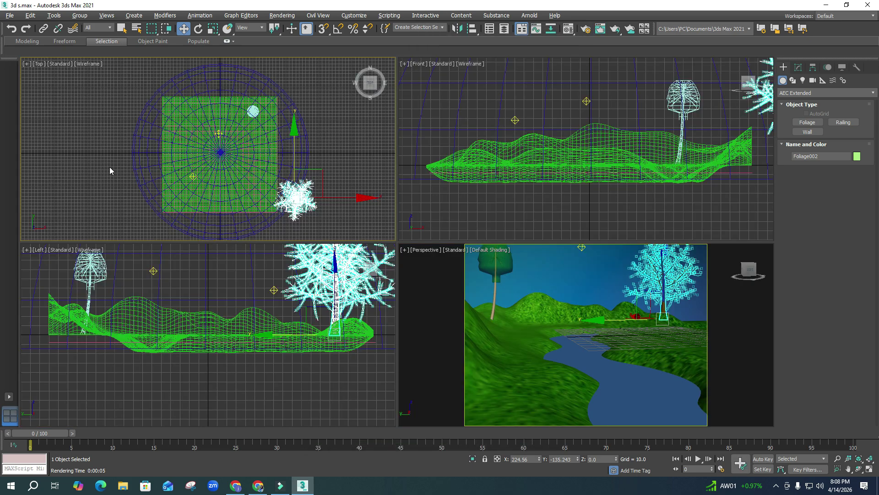
drag(317, 171, 284, 154)
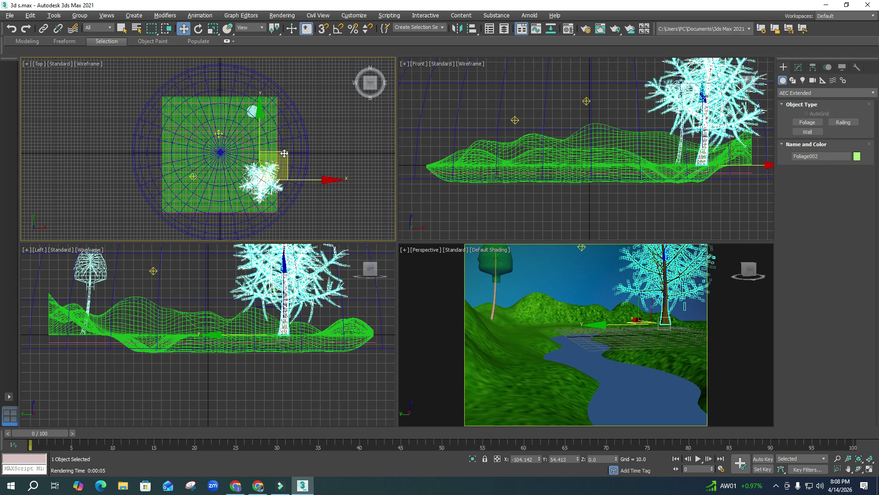
click(798, 67)
click(800, 230)
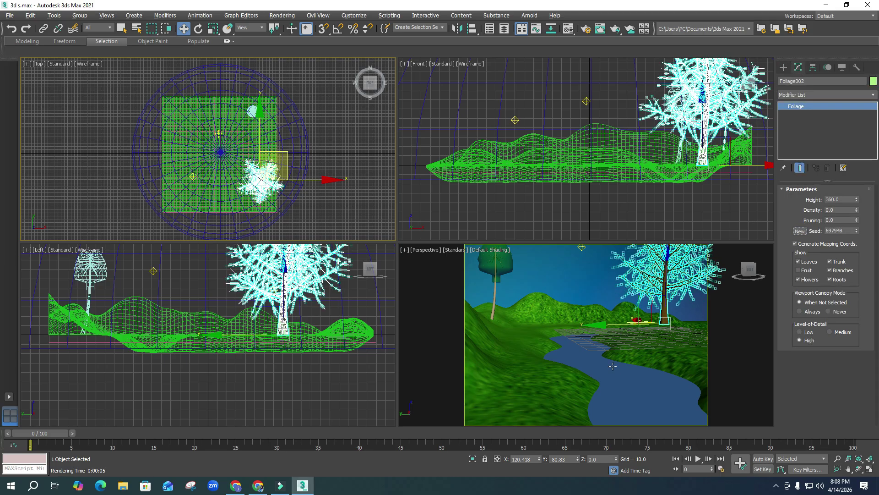
alt+middle_drag(612, 365, 606, 371)
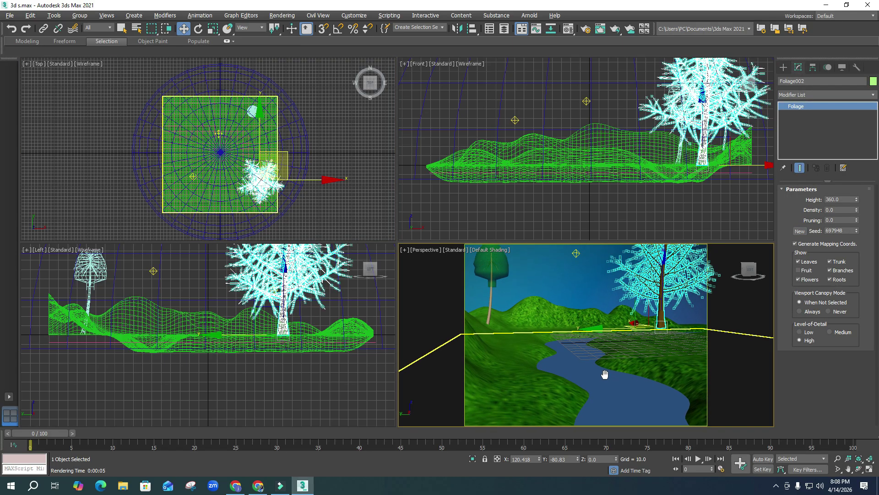
drag(854, 204, 855, 211)
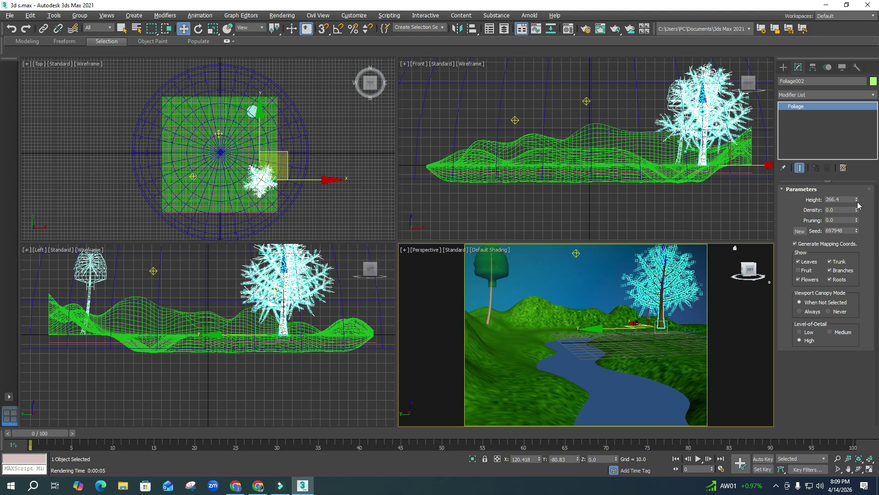
drag(857, 200, 854, 215)
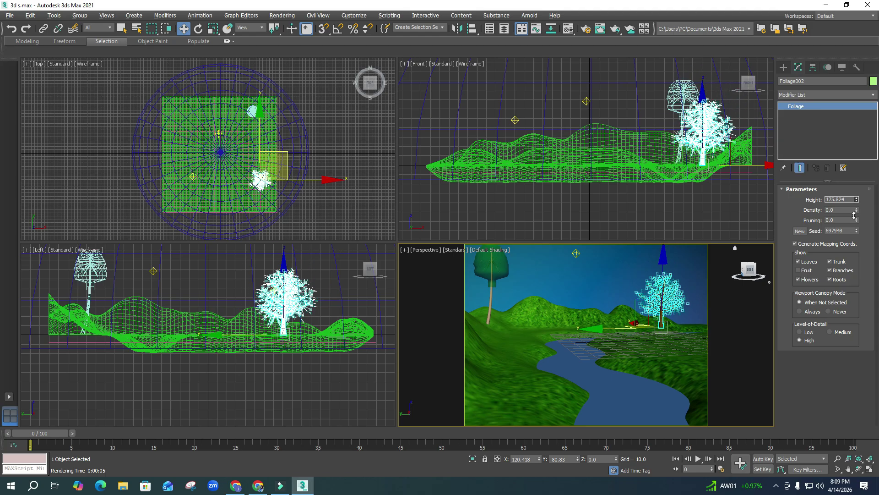
- Clone the elm as one independent copy and place it nearer the camera at about X -40, Y -29
click(733, 224)
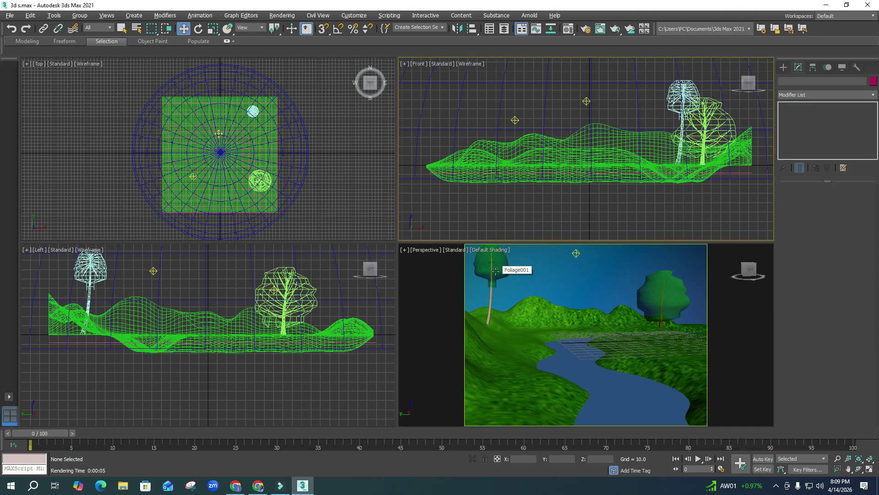
click(637, 308)
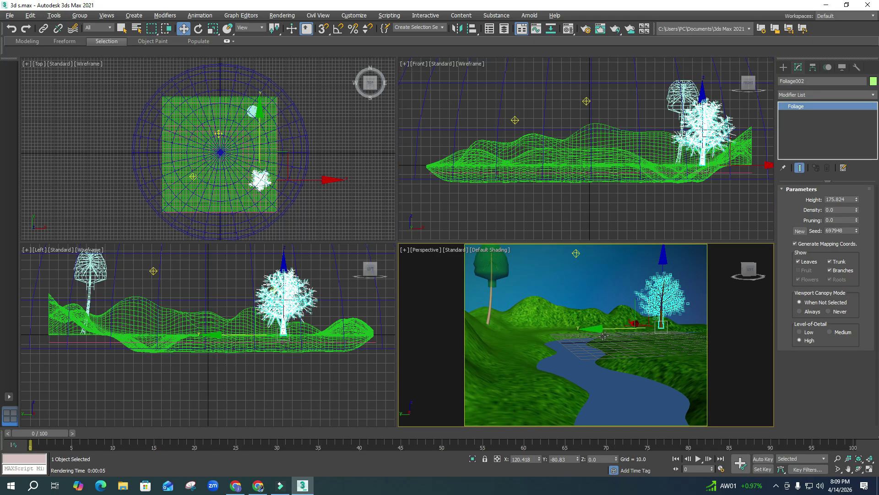
shift+drag(608, 328, 586, 335)
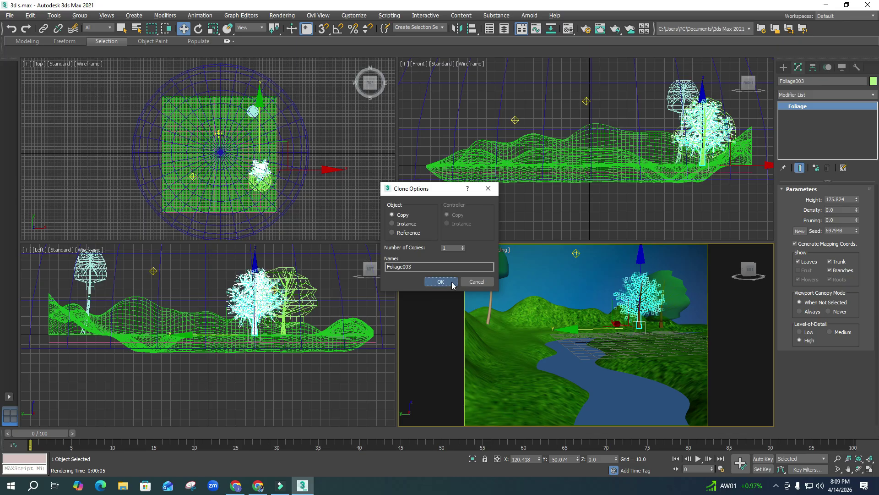
click(449, 281)
drag(272, 150, 226, 134)
- Clear the selection and render the perspective view to check the two elms
click(490, 208)
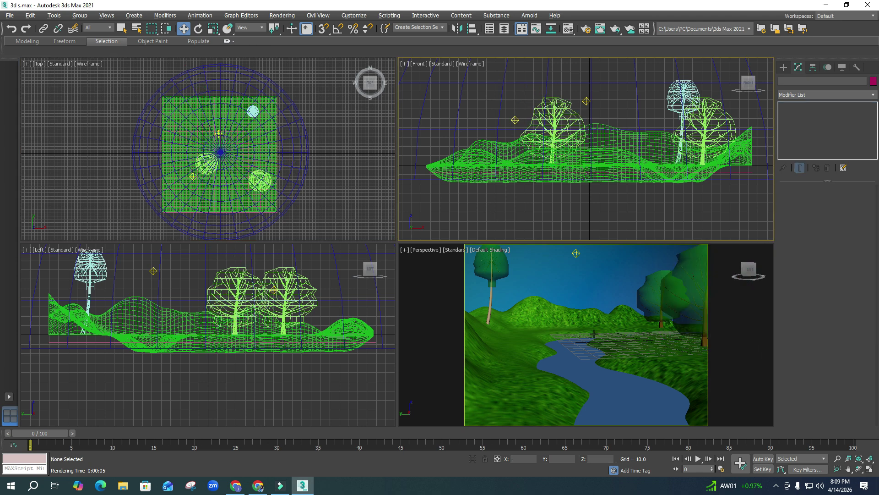
key(shift+q)
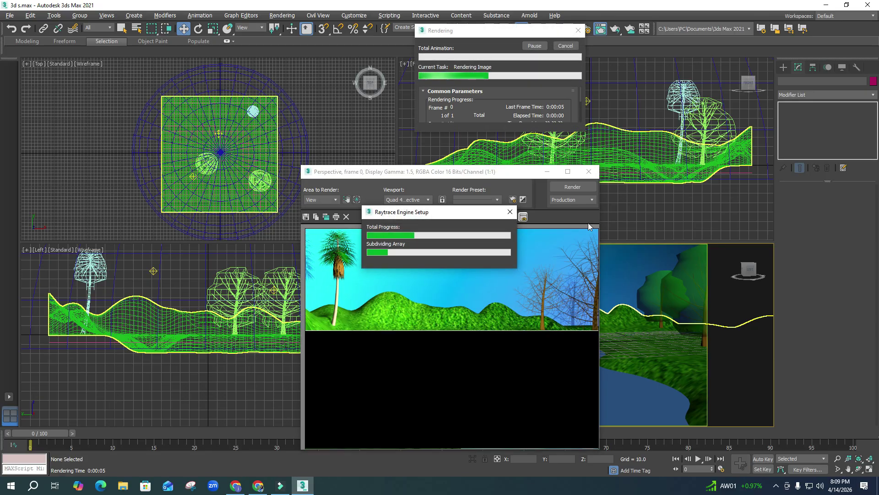
click(589, 175)
- Turn off Generate Mapping Coords. for the nearer elm and enable Fruit on both elms
click(664, 291)
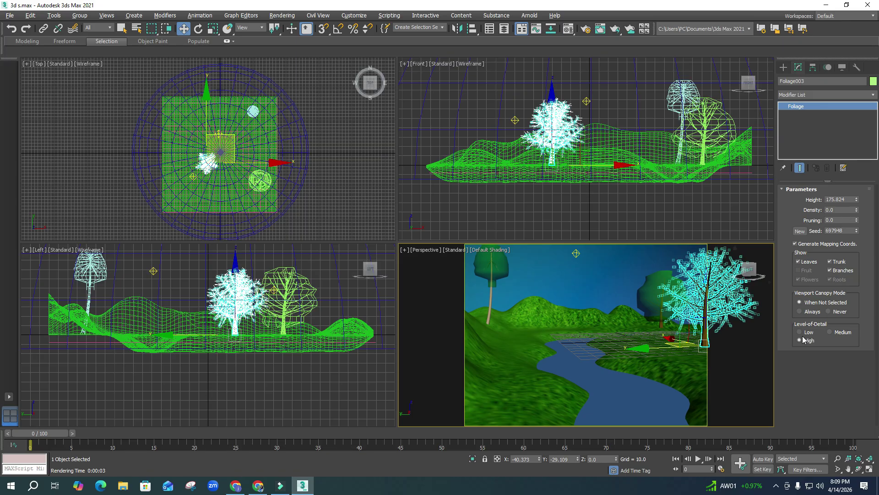
click(796, 244)
click(806, 271)
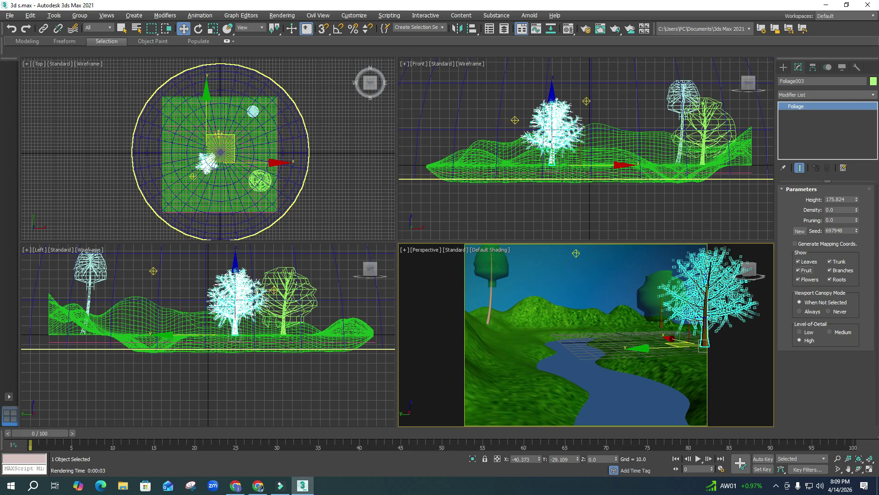
click(713, 118)
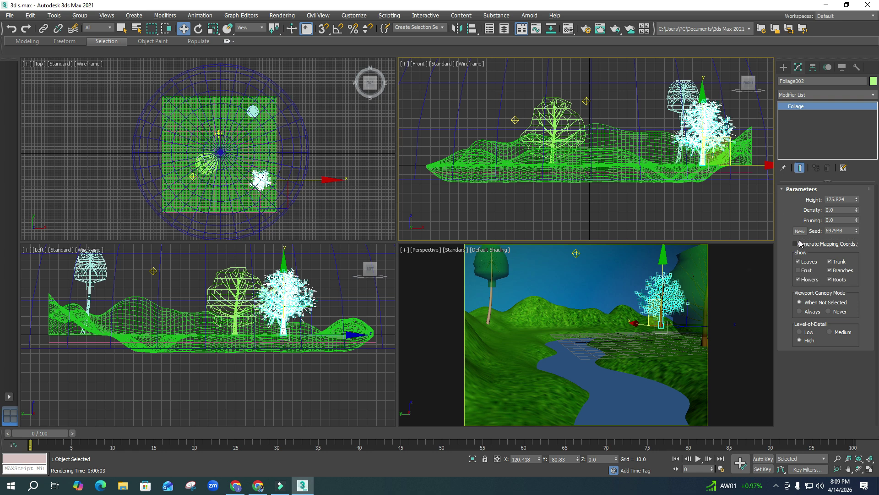
click(806, 270)
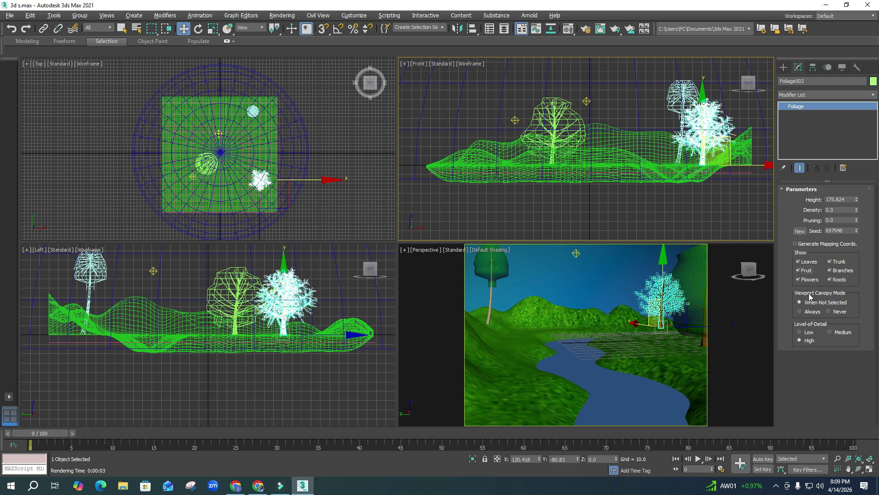
- Render the perspective view again to check the elms with the changed foliage options
click(627, 210)
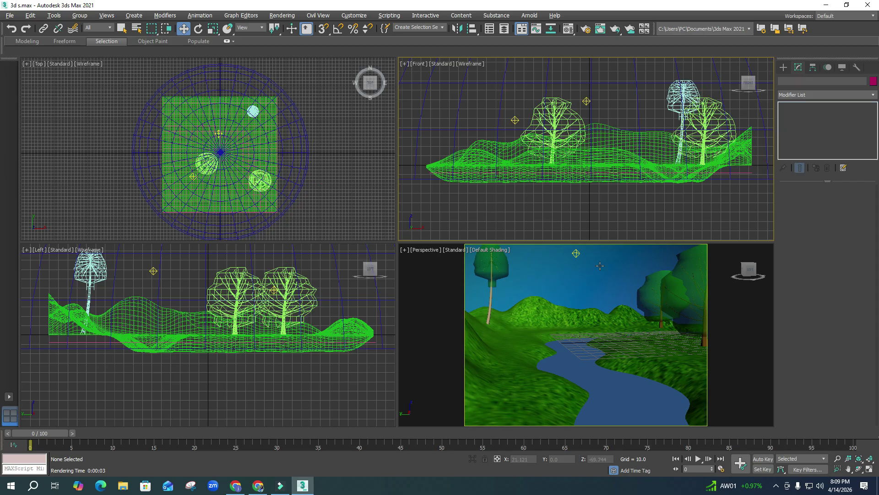
key(shift+q)
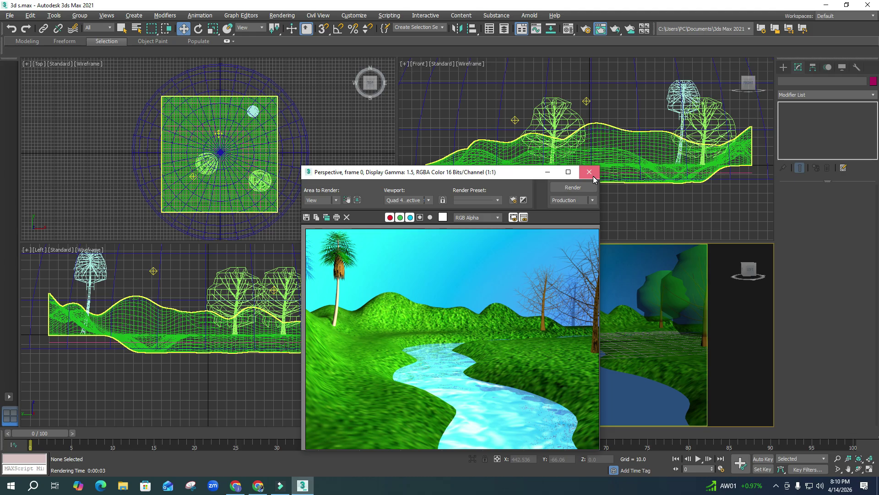
click(592, 176)
- Set the nearer elm's Pruning to 0.5 and Density to 0.3, keeping its mapping coordinates off
click(688, 329)
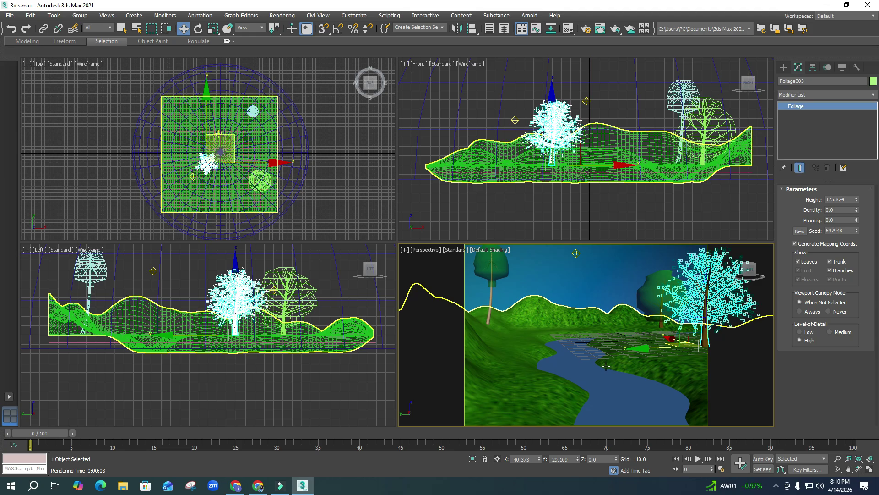
click(812, 246)
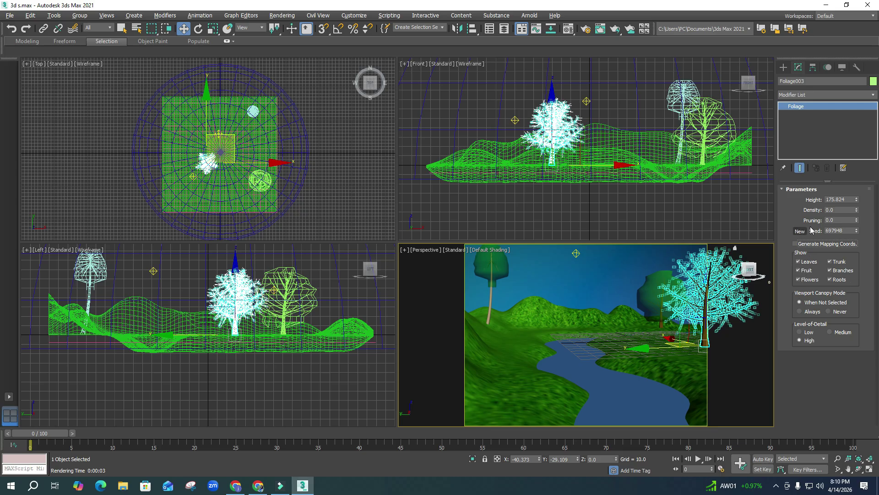
click(857, 222)
drag(853, 216, 856, 209)
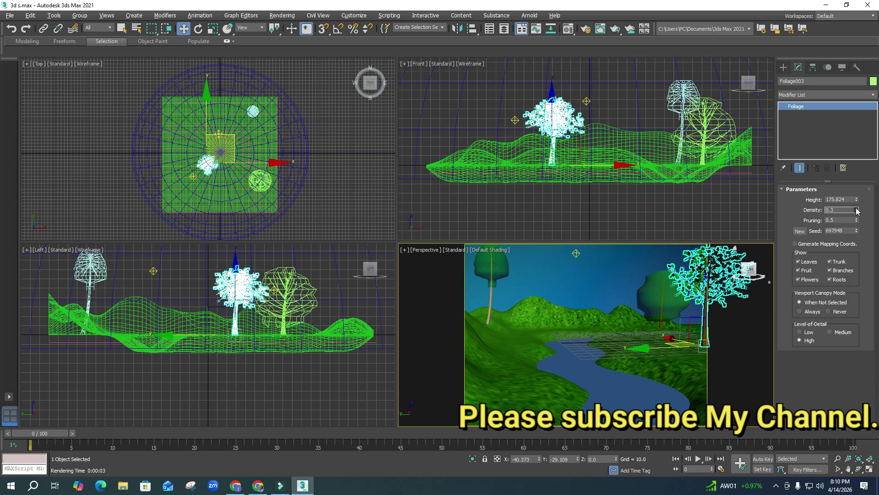
- Set the farther elm's Density to 0.3
click(659, 293)
drag(833, 212, 806, 212)
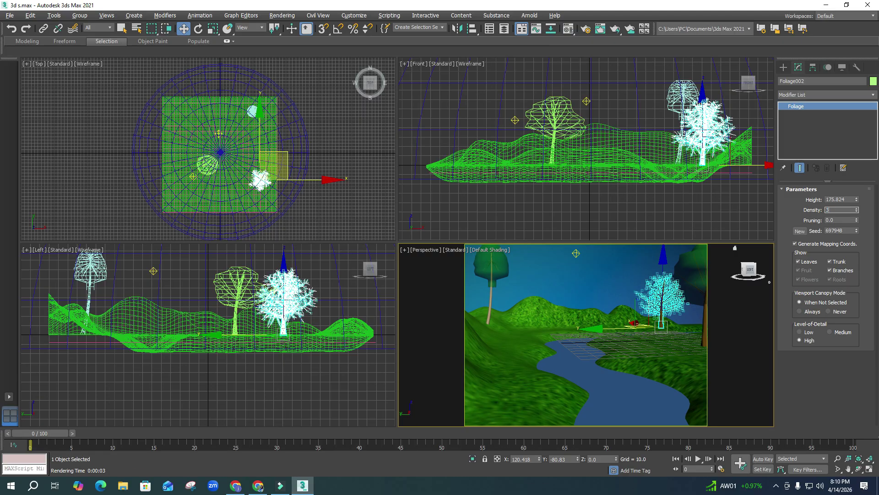
text(3)
key(Return)
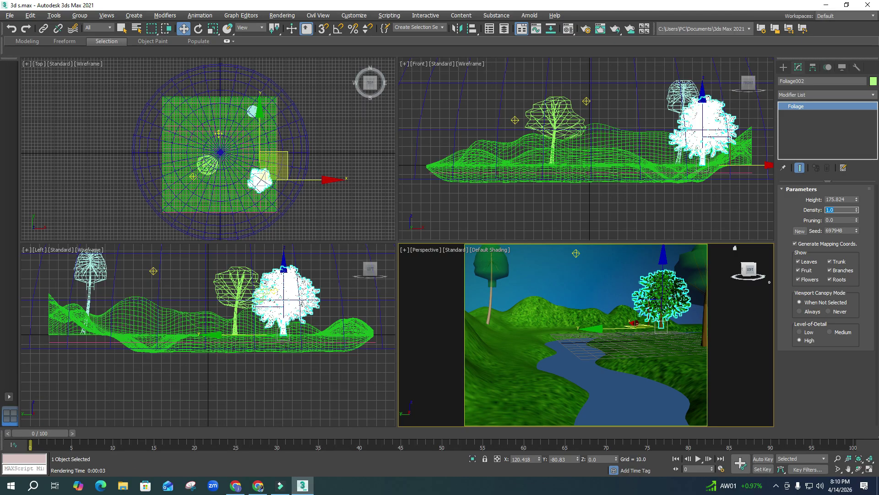
text(0.3)
key(Return)
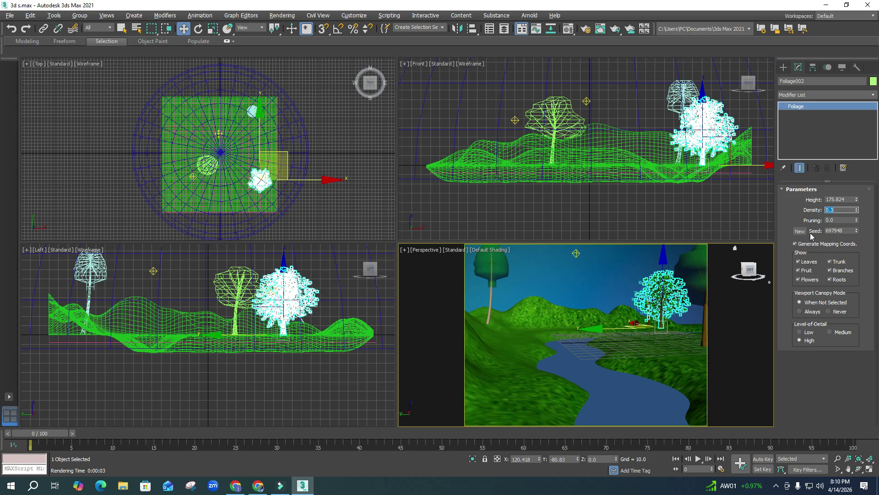
- Deselect the farther elm and render the perspective view to check the denser foliage on both elms
click(670, 257)
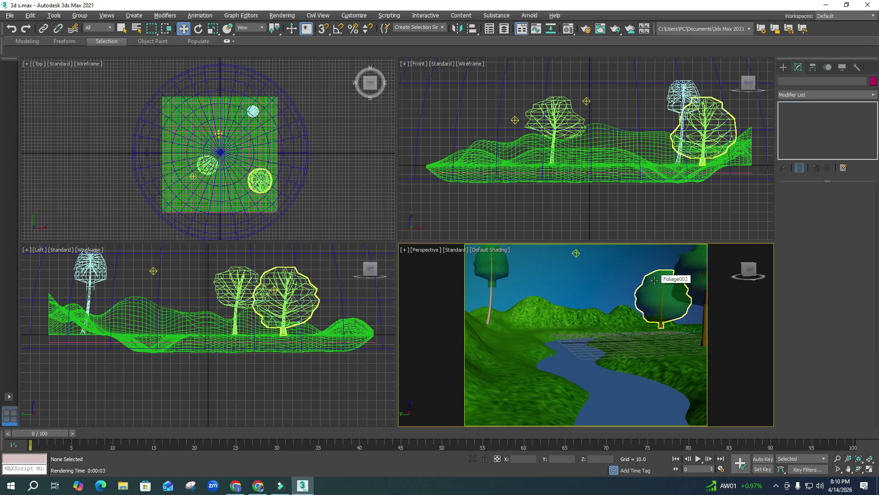
key(shift+q)
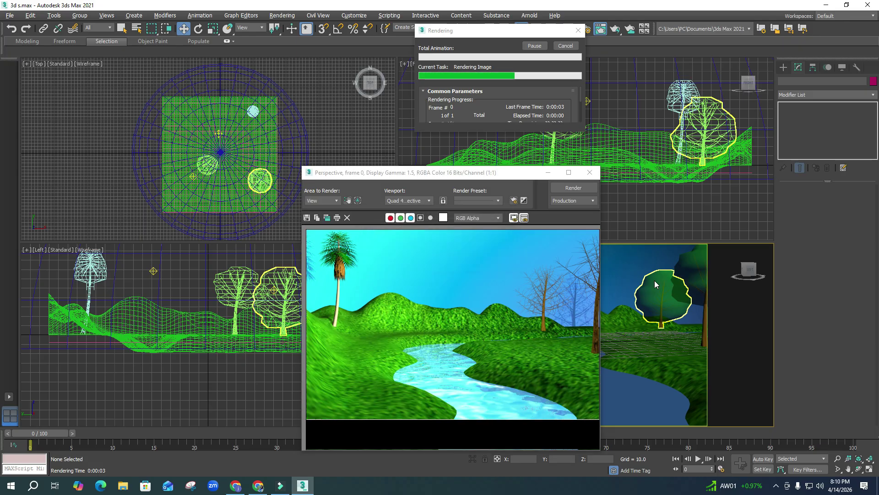
click(590, 172)
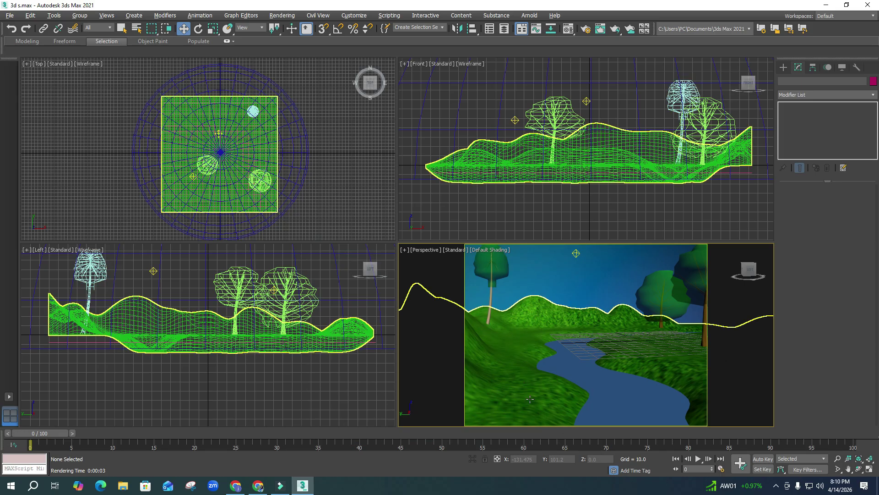
- Reframe the perspective view along the river and grassy bank, clear the selection and render the view to check the composition
key(alt+w)
mouse_move(423, 347)
alt+middle_down()
mouse_move(436, 358)
mouse_move(426, 358)
alt+middle_up()
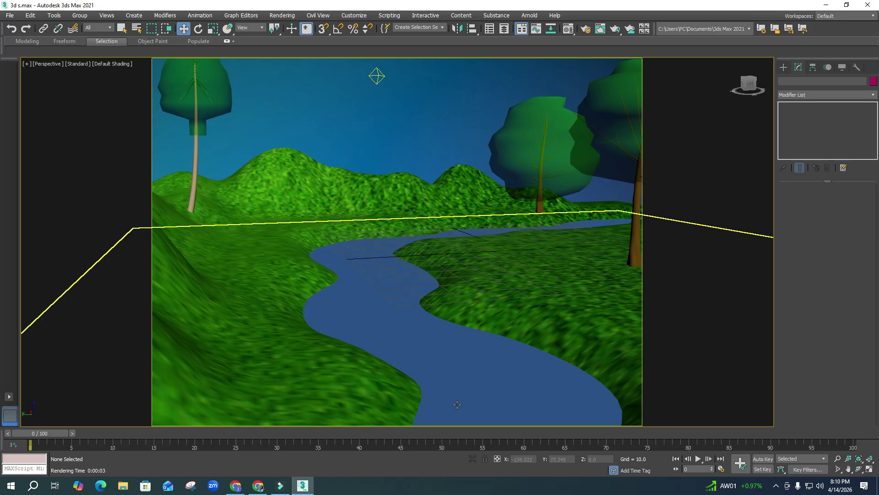
key(alt+w)
click(511, 356)
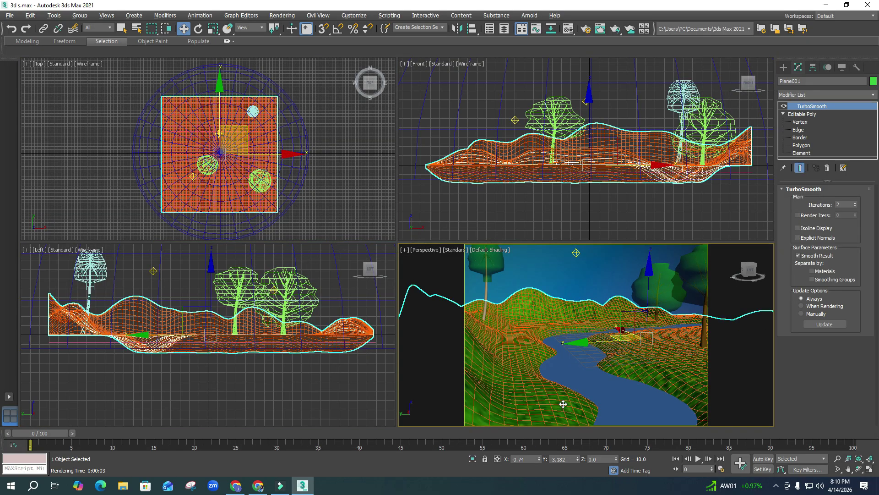
alt+middle_drag(601, 404, 612, 401)
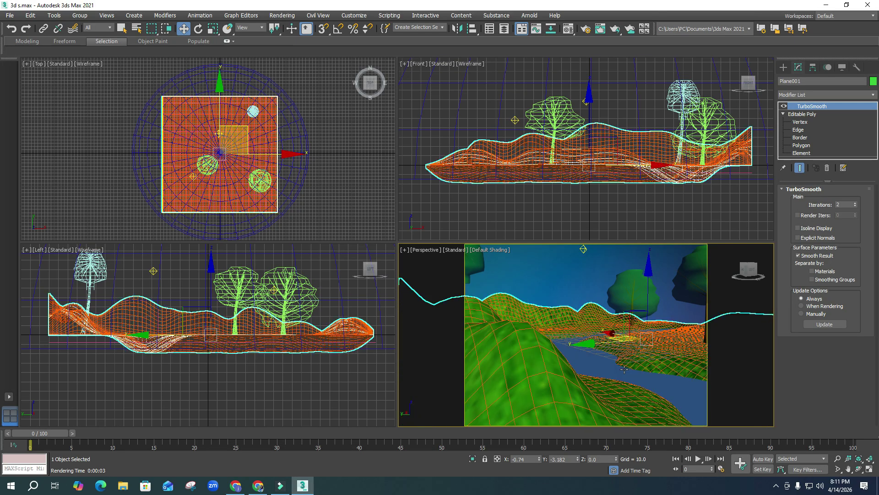
alt+middle_drag(567, 387, 583, 373)
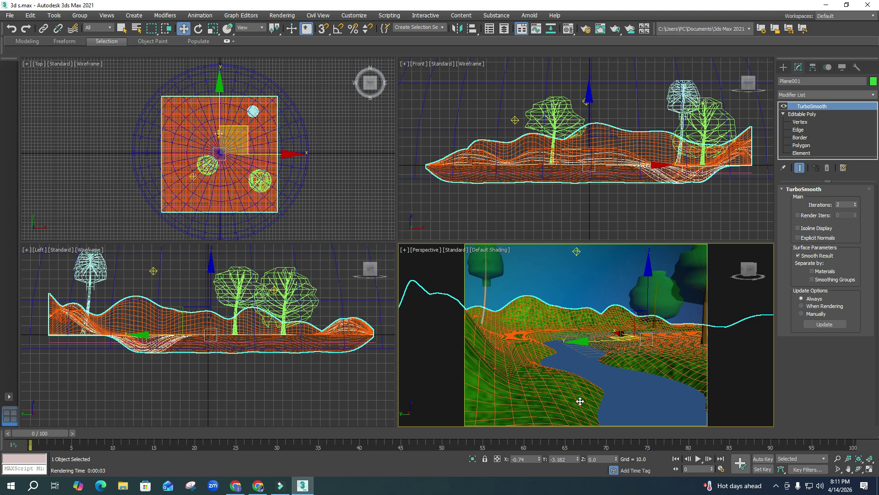
click(494, 223)
middle_click(549, 391)
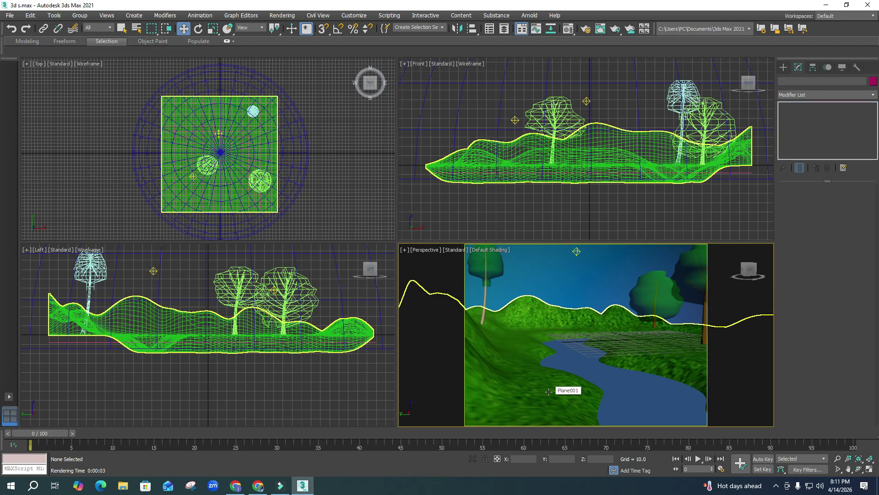
key(shift+q)
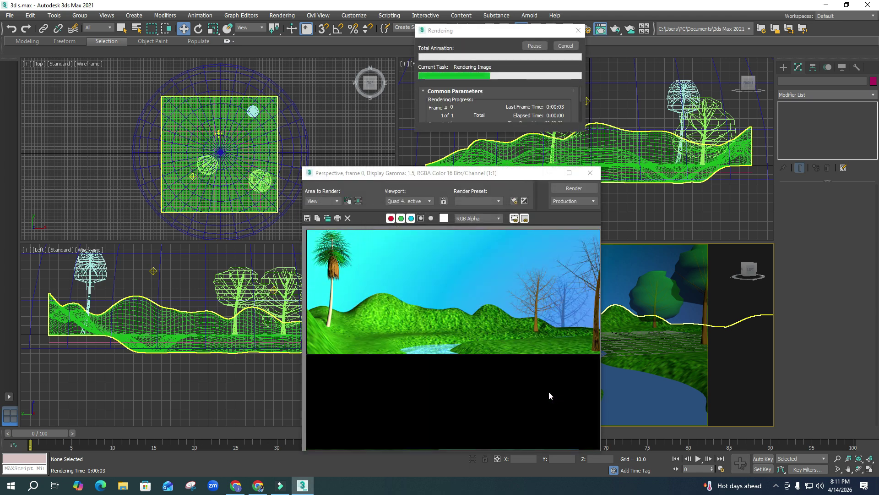
click(590, 173)
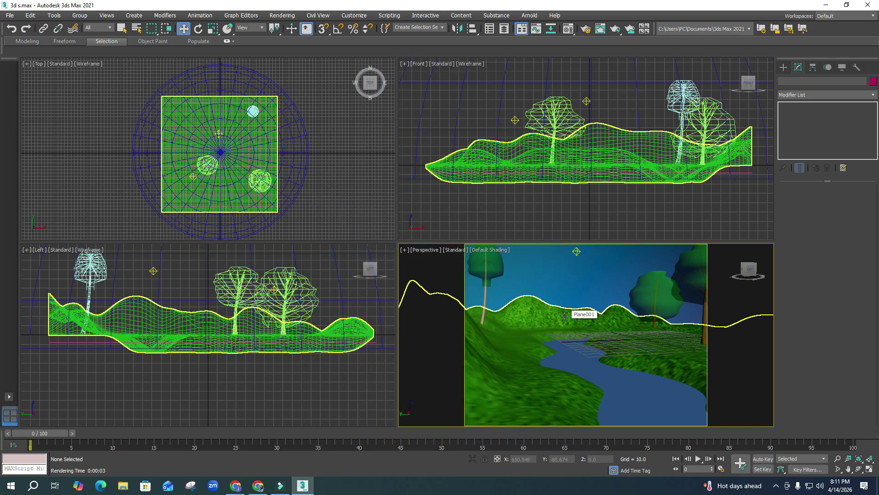
- Select the grass terrain plane and bring up the Paint Deformation settings of its Editable Poly level beneath TurboSmooth
click(513, 403)
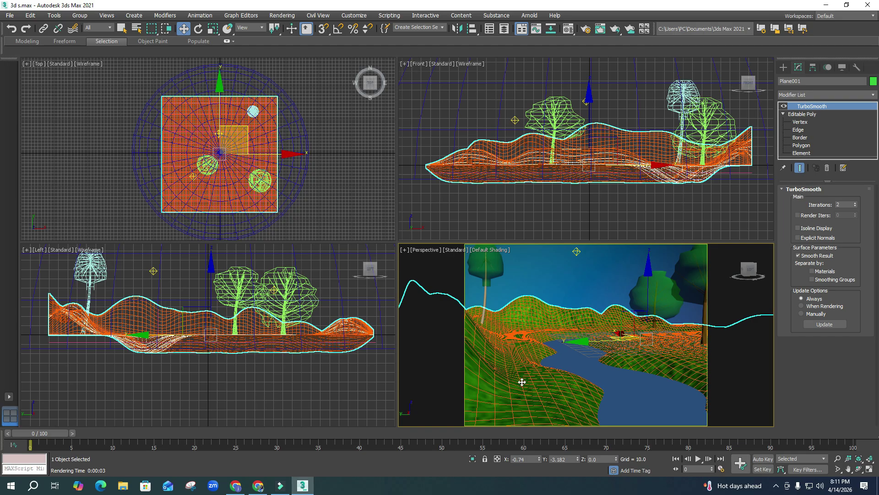
click(450, 210)
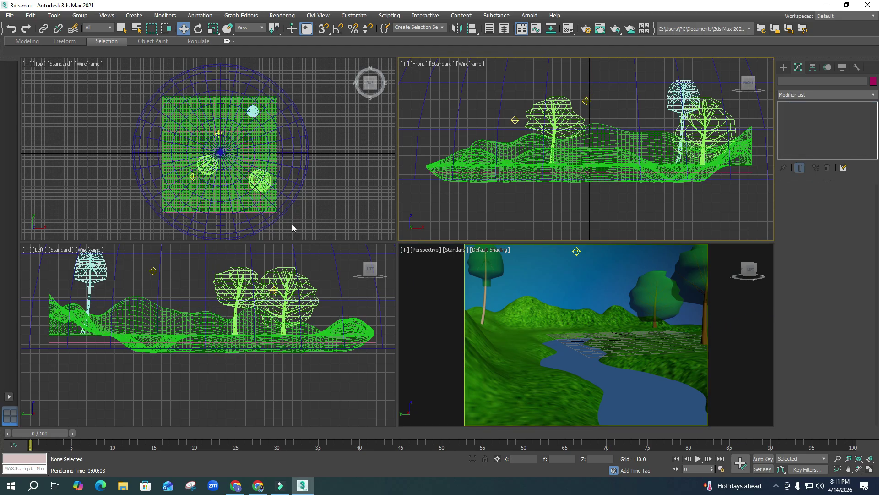
click(547, 379)
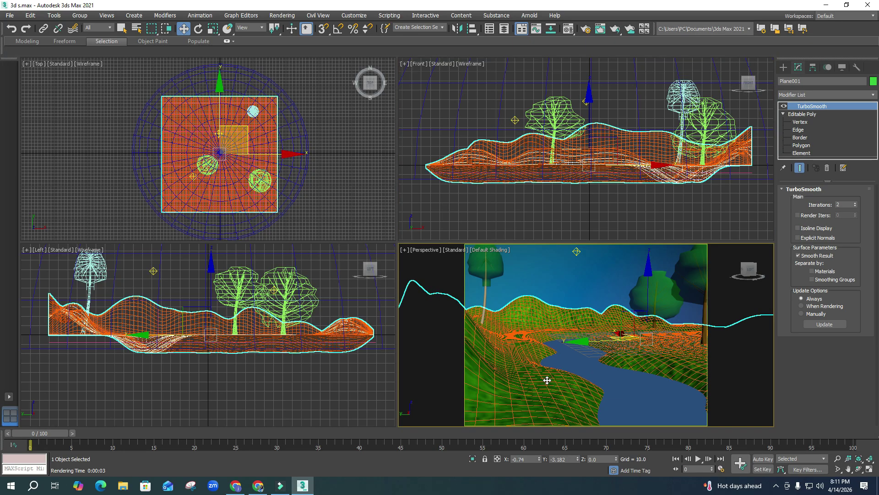
click(802, 114)
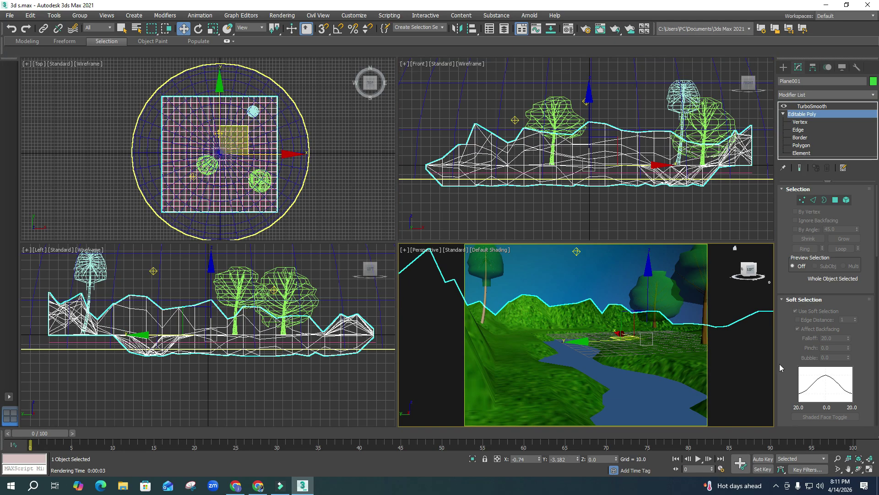
scroll(779, 363, down, 5)
scroll(825, 131, down, 6)
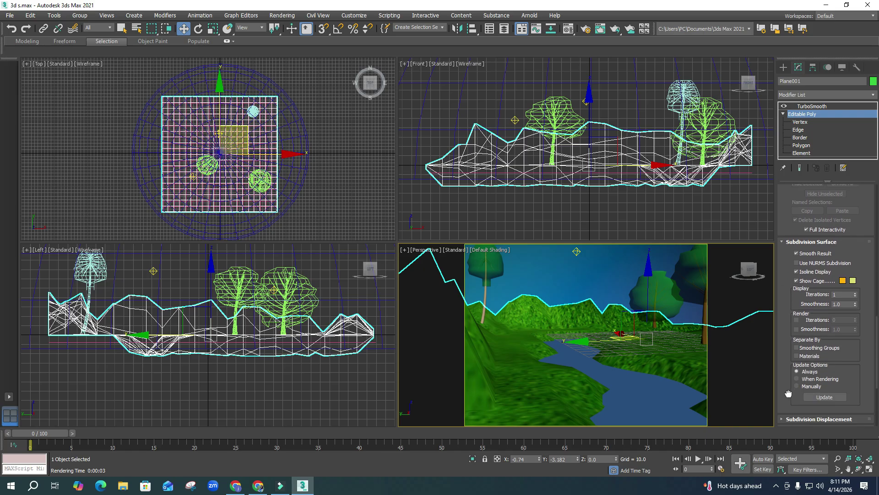
scroll(788, 394, down, 4)
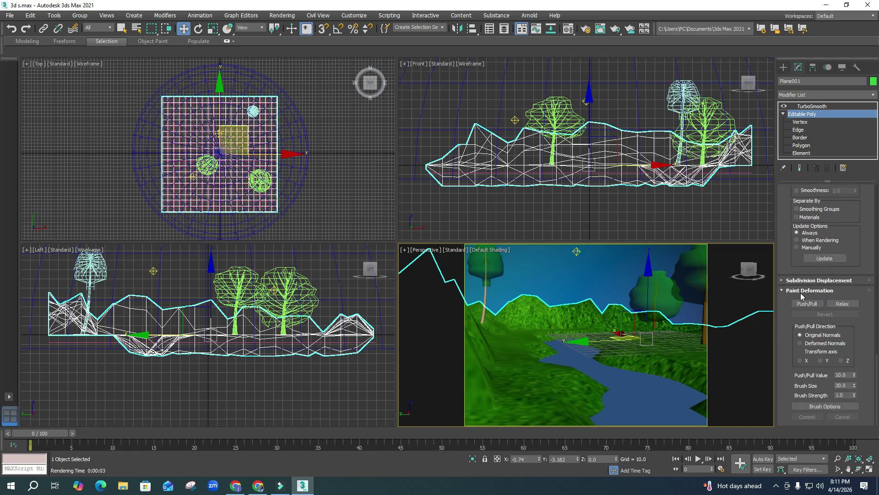